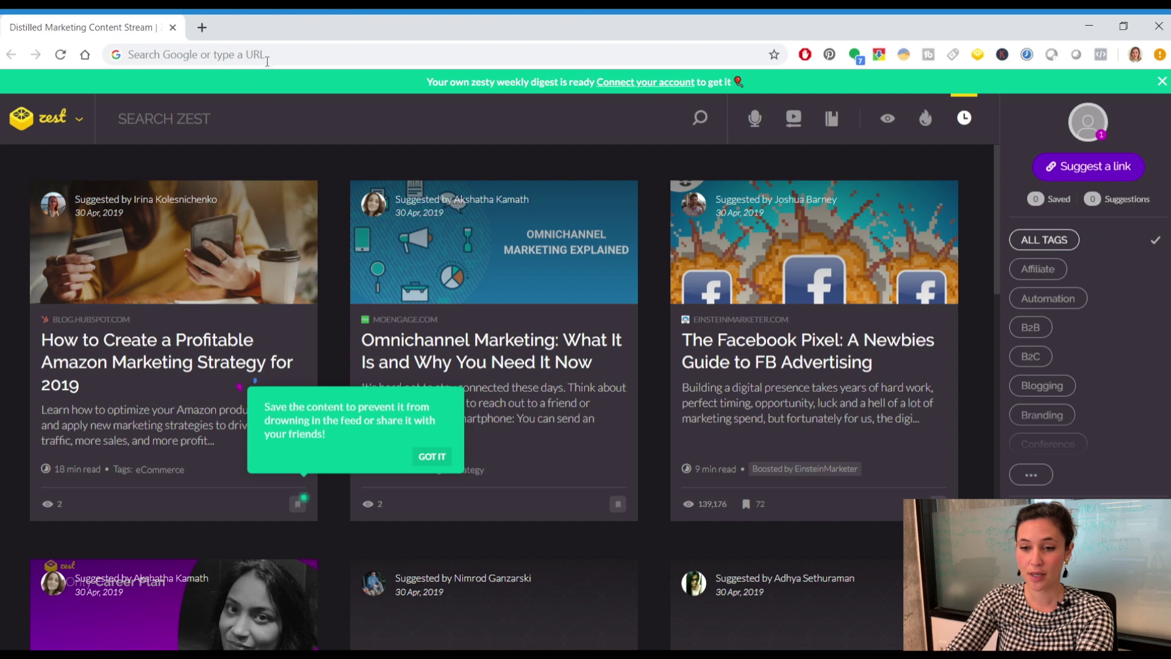
{"action": "left_click", "coordinate": [270, 54]}
{"action": "type", "text": "www."}
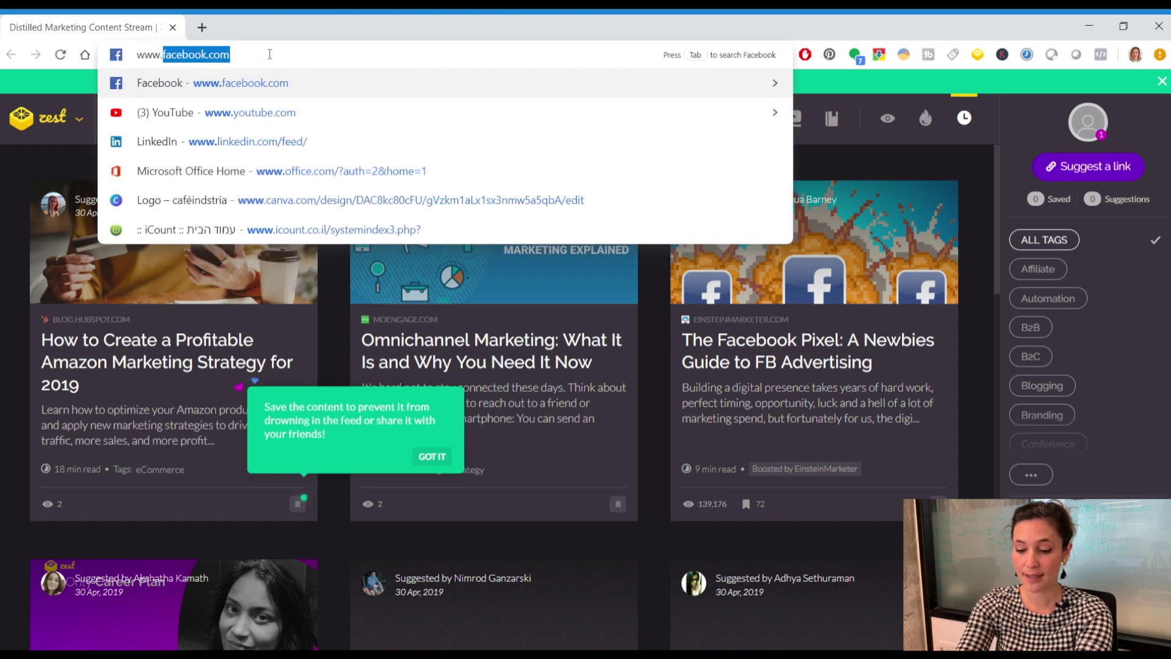
{"action": "type", "text": "kap"}
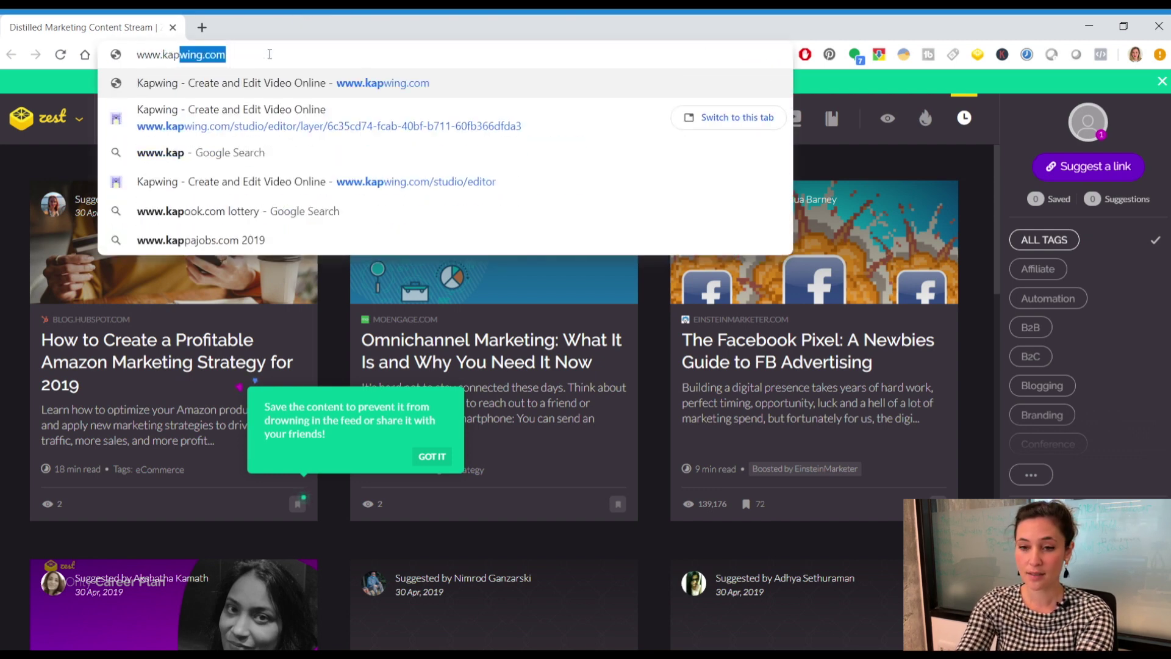
{"action": "key", "text": "Return"}
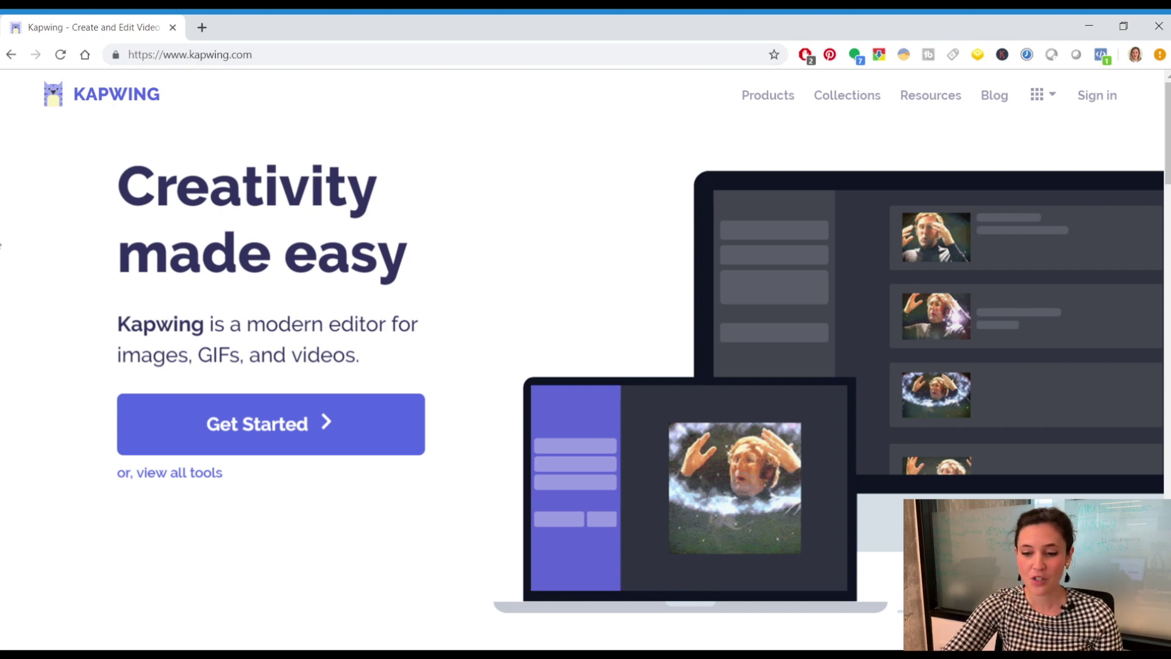
{"action": "left_click", "coordinate": [194, 414]}
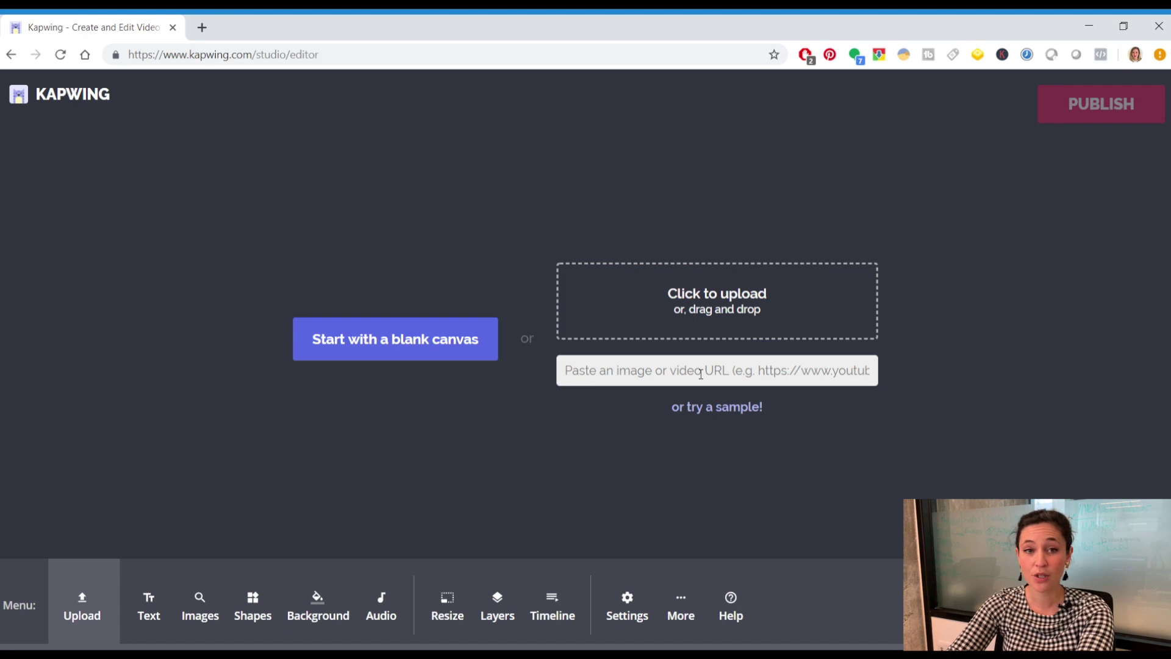
Upload the selfie video from the computer, pause its playback and rewind it to the start.
{"action": "left_click", "coordinate": [729, 306]}
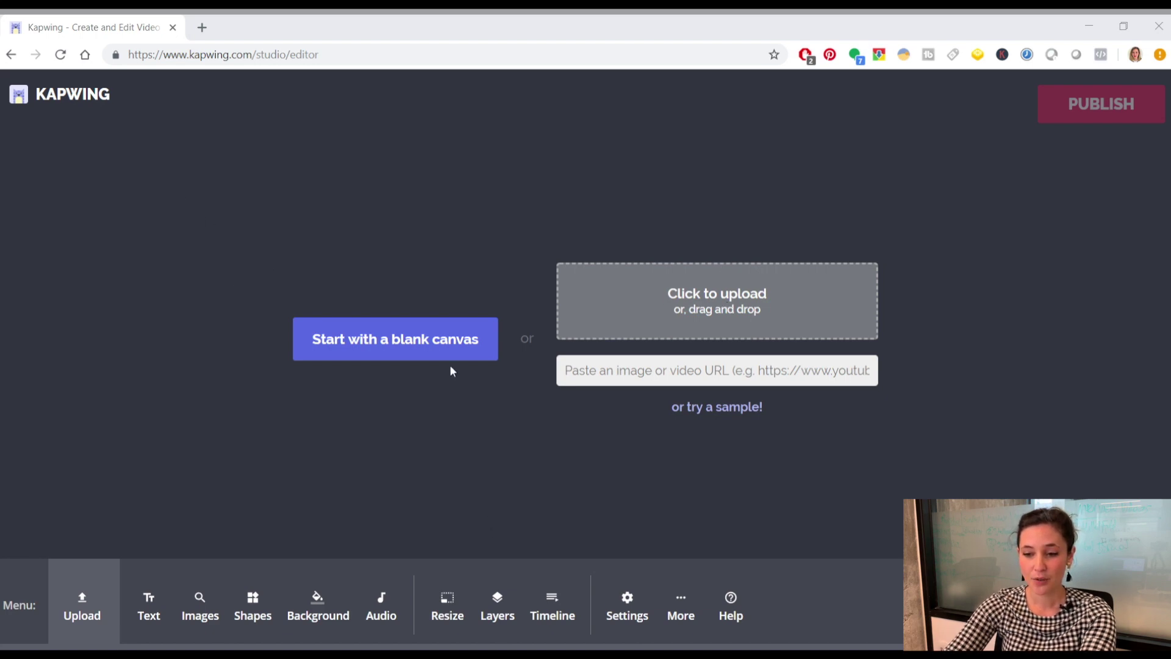
{"action": "key", "text": "Return"}
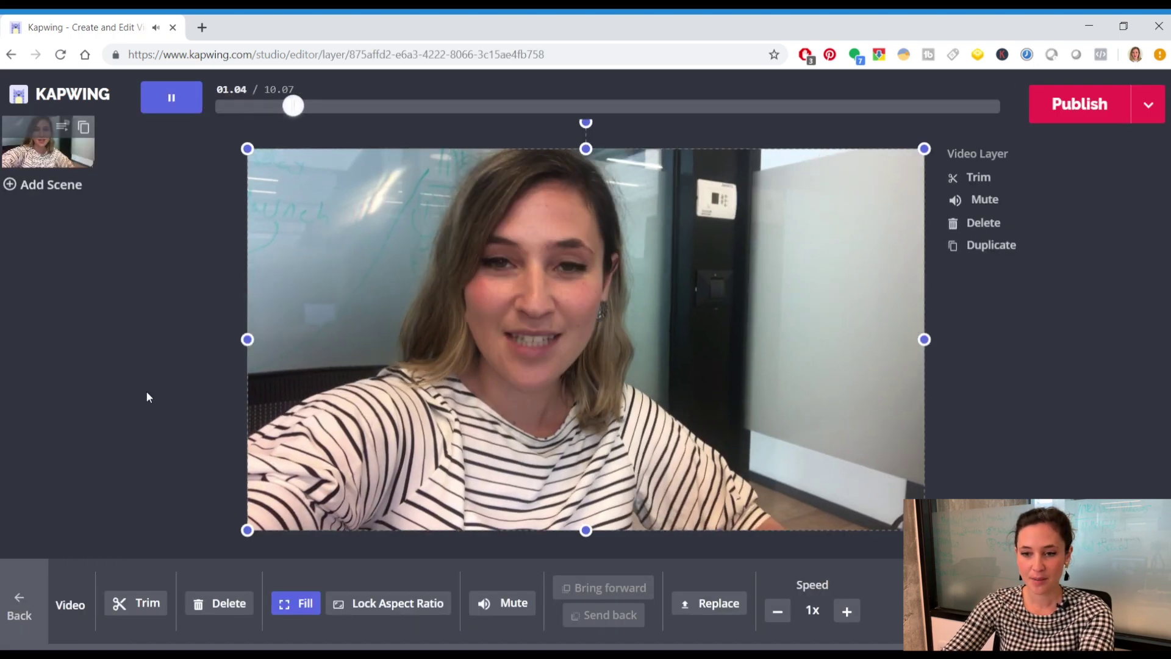
{"action": "left_click", "coordinate": [171, 98]}
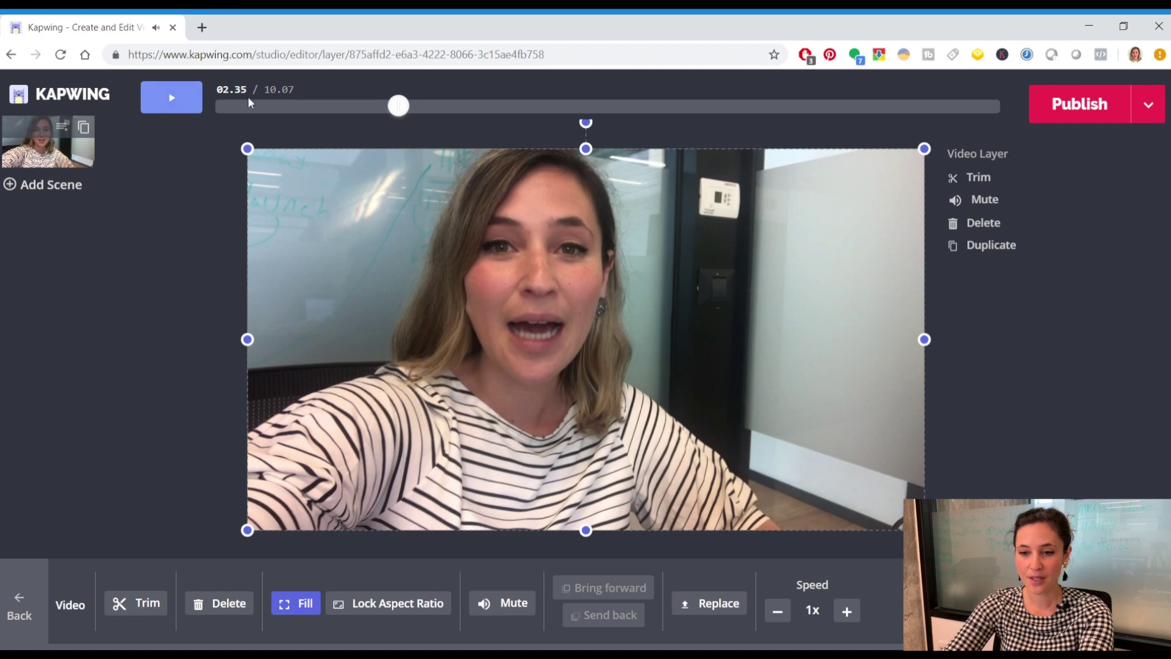
{"action": "left_click_drag", "start_coordinate": [403, 115], "coordinate": [221, 115]}
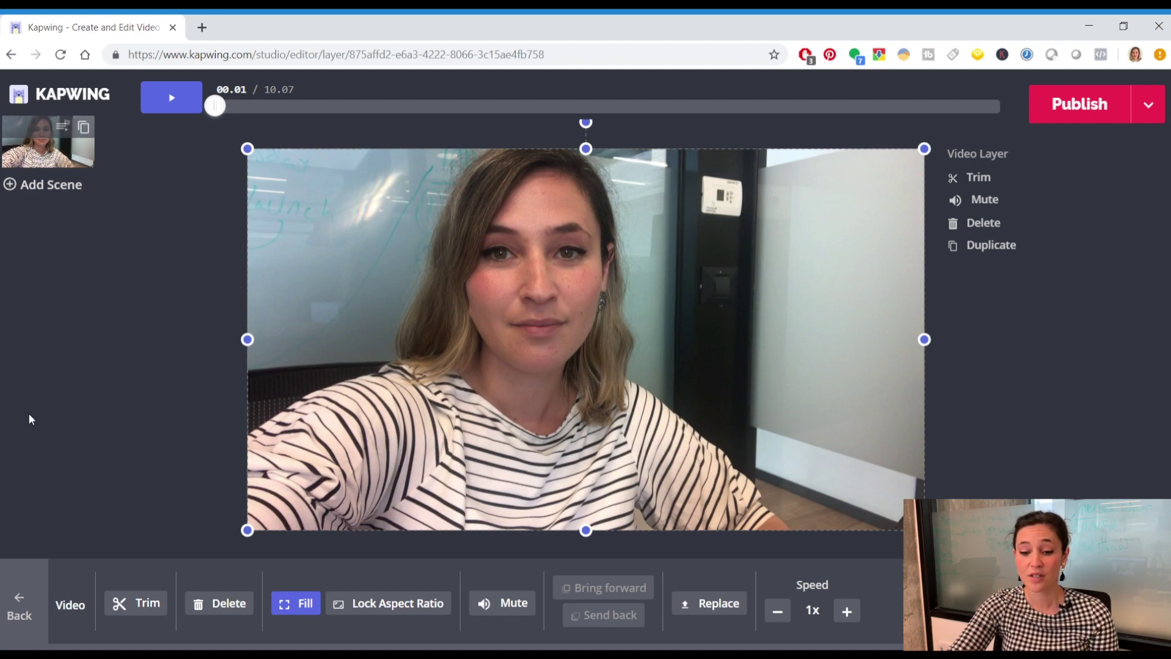
Compare the 1:1, 9:16, 16:9 and 5:4 canvas aspect ratios and set the canvas to 1:1.
{"action": "left_click", "coordinate": [23, 601]}
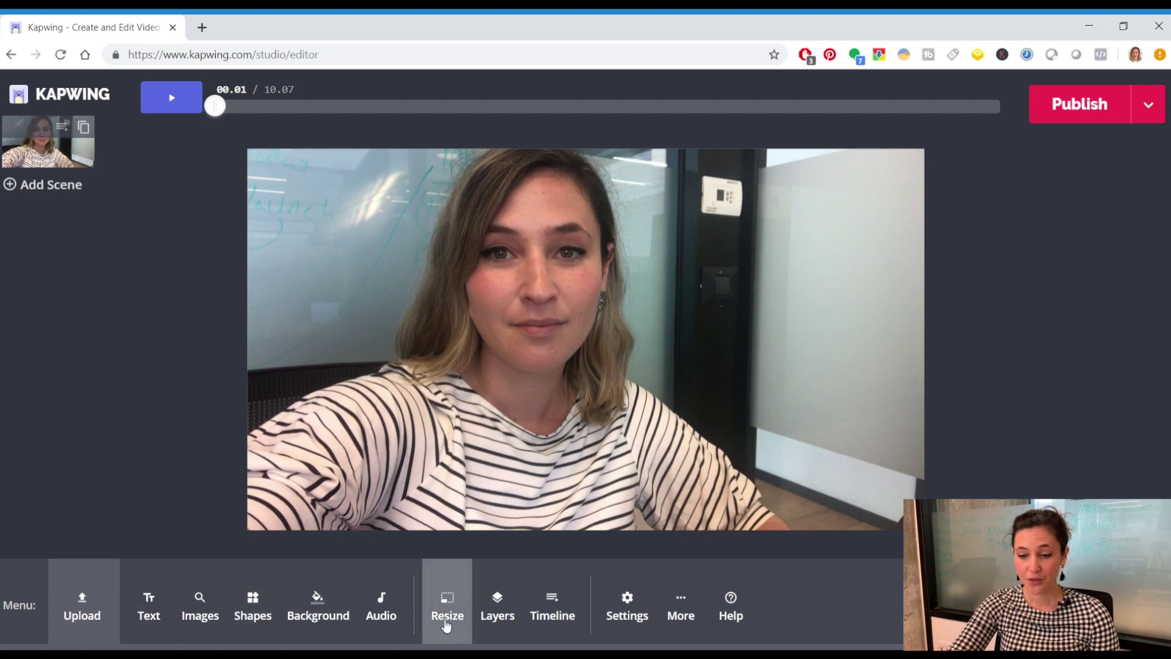
{"action": "left_click", "coordinate": [461, 599]}
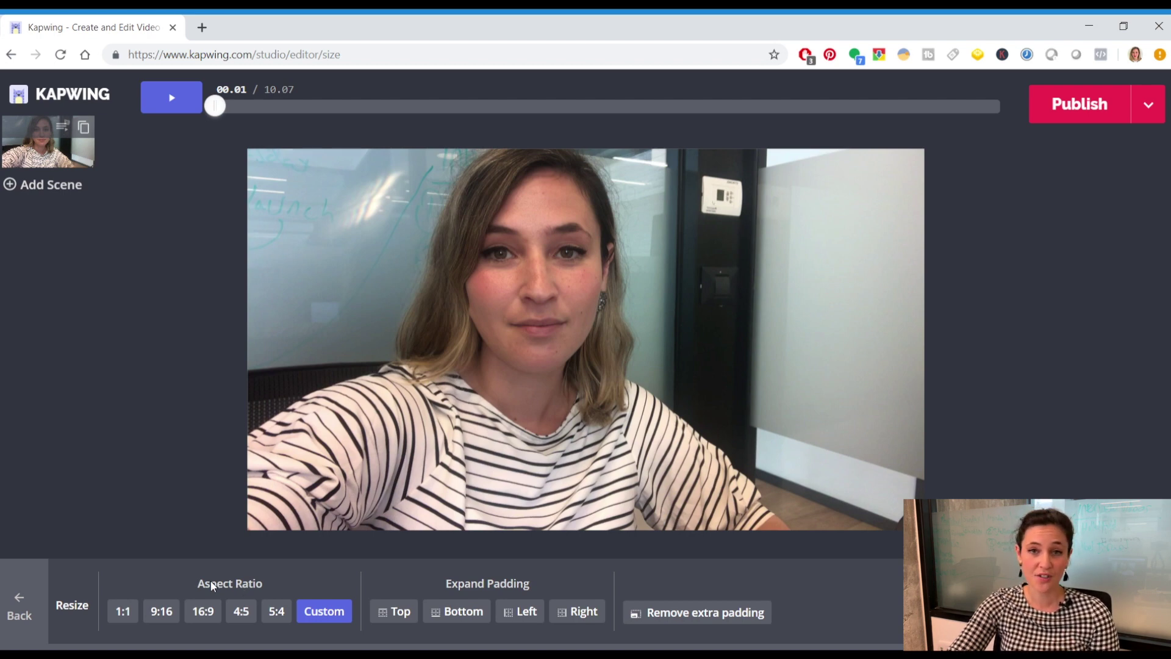
{"action": "left_click", "coordinate": [131, 609]}
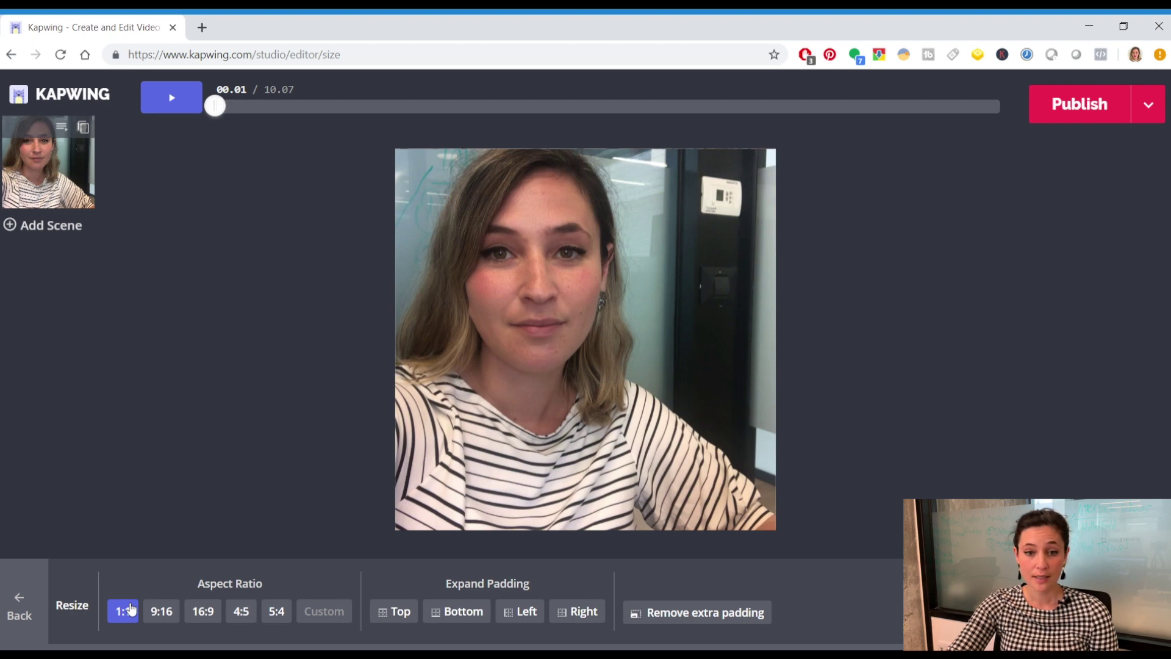
{"action": "left_click", "coordinate": [156, 609]}
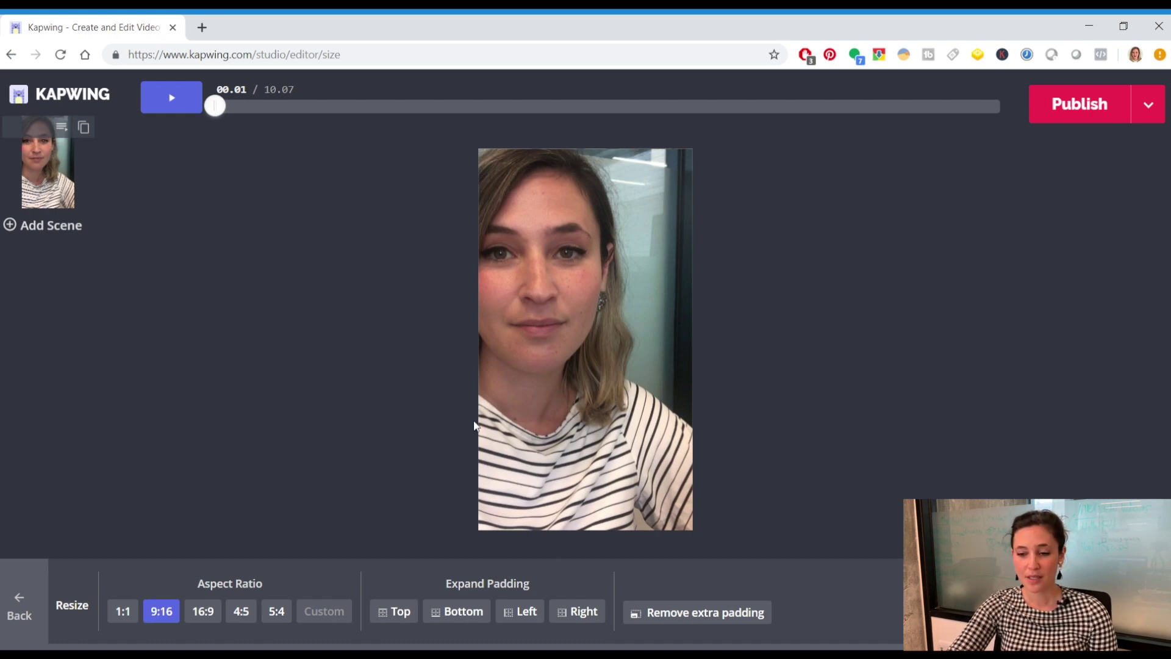
{"action": "left_click", "coordinate": [220, 609]}
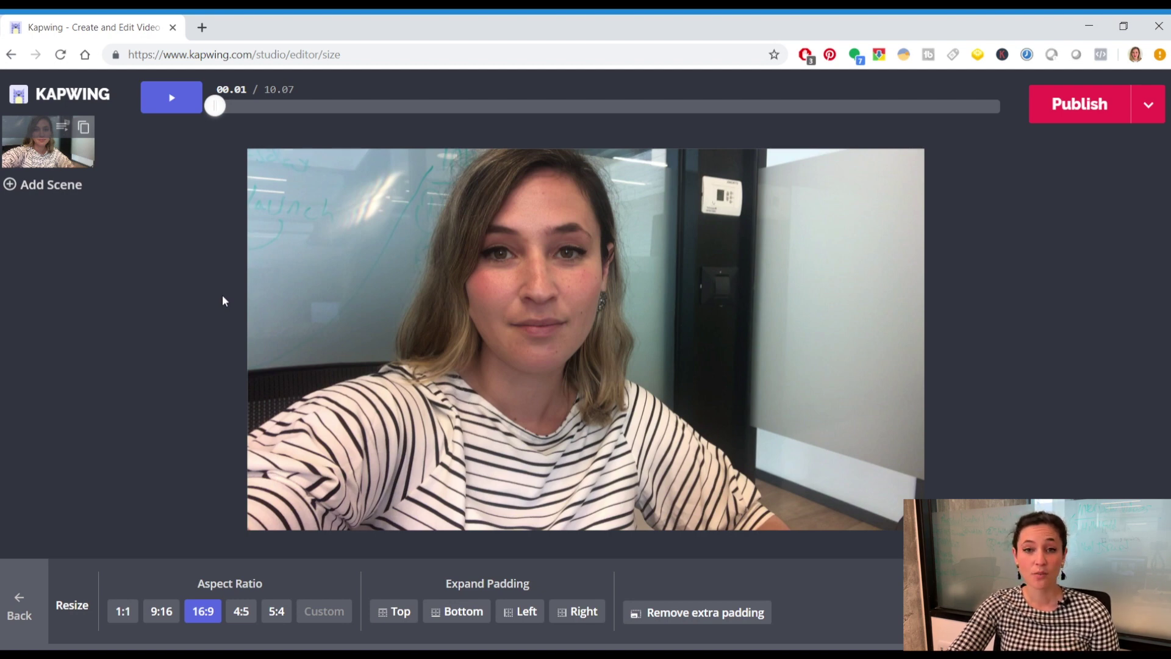
{"action": "left_click", "coordinate": [277, 610]}
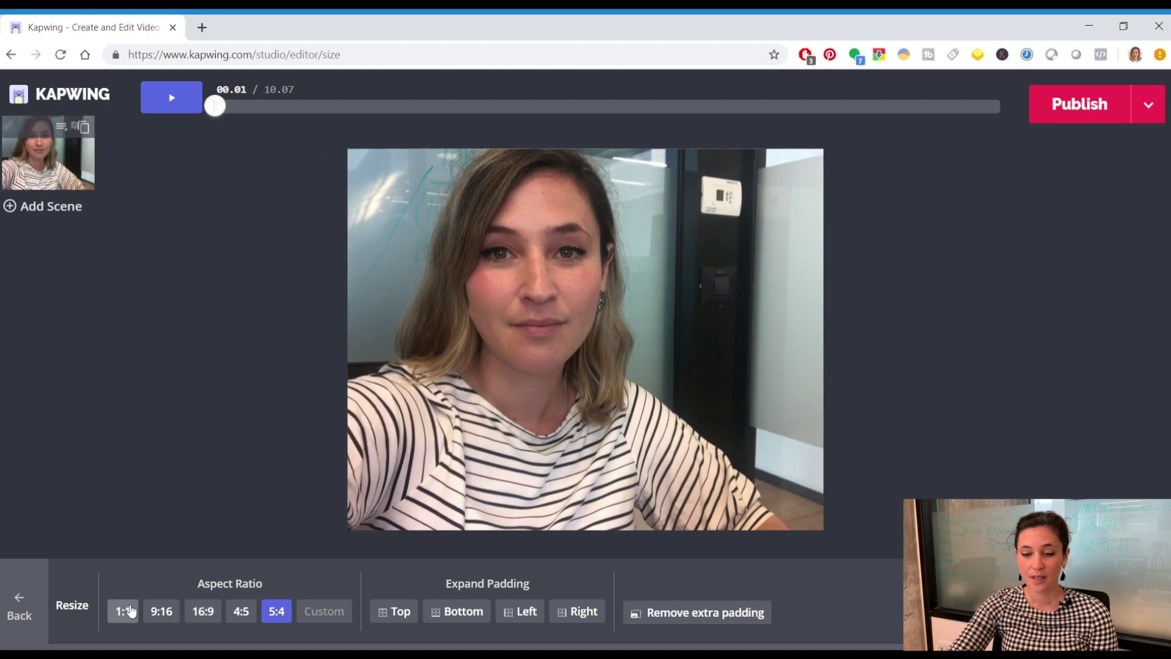
{"action": "left_click", "coordinate": [130, 610]}
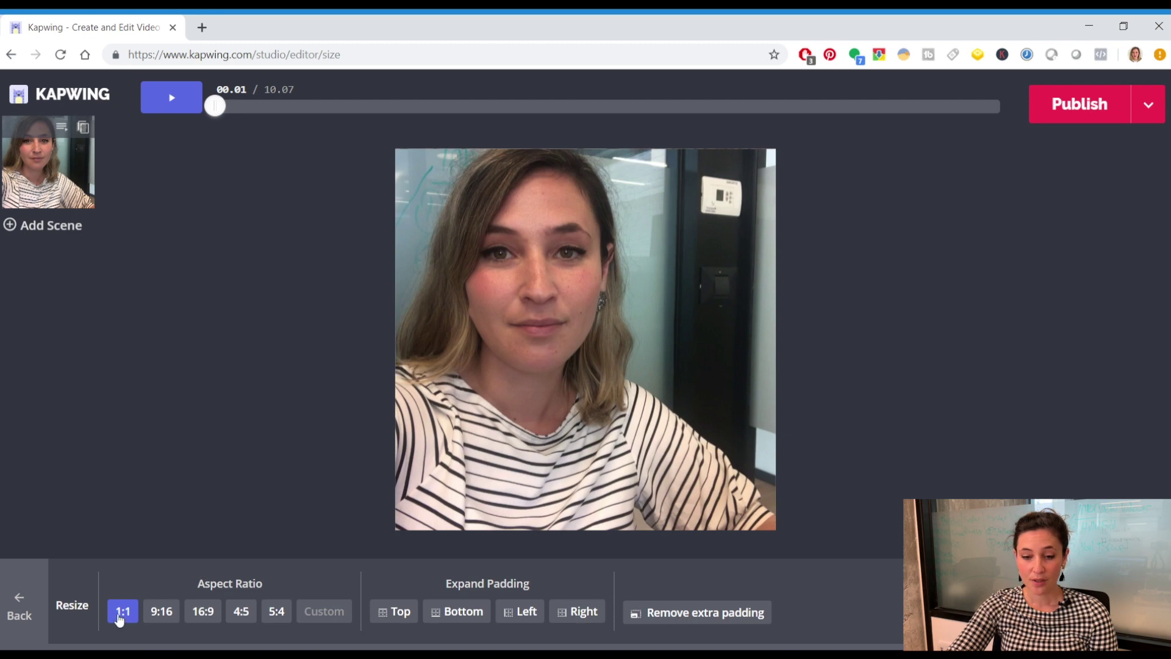
{"action": "left_click", "coordinate": [32, 585]}
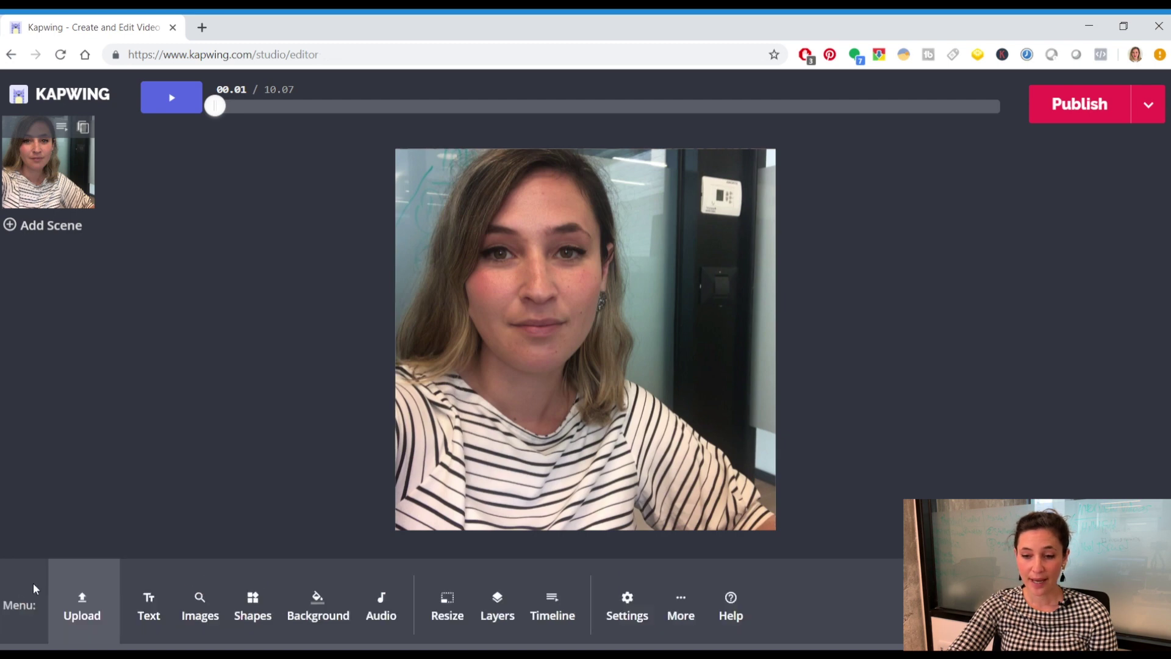
Shrink the video layer toward the square canvas's lower-left corner and lock its aspect ratio.
{"action": "left_click", "coordinate": [610, 330]}
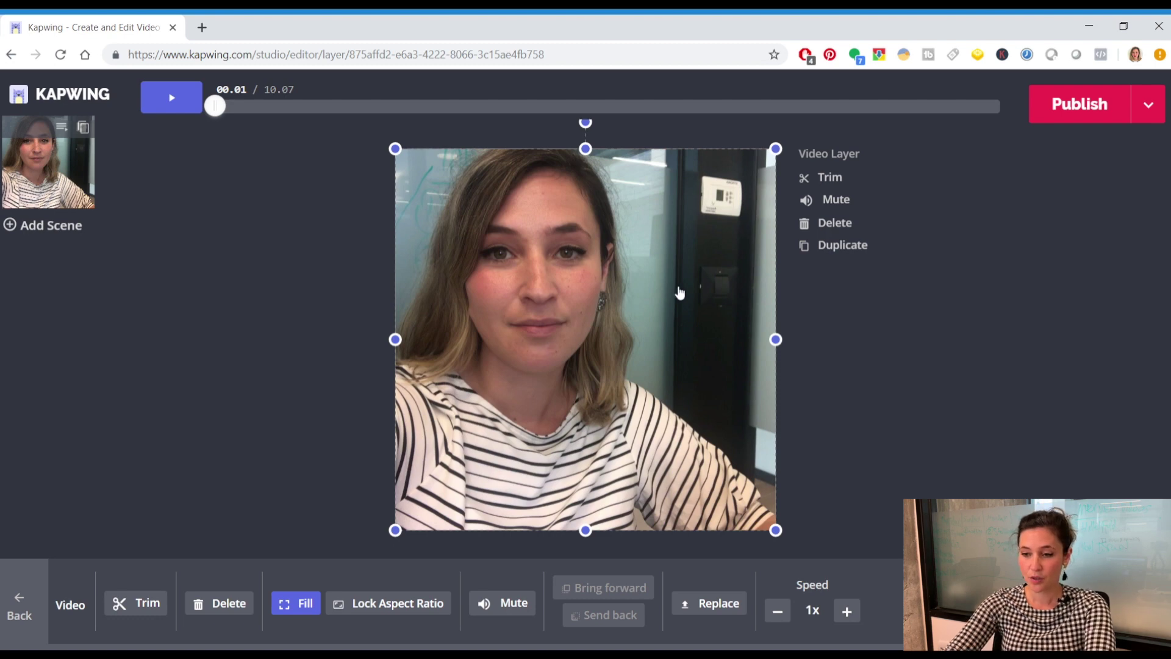
{"action": "left_click_drag", "start_coordinate": [776, 149], "coordinate": [681, 310]}
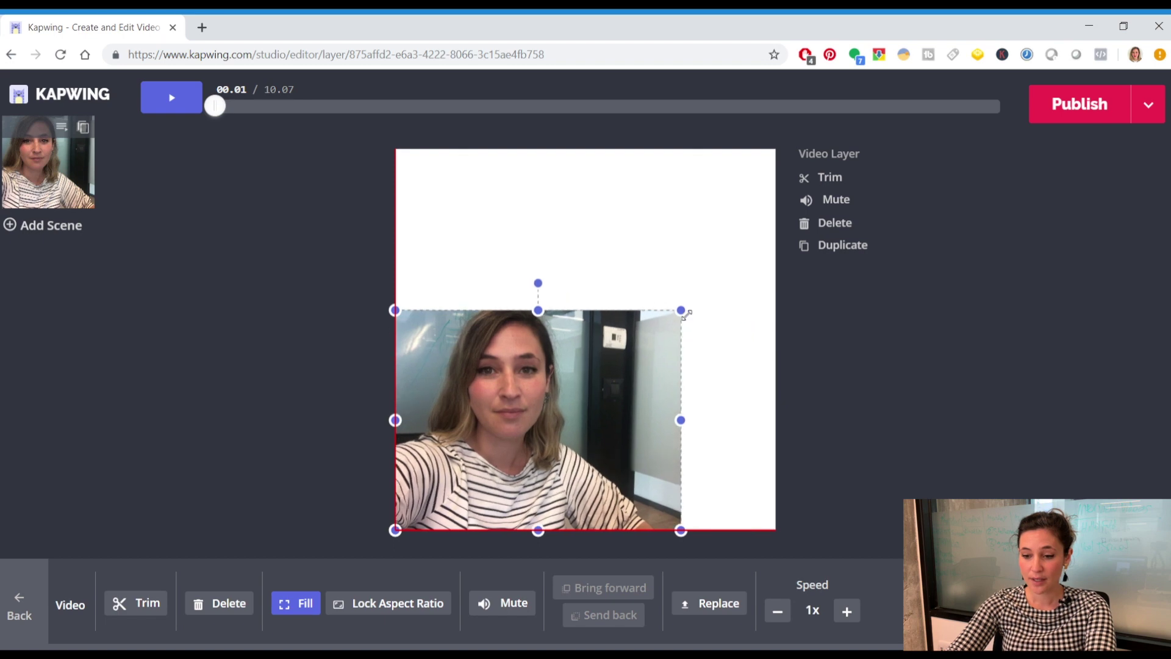
{"action": "left_click", "coordinate": [415, 602]}
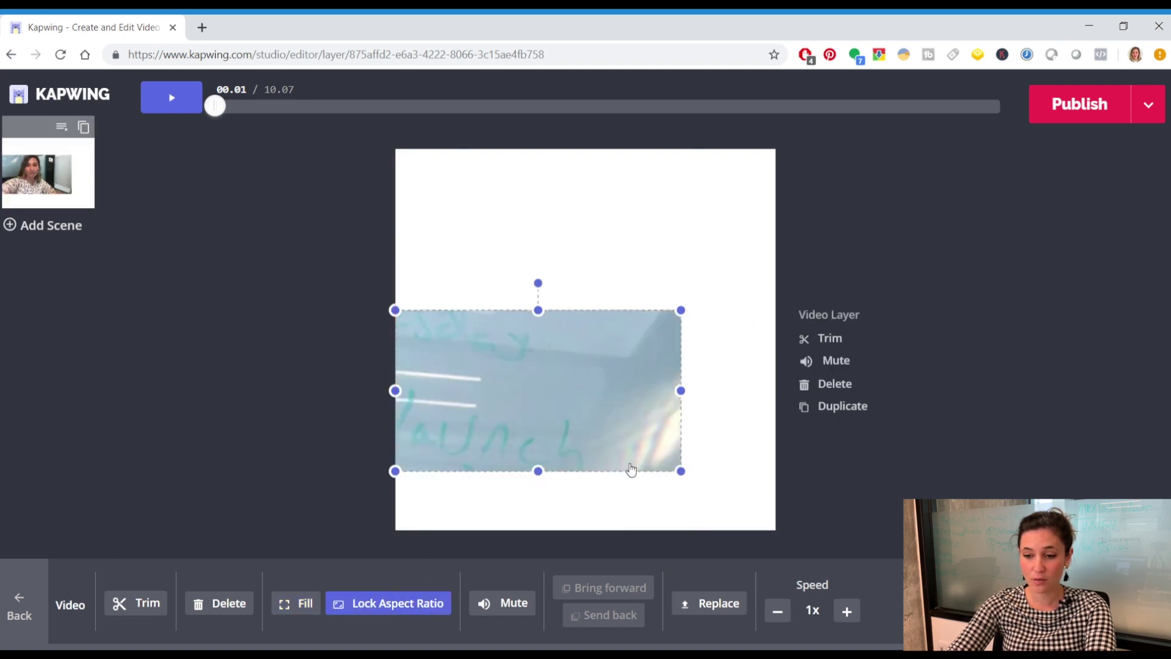
Scale and centre the video layer to span the full canvas width, leaving white bands above and below.
{"action": "left_click_drag", "start_coordinate": [682, 470], "coordinate": [771, 455]}
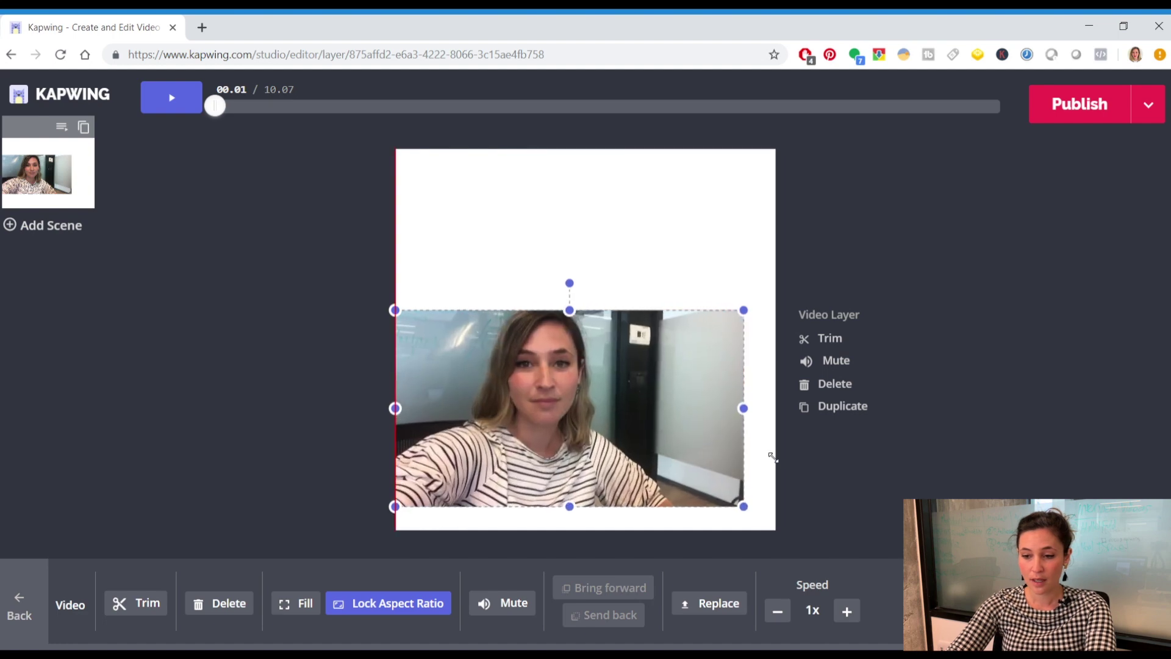
{"action": "left_click_drag", "start_coordinate": [628, 434], "coordinate": [659, 364]}
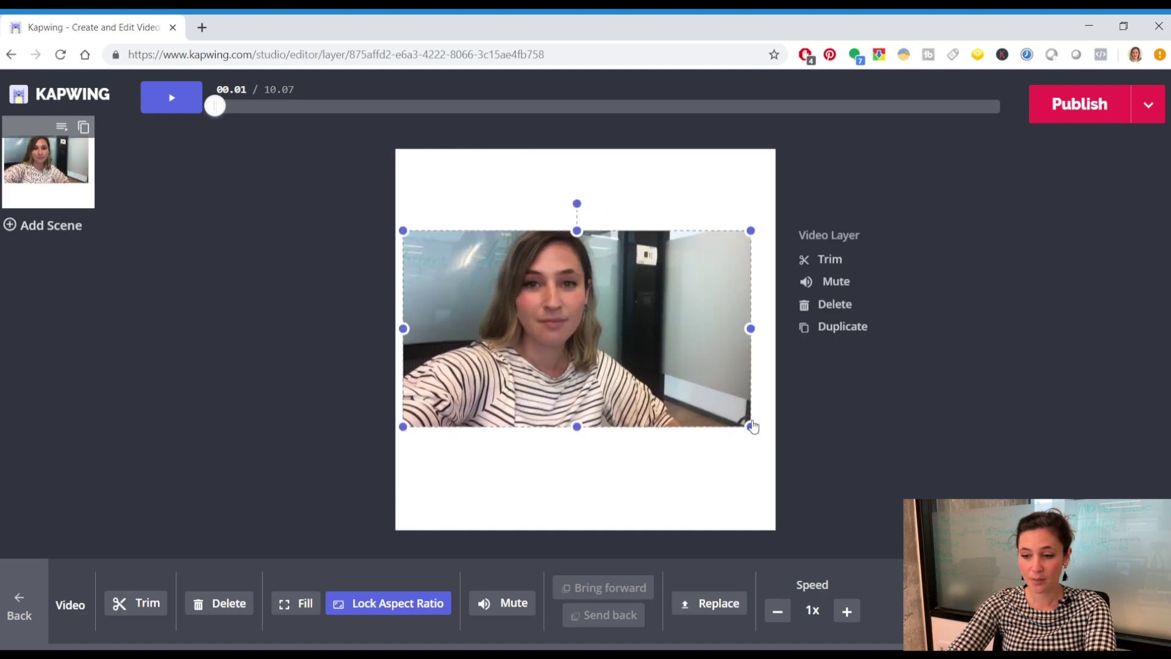
{"action": "left_click_drag", "start_coordinate": [754, 430], "coordinate": [649, 386]}
{"action": "left_click_drag", "start_coordinate": [773, 434], "coordinate": [778, 433]}
{"action": "left_click_drag", "start_coordinate": [403, 441], "coordinate": [395, 446]}
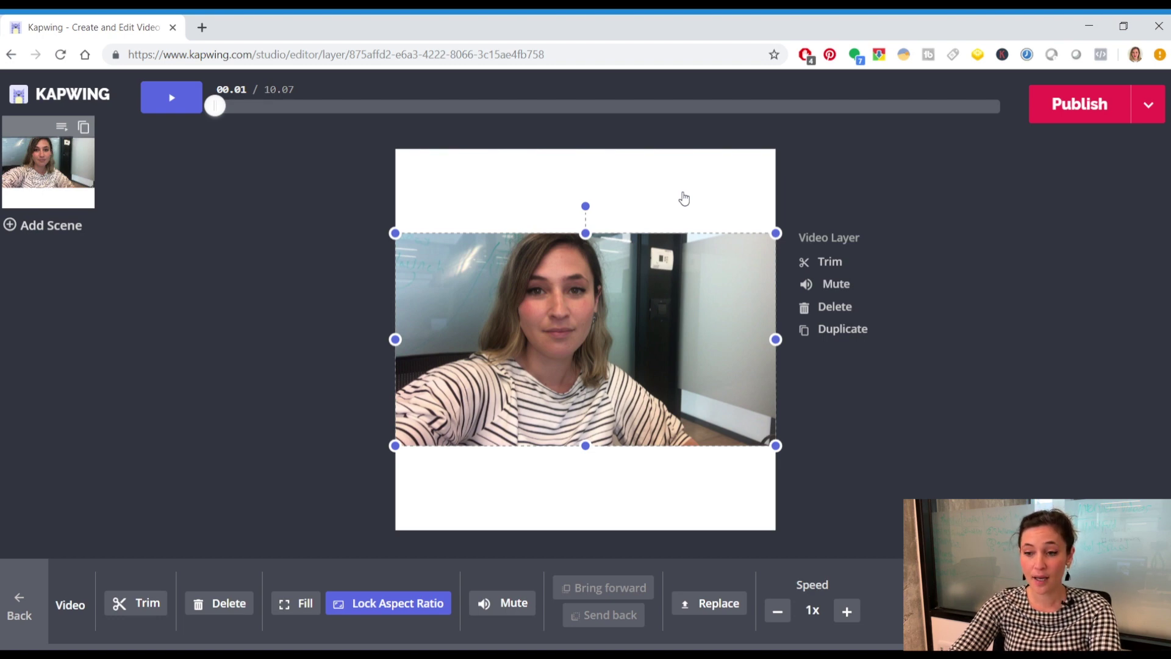
{"action": "left_click", "coordinate": [27, 605]}
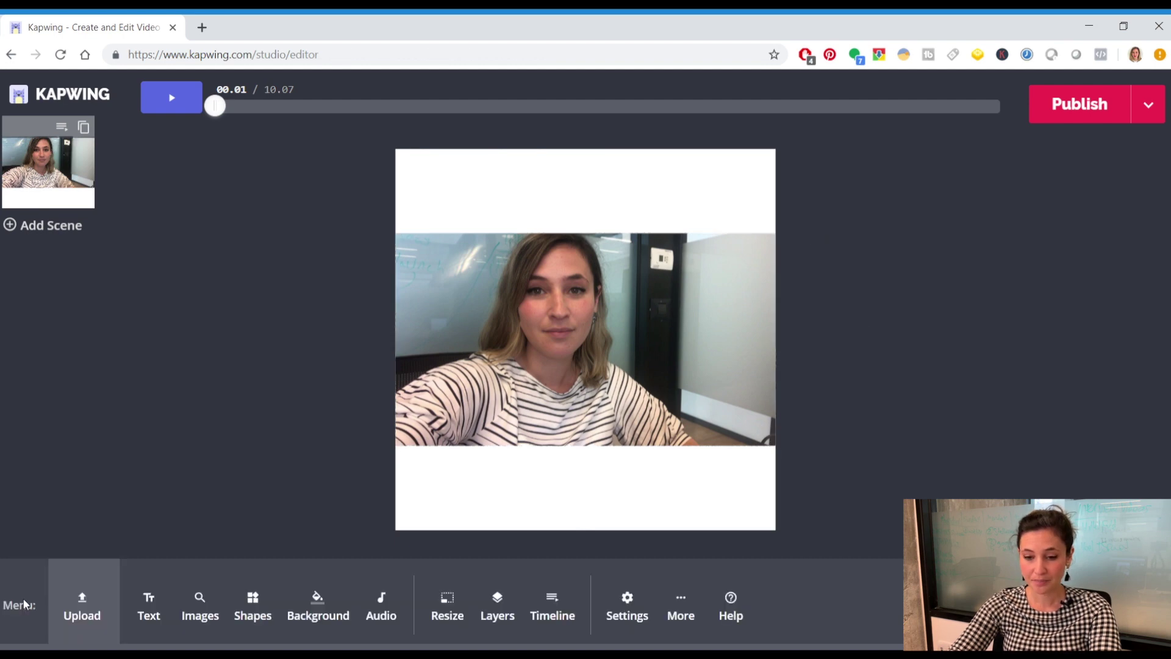
Add a text layer, resize its box and move it up so it starts in the white band above the video.
{"action": "left_click", "coordinate": [158, 595]}
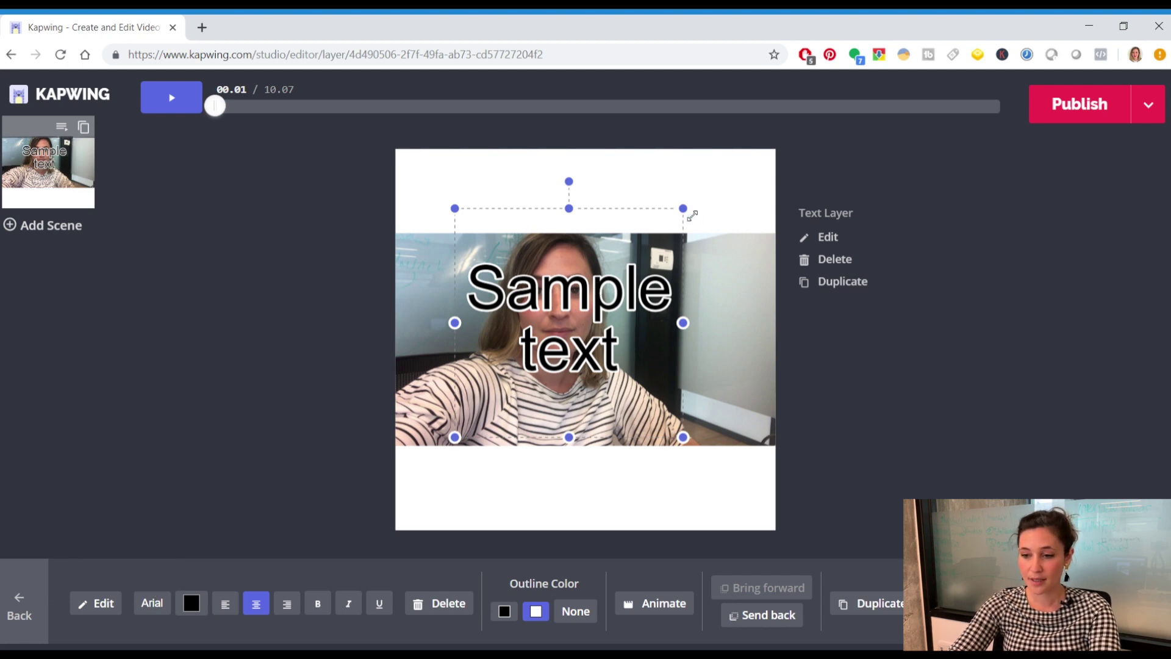
{"action": "left_click_drag", "start_coordinate": [685, 210], "coordinate": [657, 301]}
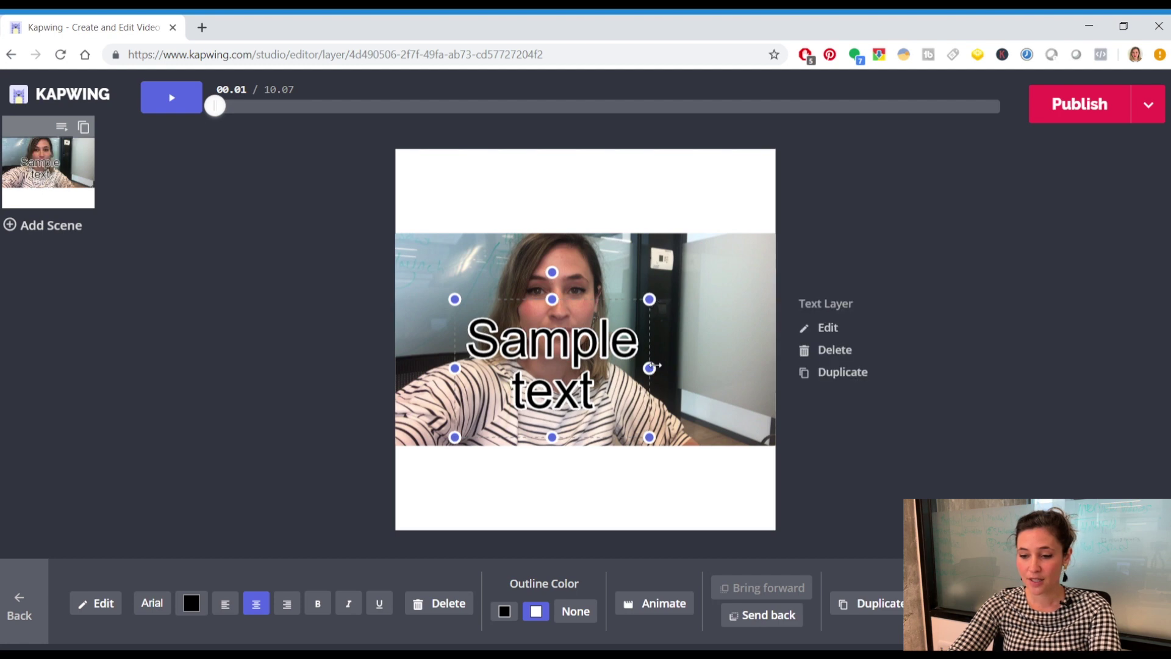
{"action": "left_click_drag", "start_coordinate": [650, 368], "coordinate": [719, 369]}
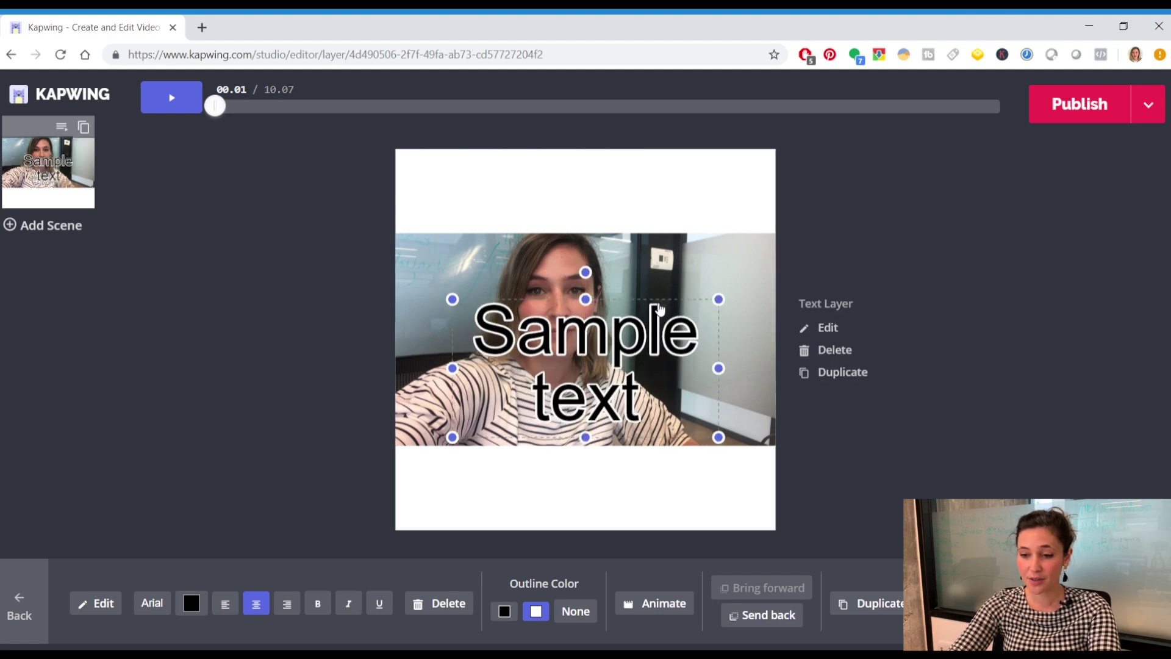
{"action": "left_click_drag", "start_coordinate": [637, 359], "coordinate": [629, 225]}
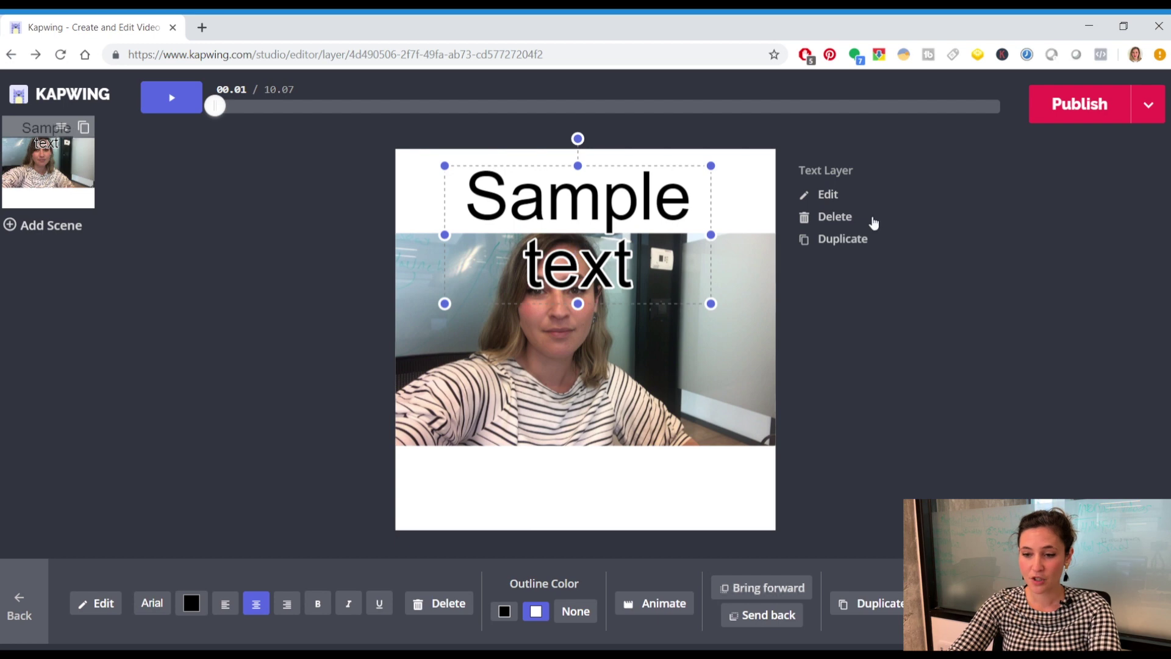
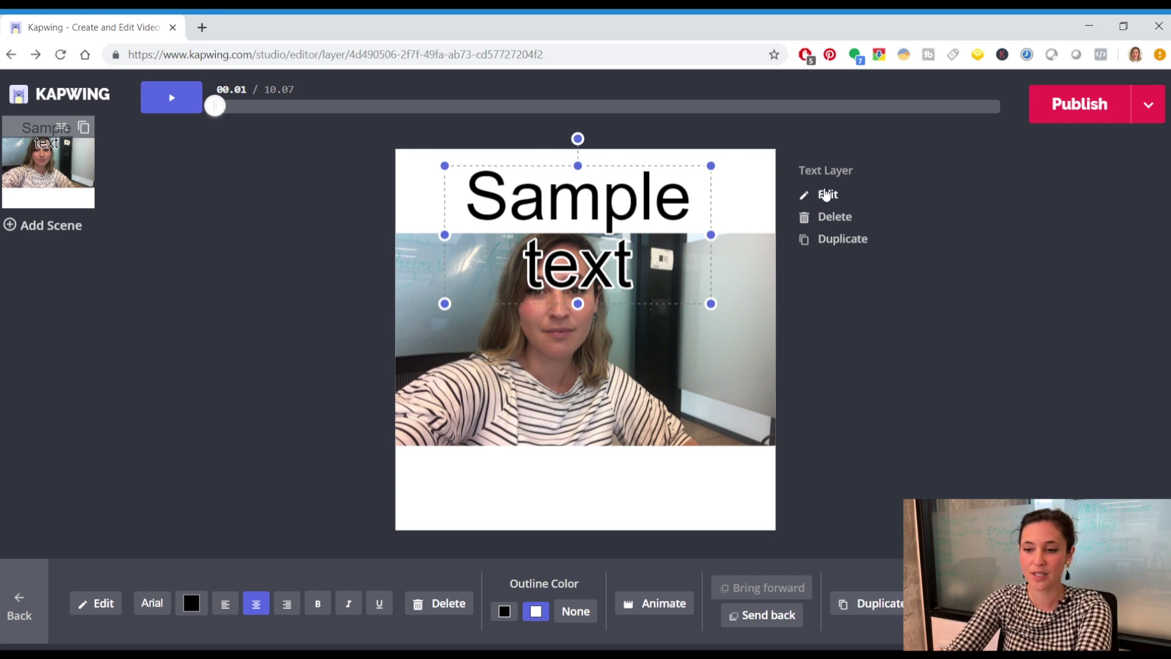
Change the sample text of the text layer to "How to Edit a Social Media Video".
{"action": "left_click", "coordinate": [826, 194]}
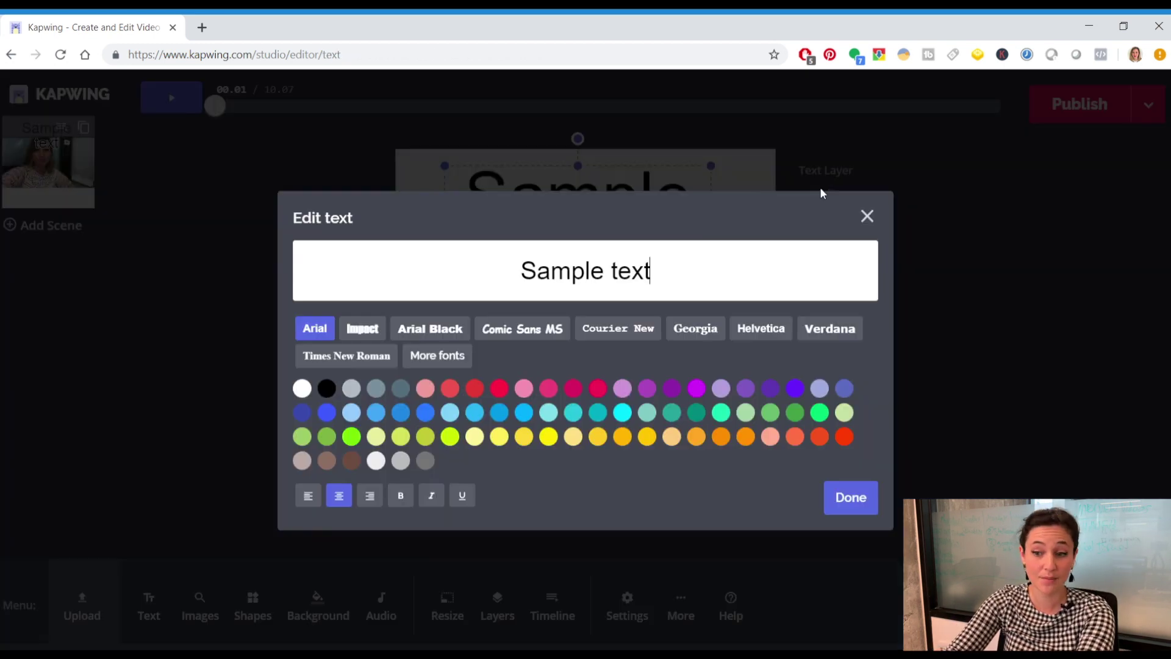
{"action": "double_click", "coordinate": [608, 255]}
{"action": "triple_click", "coordinate": [576, 268]}
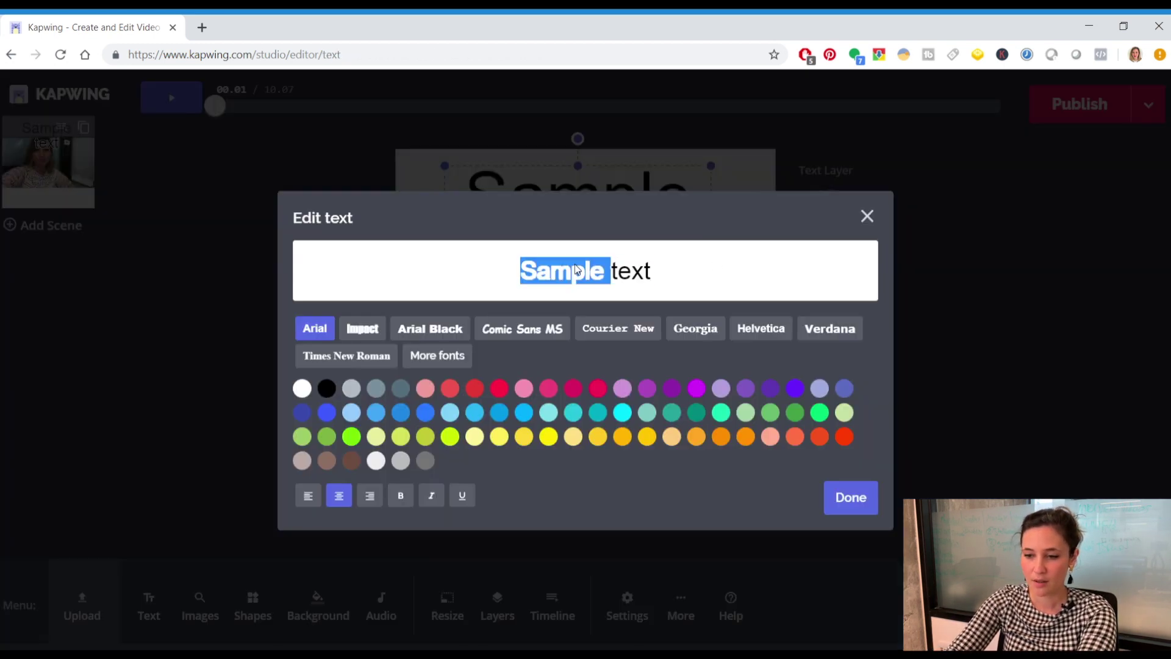
{"action": "type", "text": "How"}
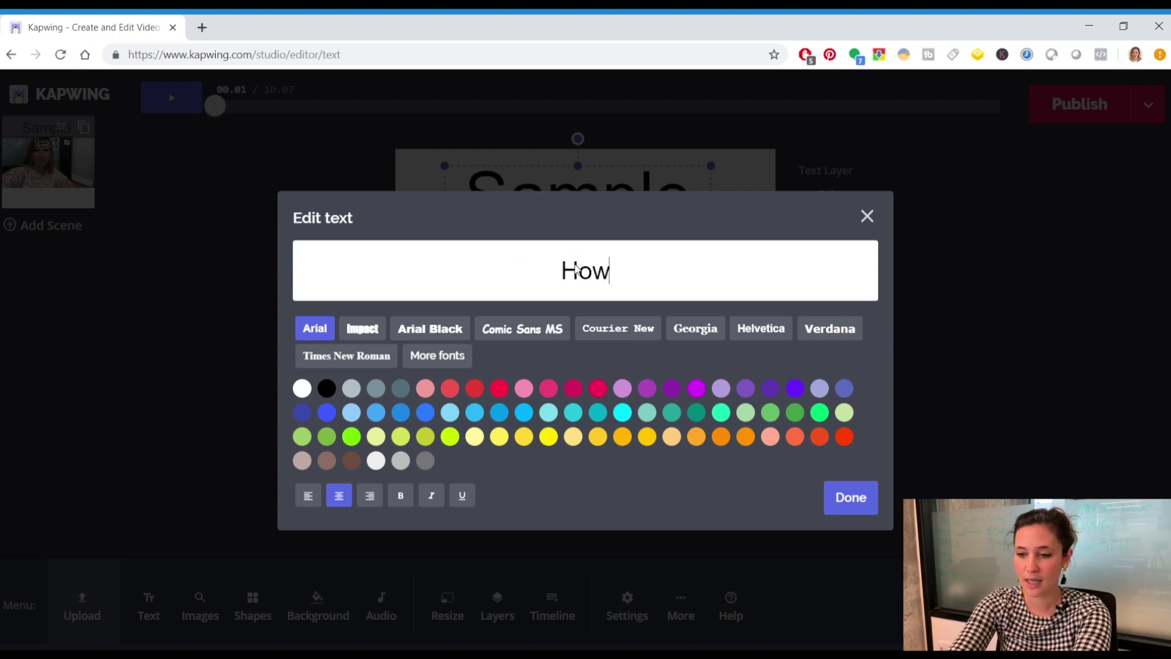
{"action": "type", "text": " to Edit a Social Media Video"}
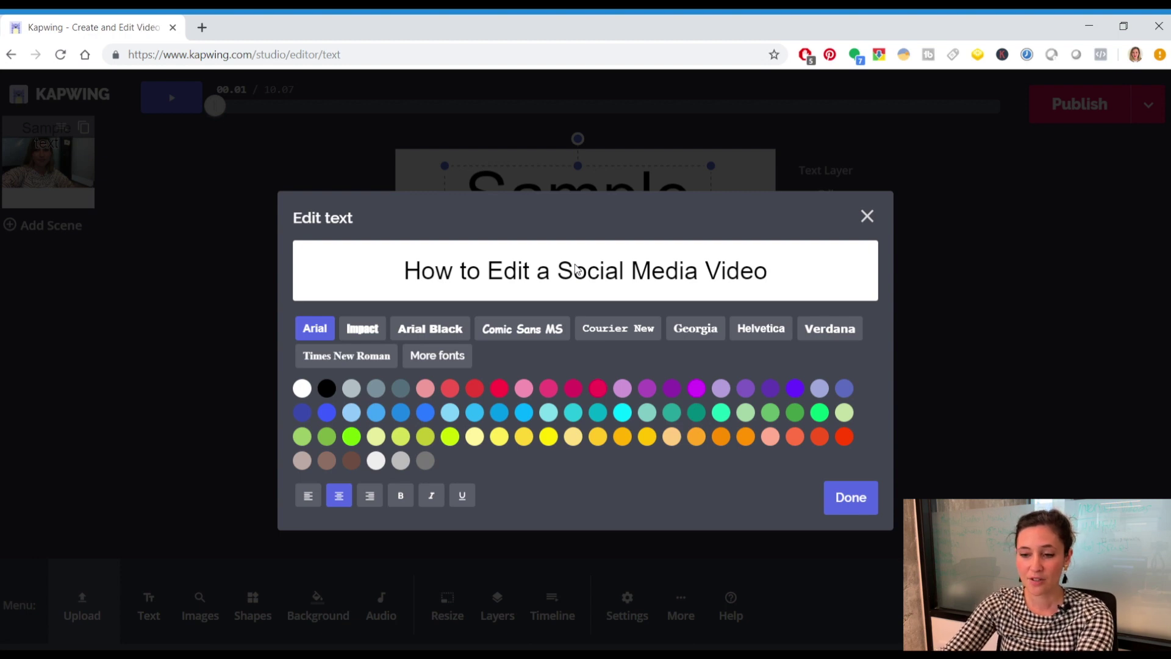
Clear the existing title wording from the text layer being edited.
{"action": "triple_click", "coordinate": [681, 273]}
{"action": "type", "text": "(Free"}
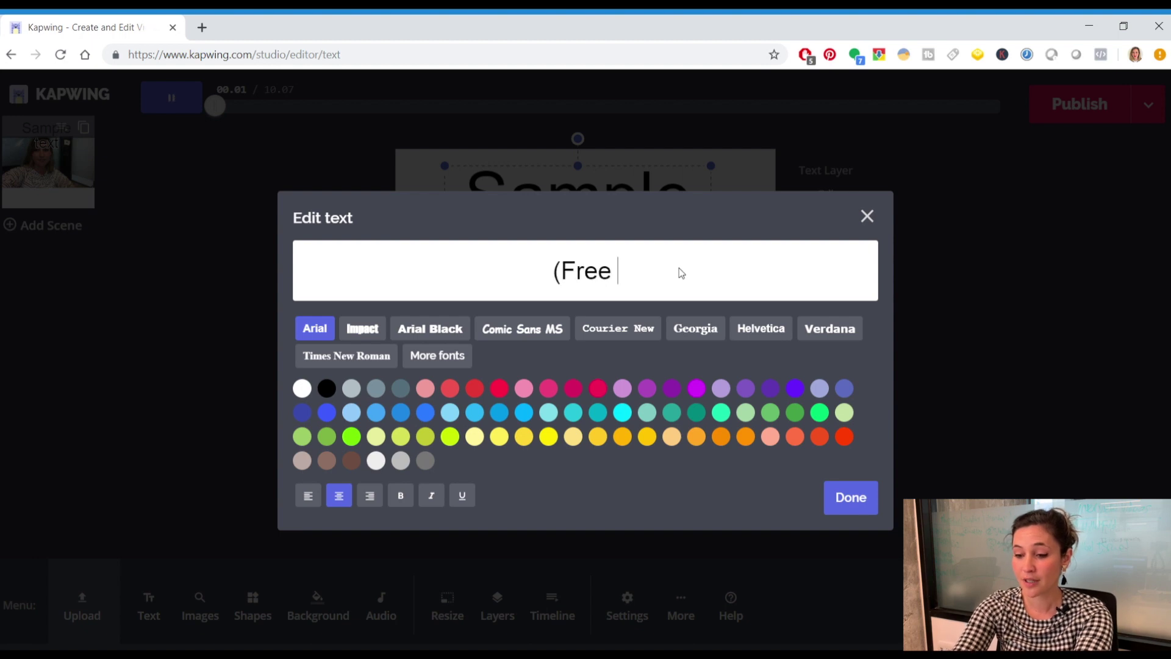
{"action": "key", "text": "BackSpace"}
{"action": "key", "text": "BackSpace"}
{"action": "key", "text": "BackSpace"}
{"action": "key", "text": "BackSpace"}
{"action": "key", "text": "BackSpace"}
{"action": "key", "text": "BackSpace"}
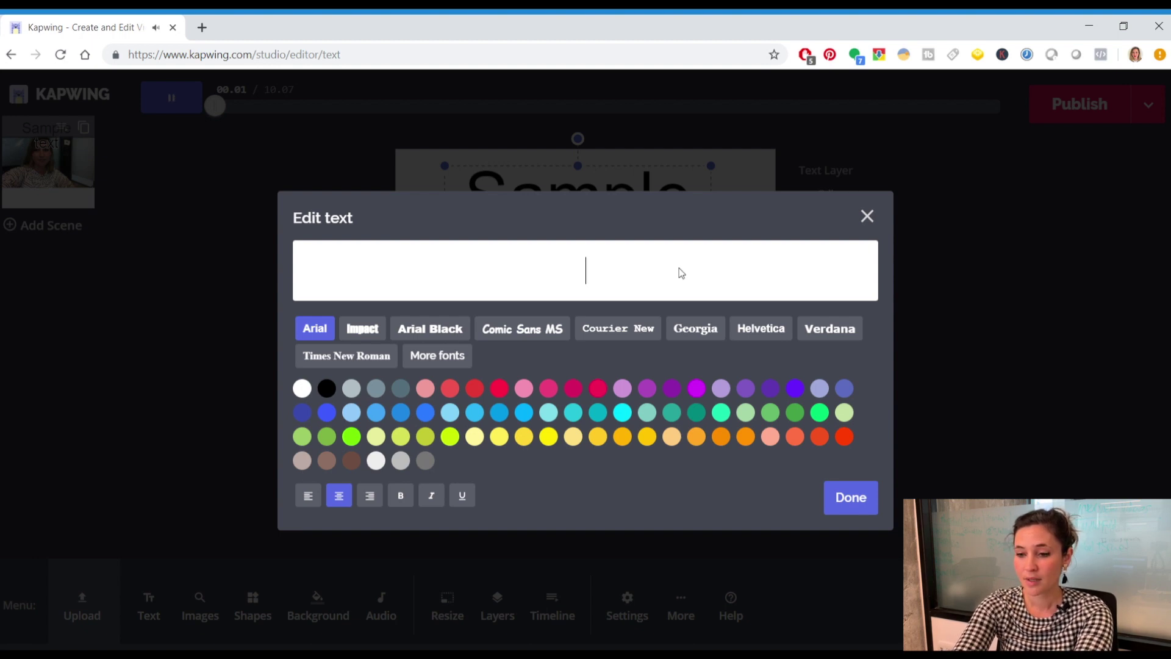
Enter "Tutorial: How to Edit SM Video (for free!)" as the text layer's new wording and apply it.
{"action": "type", "text": "Tutorial: How "}
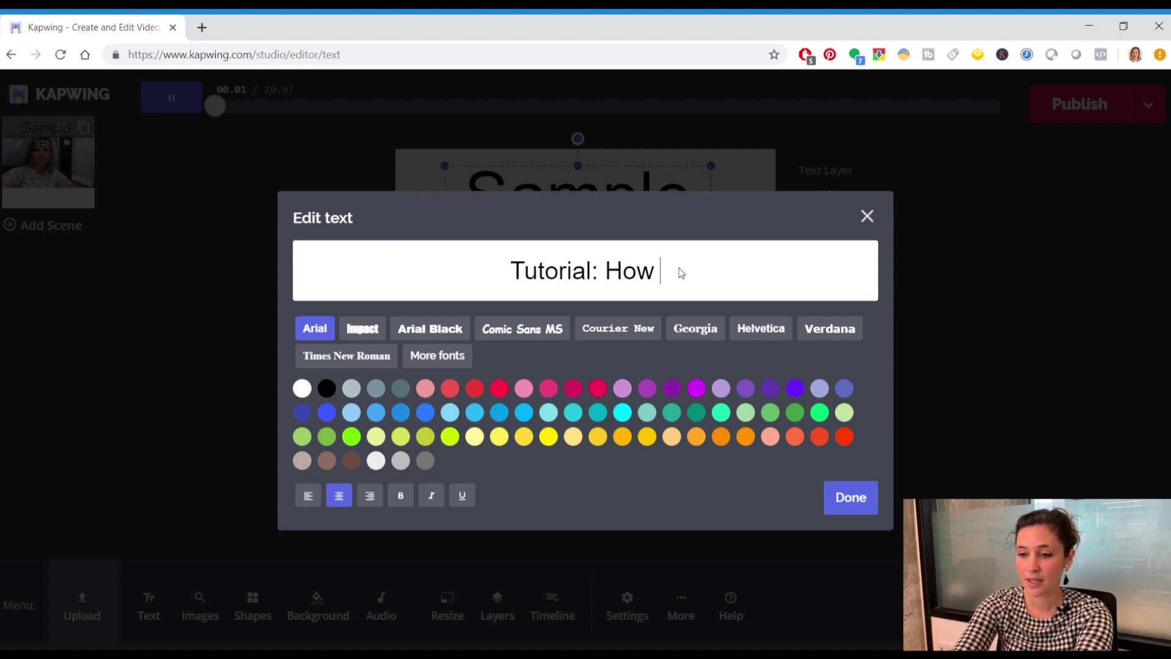
{"action": "type", "text": "to Edit SM vi"}
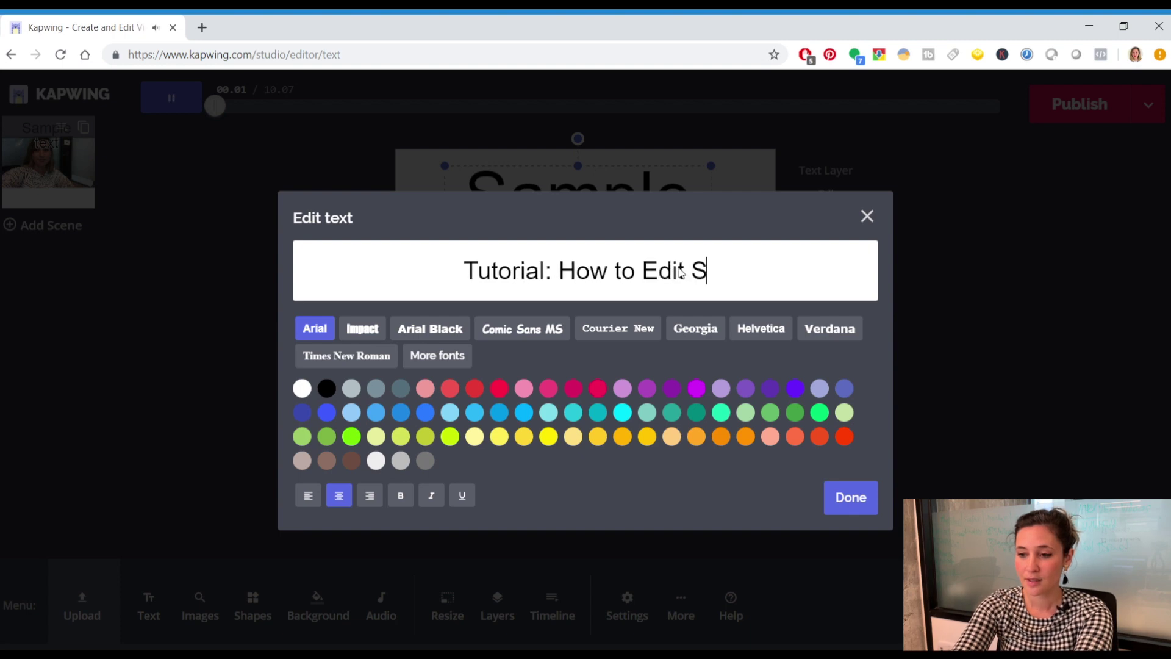
{"action": "key", "text": "BackSpace"}
{"action": "key", "text": "BackSpace"}
{"action": "type", "text": "Video "}
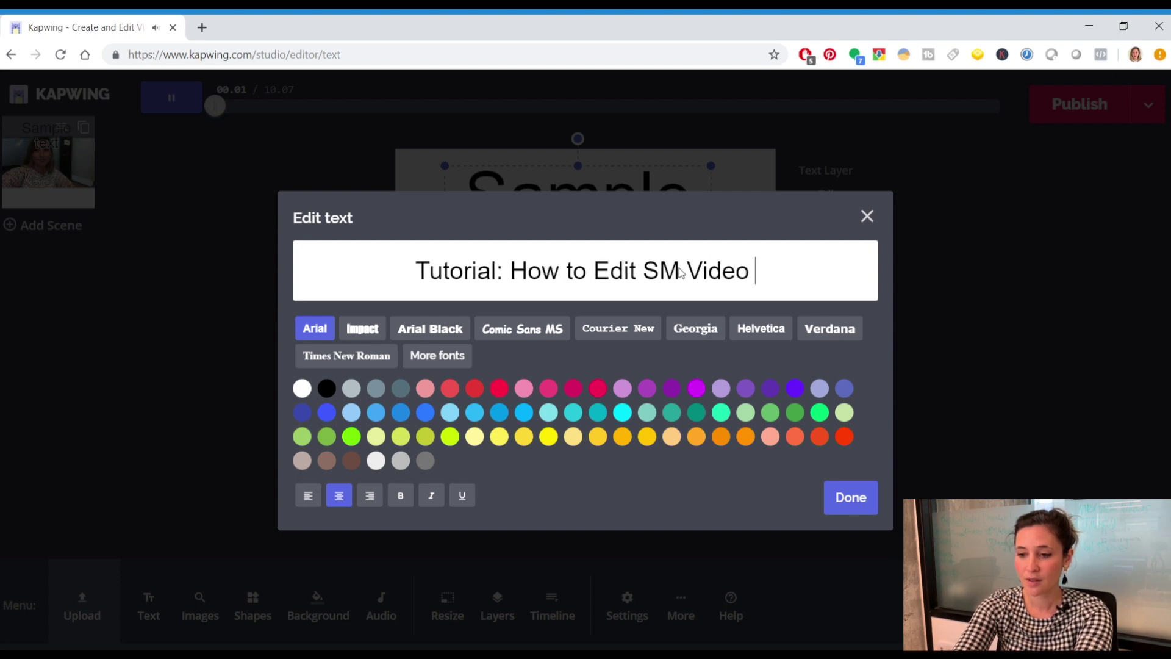
{"action": "type", "text": "(for free!)"}
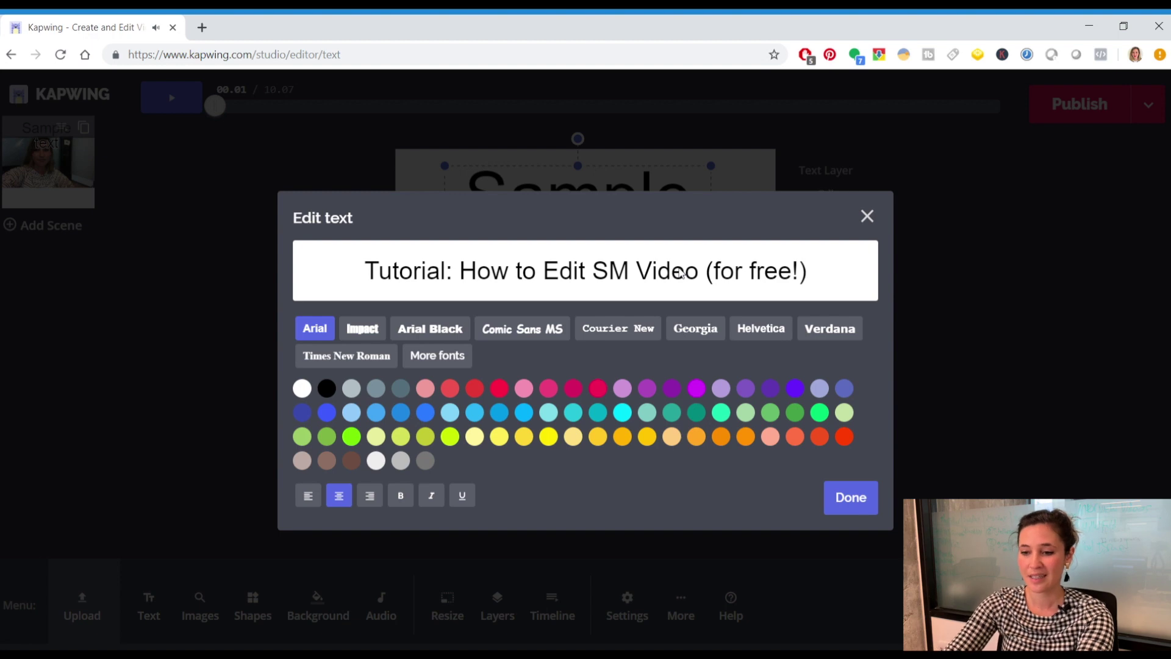
{"action": "left_click", "coordinate": [850, 497]}
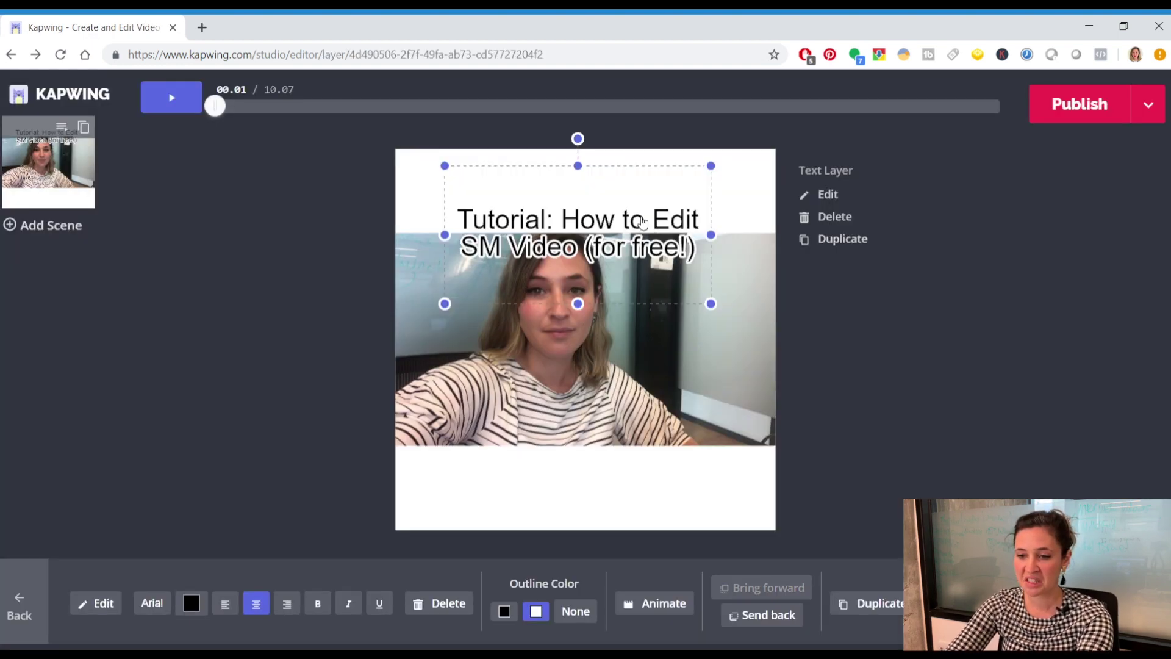
Move the title up into the white band above the video and set its font to Montserrat.
{"action": "left_click_drag", "start_coordinate": [661, 186], "coordinate": [666, 153]}
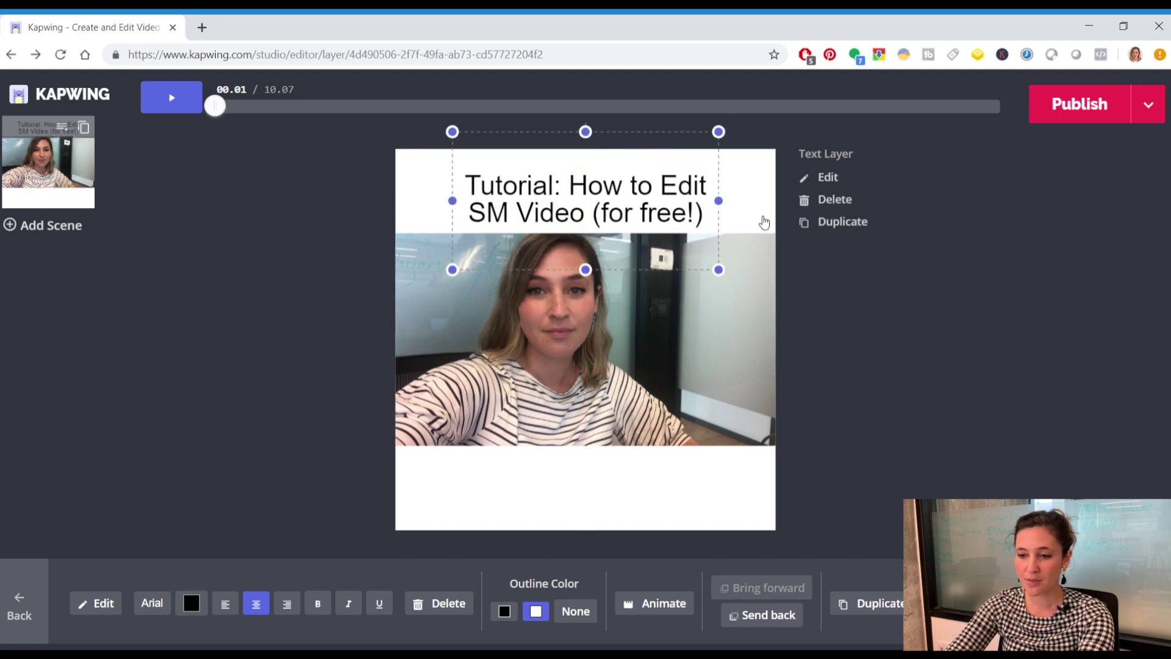
{"action": "mouse_move", "coordinate": [720, 200]}
{"action": "left_mouse_down"}
{"action": "mouse_move", "coordinate": [740, 200]}
{"action": "mouse_move", "coordinate": [720, 201]}
{"action": "left_mouse_up"}
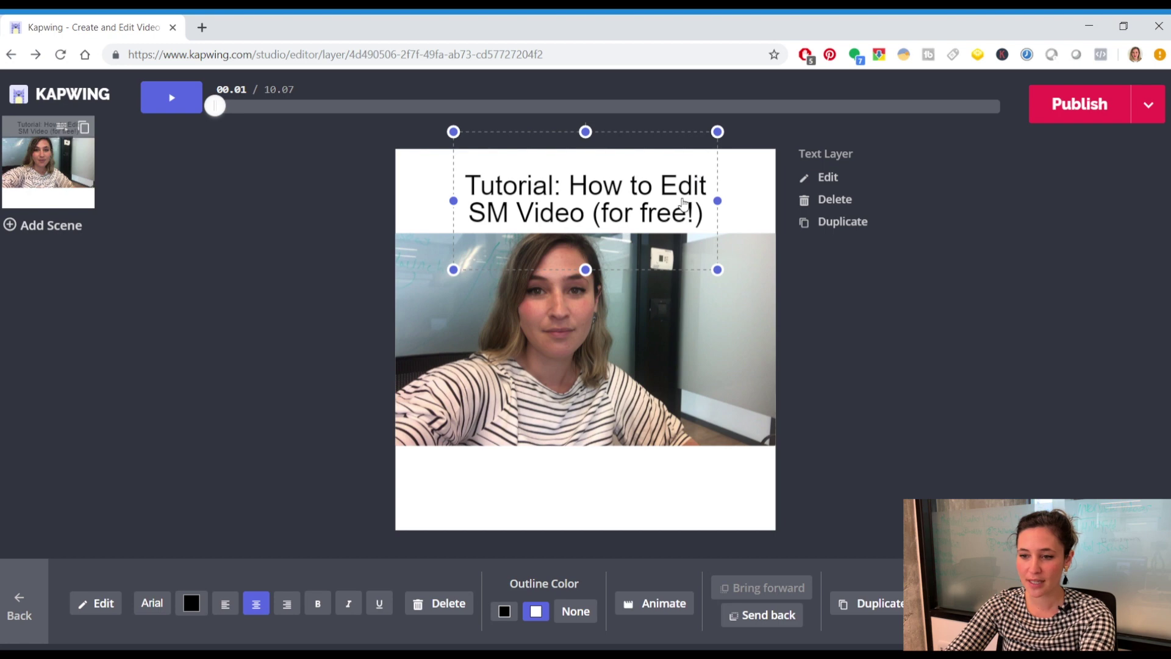
{"action": "double_click", "coordinate": [623, 187]}
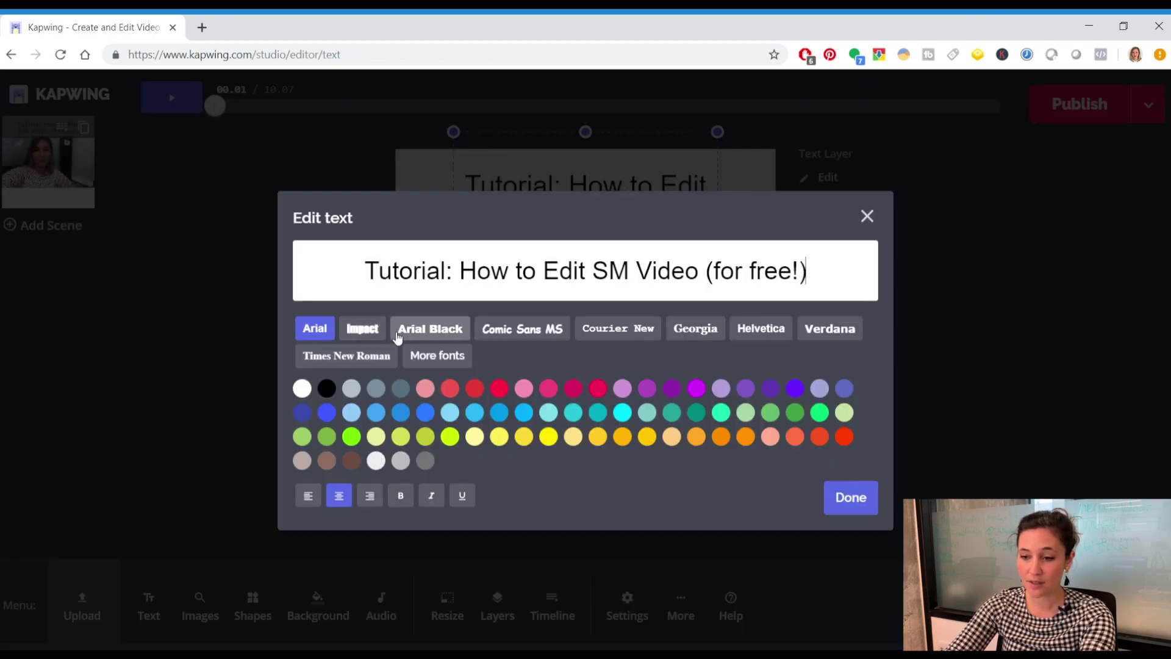
{"action": "left_click", "coordinate": [445, 357]}
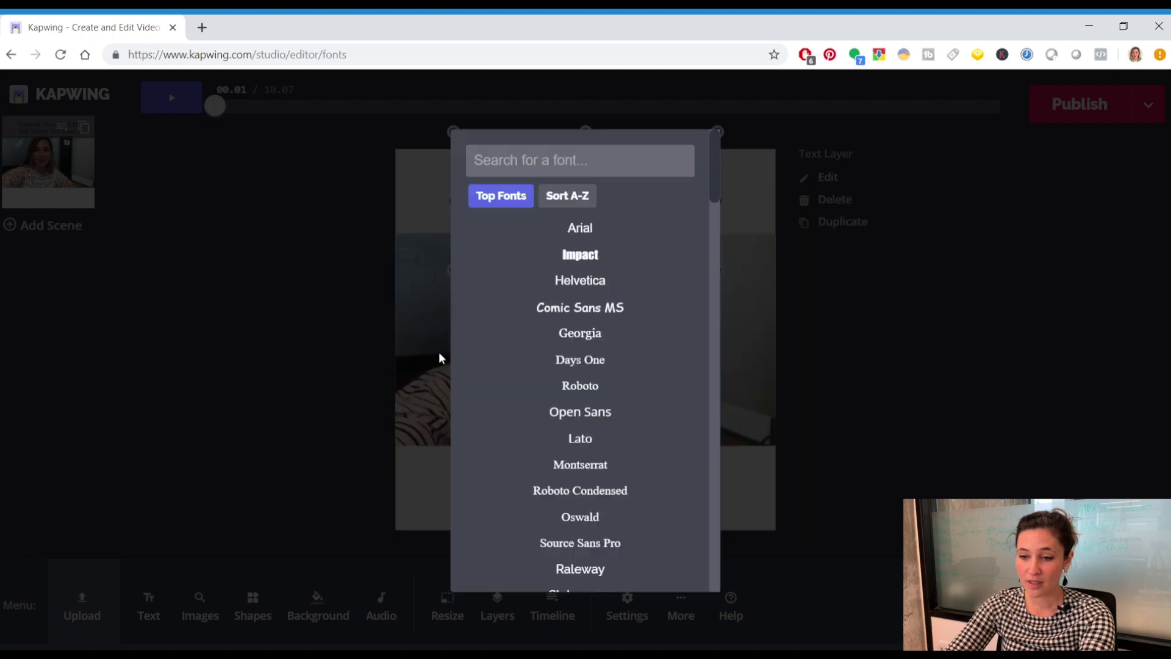
{"action": "scroll", "coordinate": [630, 425], "scroll_direction": "down", "scroll_amount": 1}
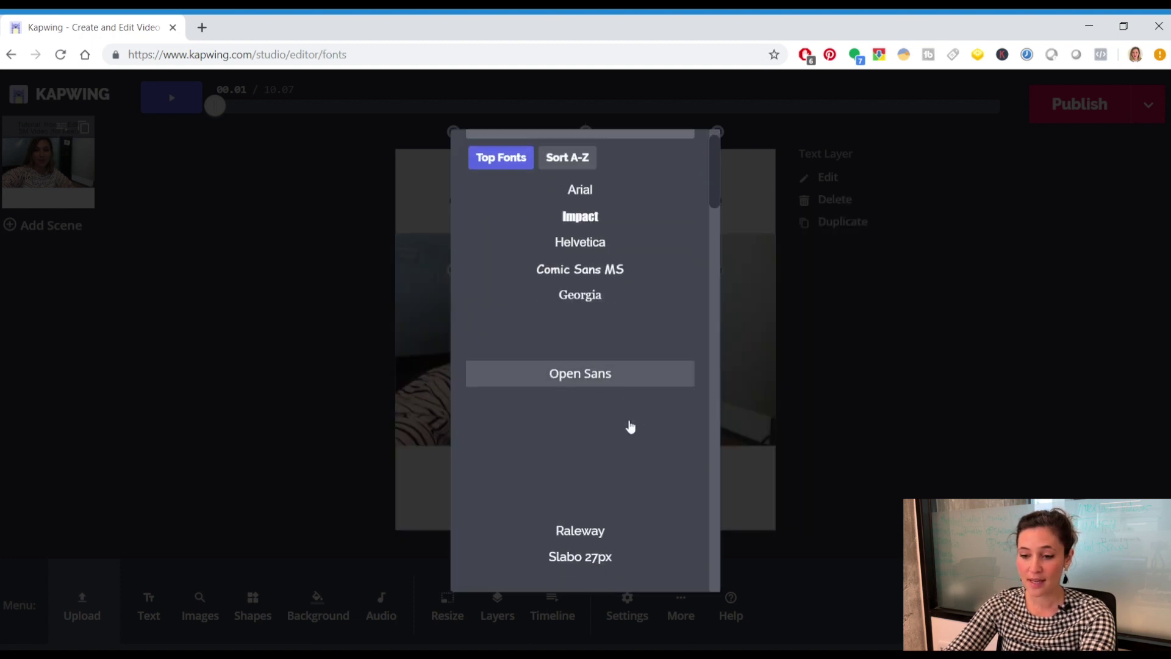
{"action": "scroll", "coordinate": [631, 426], "scroll_direction": "down", "scroll_amount": 2}
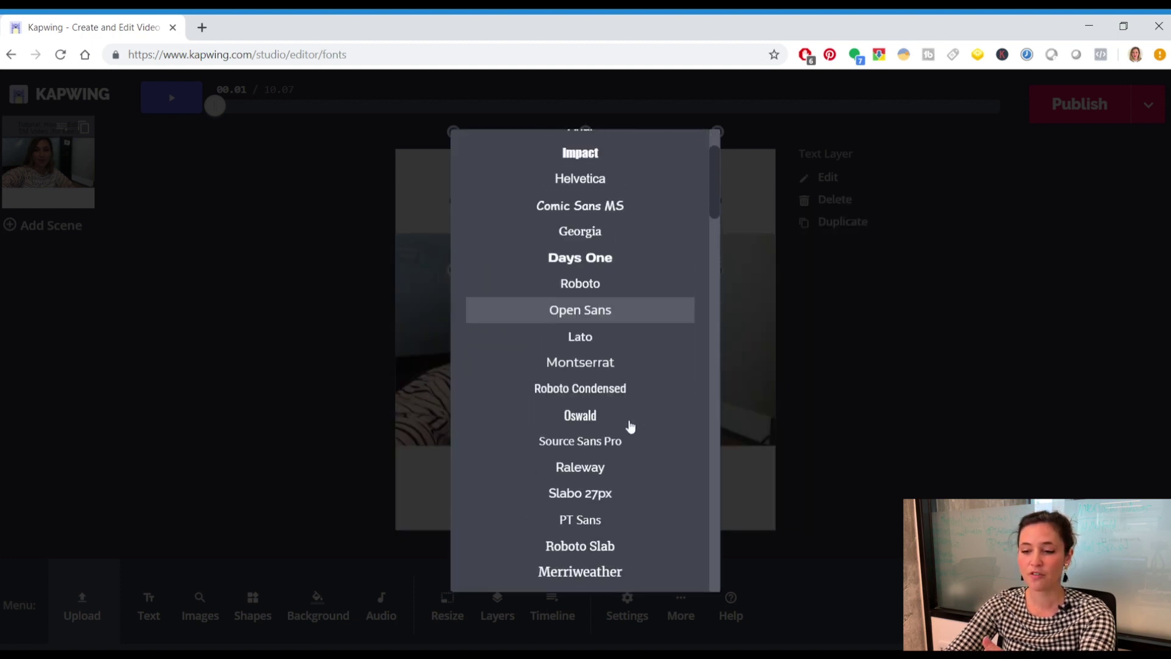
{"action": "left_click", "coordinate": [579, 370]}
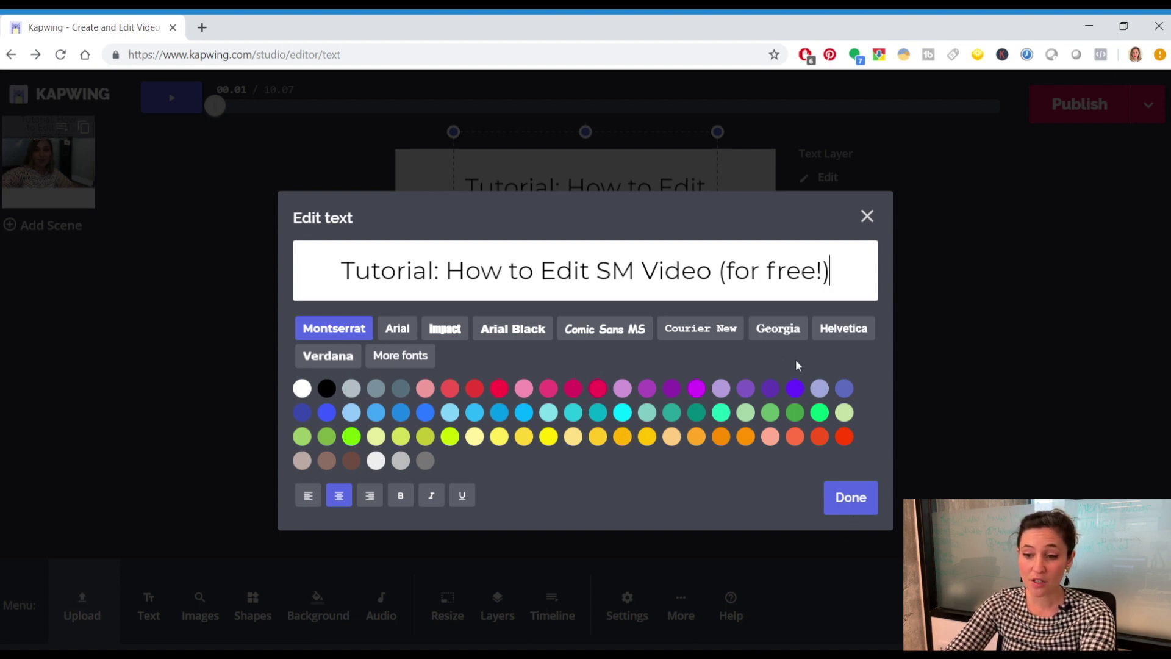
{"action": "left_click", "coordinate": [864, 502]}
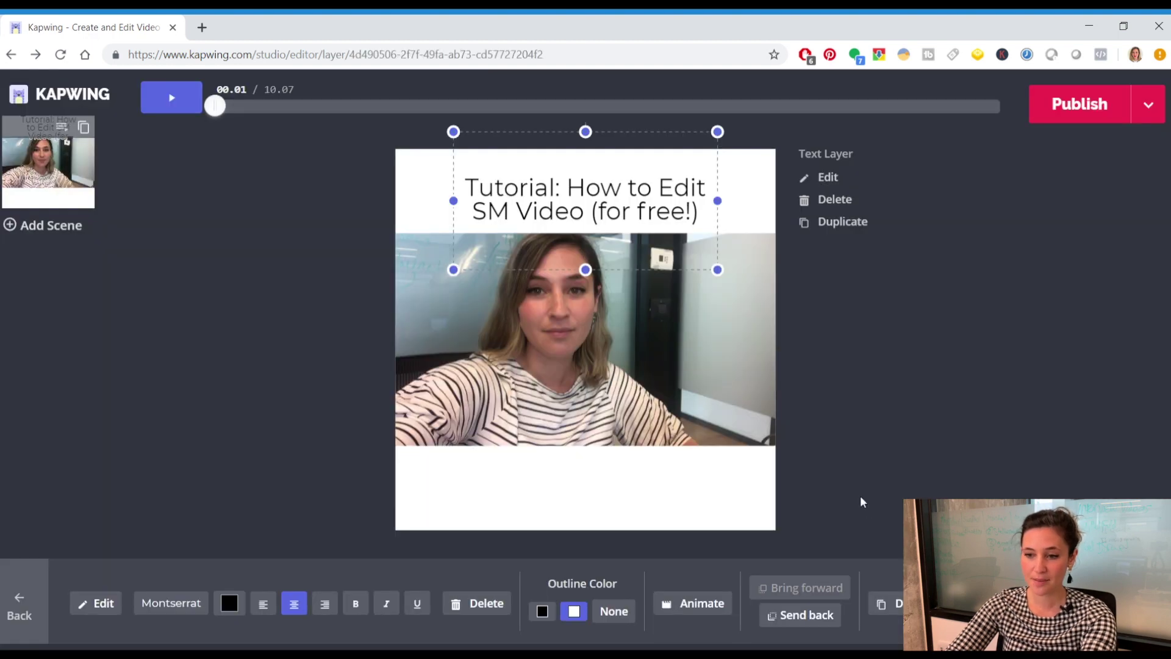
{"action": "left_click", "coordinate": [861, 497]}
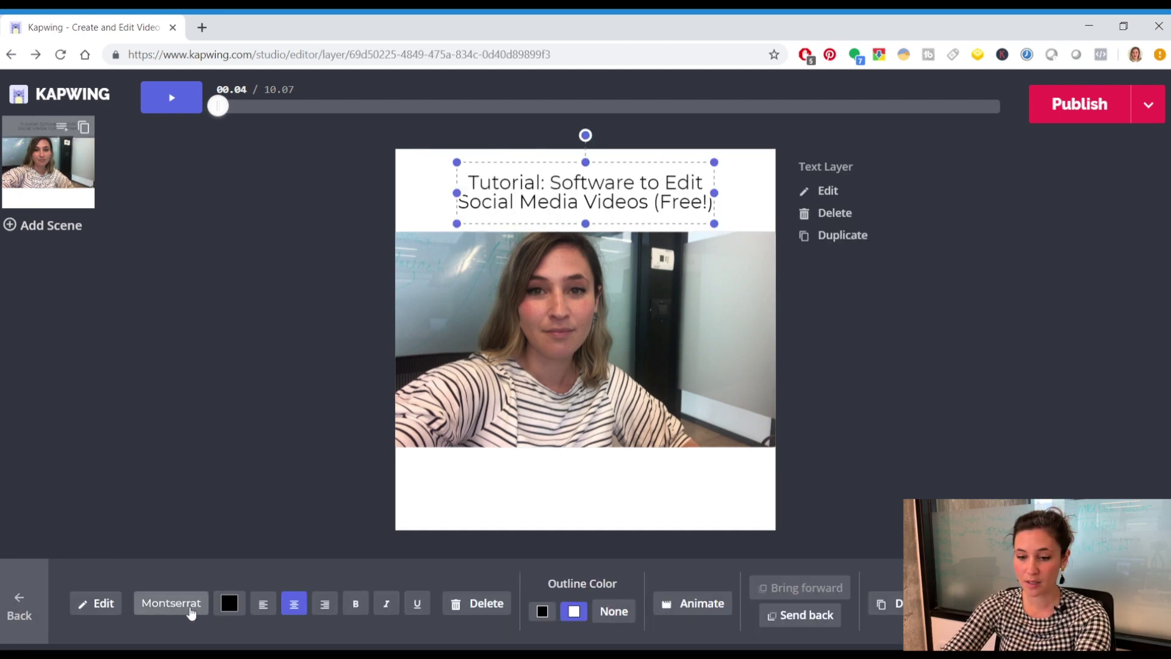
Make the title "Tutorial: Software to Edit Social Media Videos (Free!)" bold.
{"action": "left_click", "coordinate": [99, 603]}
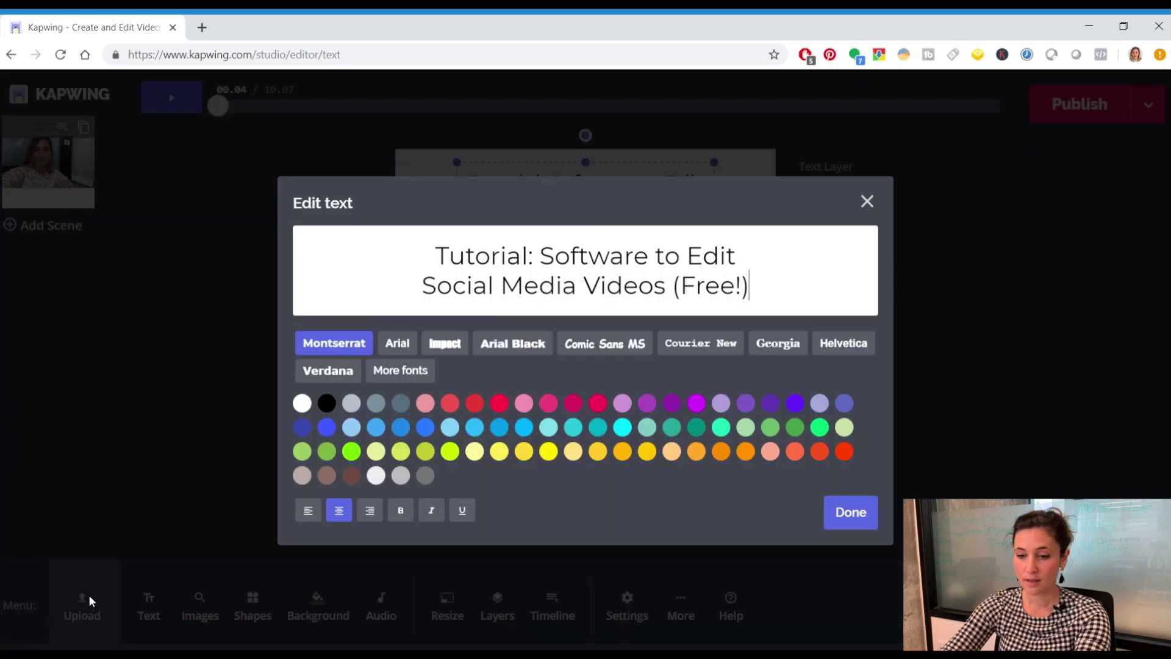
{"action": "left_click", "coordinate": [402, 514]}
{"action": "left_click", "coordinate": [853, 518]}
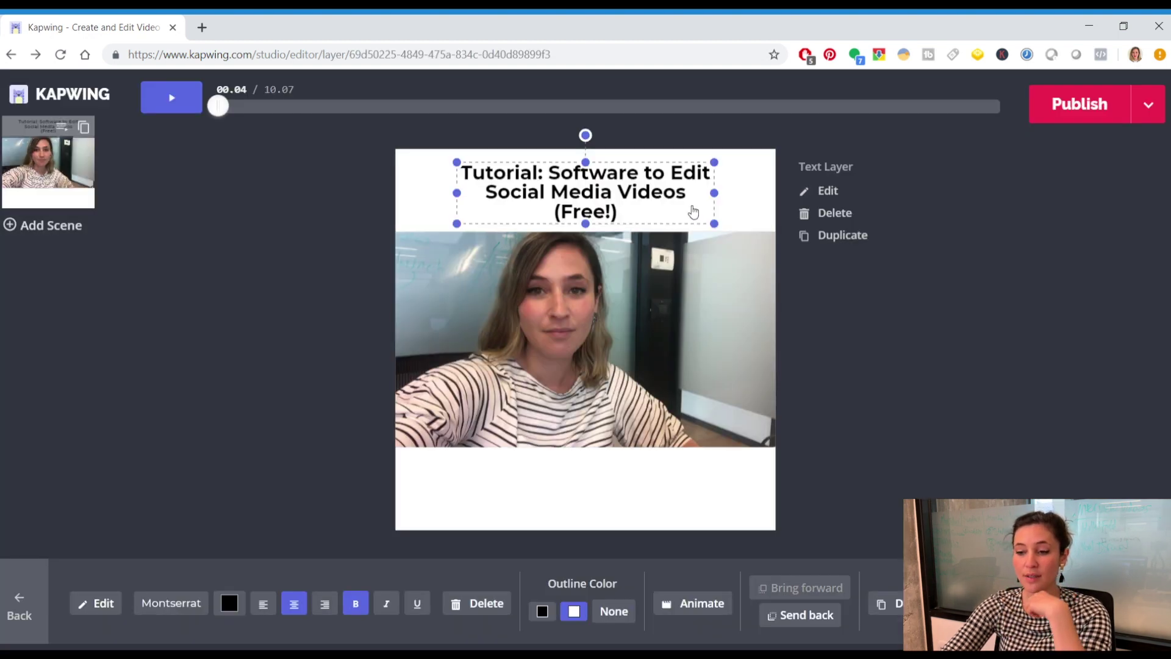
Widen the title box so the bold text fits on two lines and centre it in the upper white band.
{"action": "left_click_drag", "start_coordinate": [693, 211], "coordinate": [738, 201]}
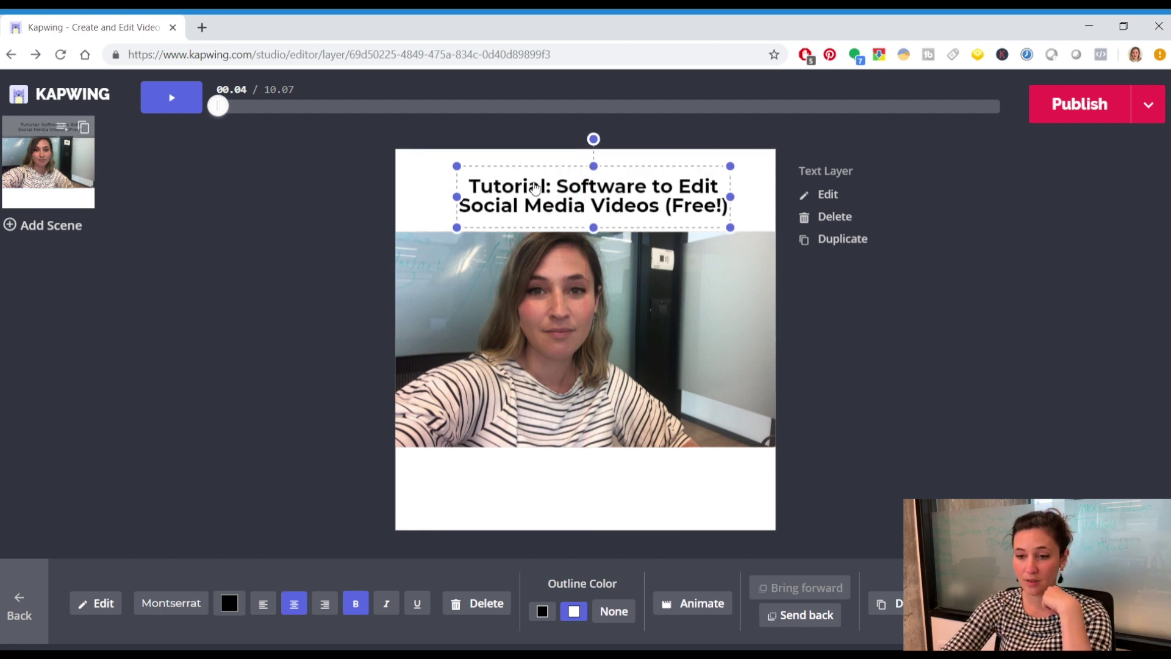
{"action": "left_click_drag", "start_coordinate": [536, 186], "coordinate": [529, 187]}
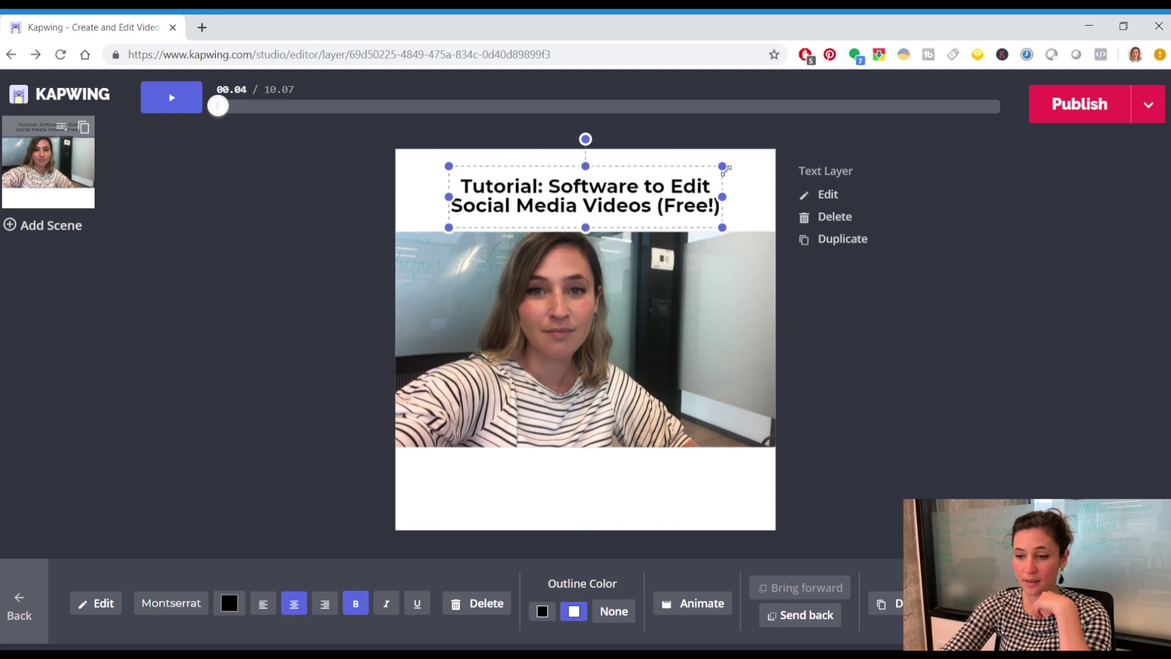
{"action": "left_click_drag", "start_coordinate": [724, 166], "coordinate": [733, 172]}
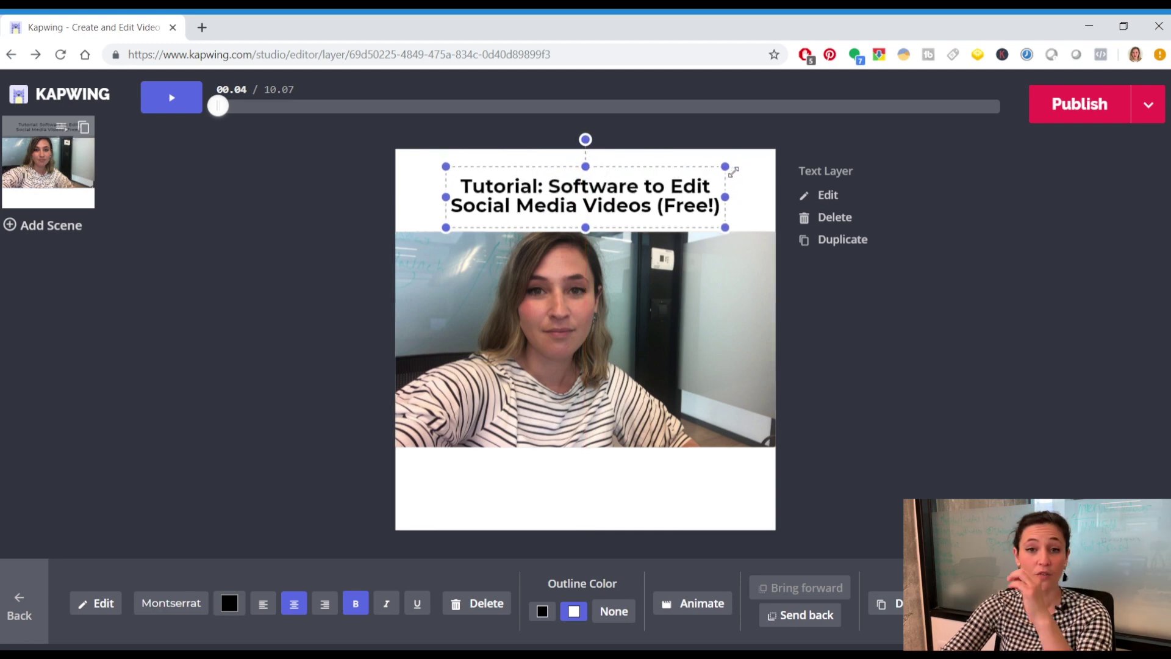
{"action": "left_click", "coordinate": [843, 383]}
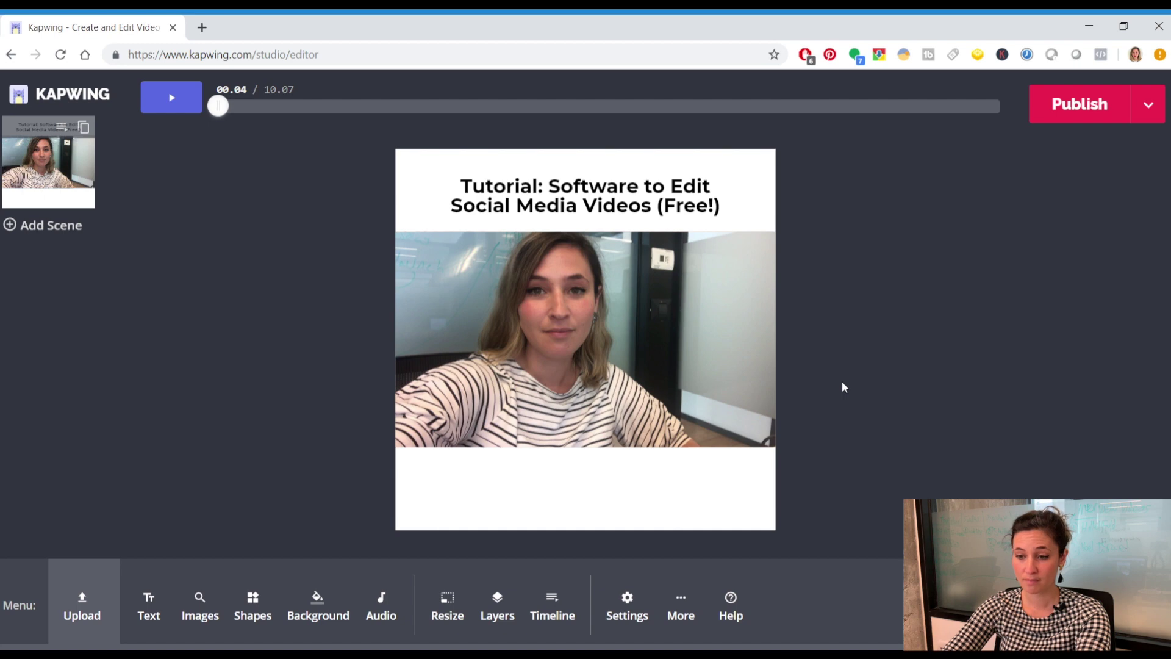
Change the title to "How to Edit Social Media Videos (for Free!)" and centre it above the video.
{"action": "left_click", "coordinate": [607, 180]}
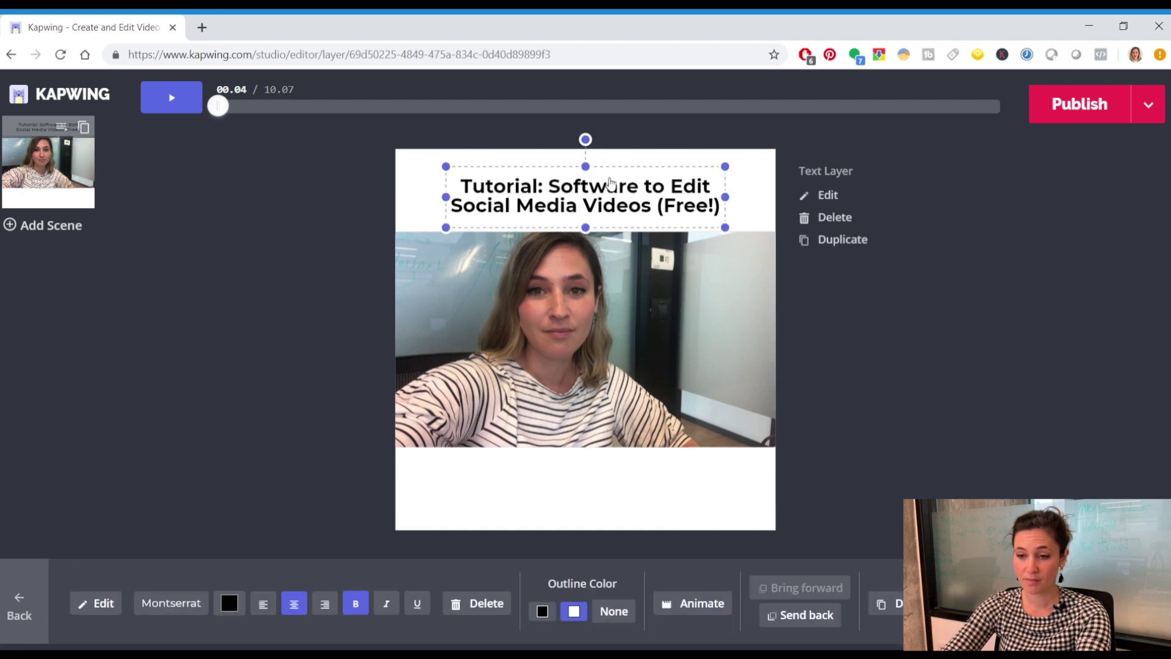
{"action": "double_click", "coordinate": [576, 210]}
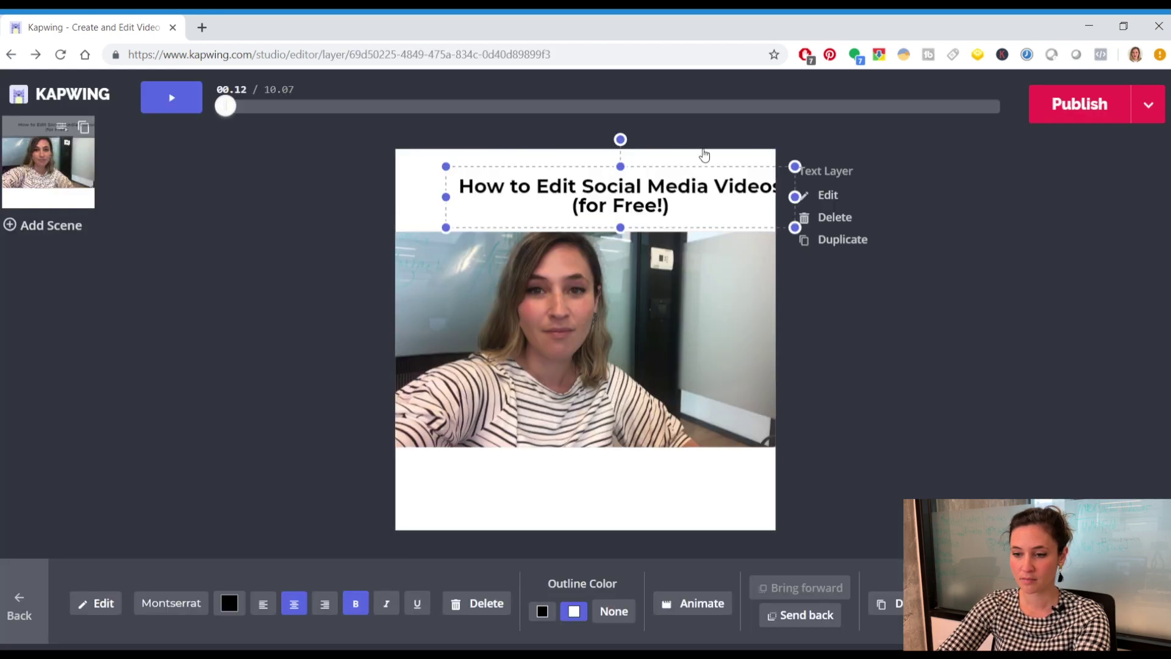
{"action": "left_click_drag", "start_coordinate": [696, 179], "coordinate": [668, 182]}
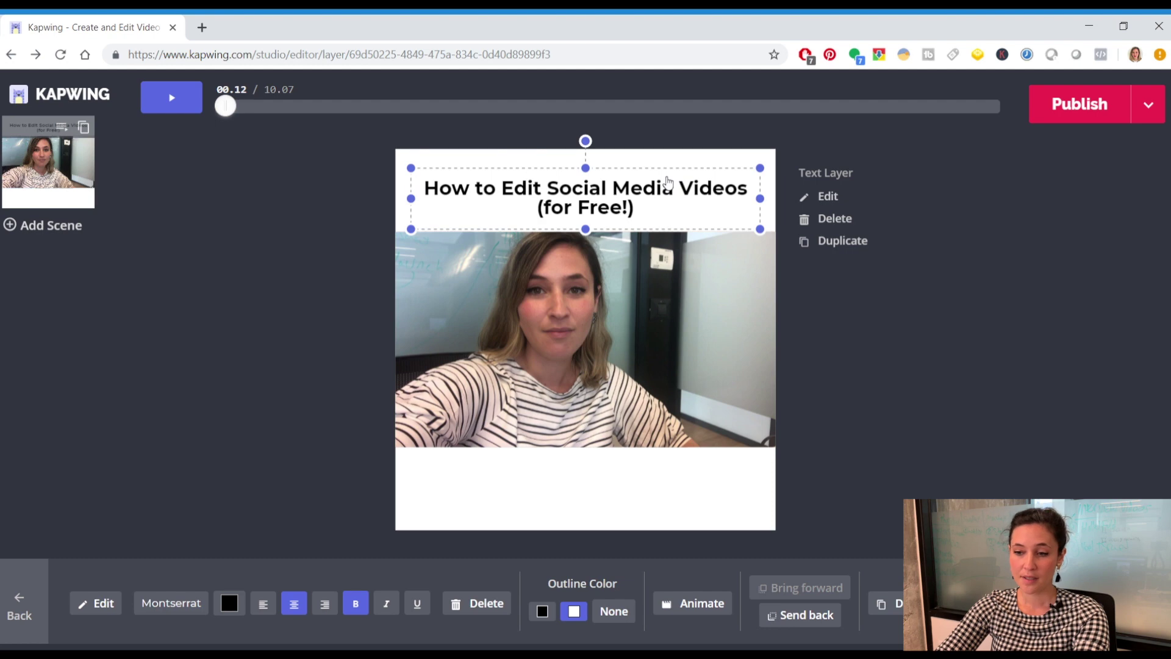
{"action": "left_click", "coordinate": [827, 430]}
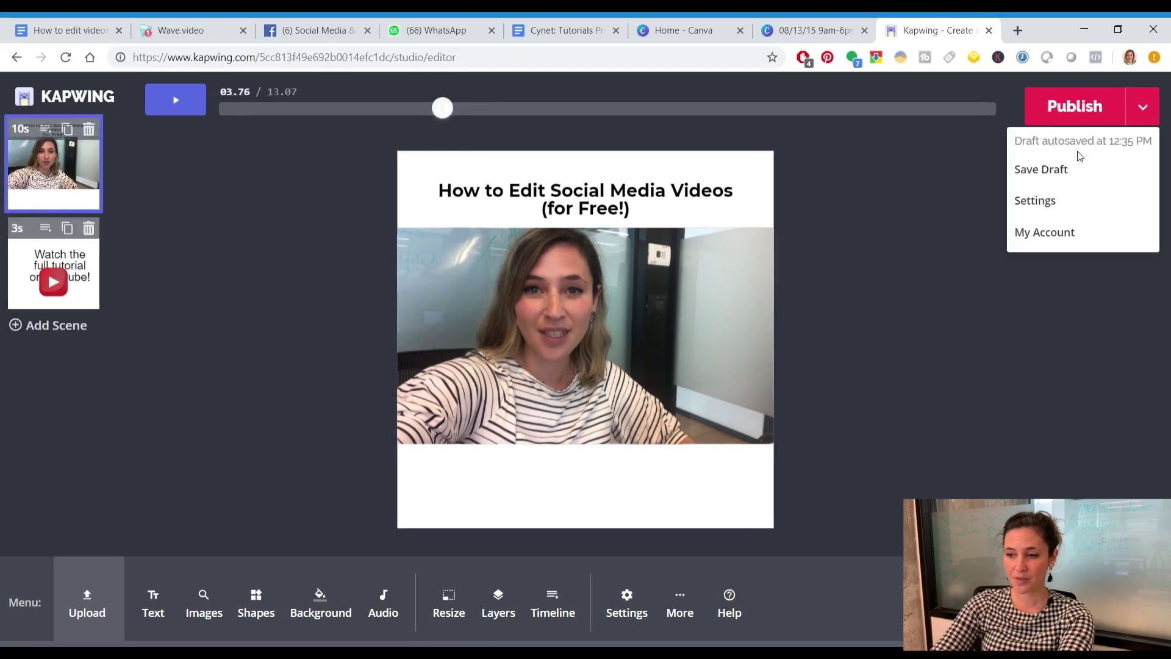
Save the project as a draft.
{"action": "left_click", "coordinate": [1065, 169]}
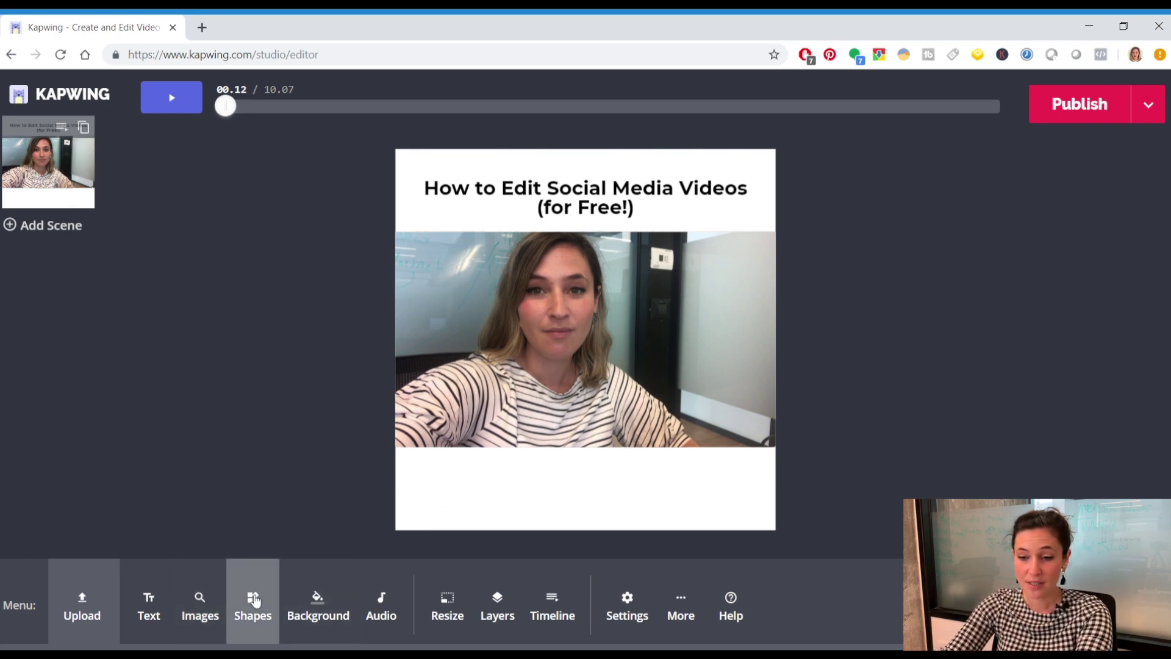
Add the red play-button image from an image search for "video" and shrink it onto the video beside the woman's head.
{"action": "left_click", "coordinate": [213, 600]}
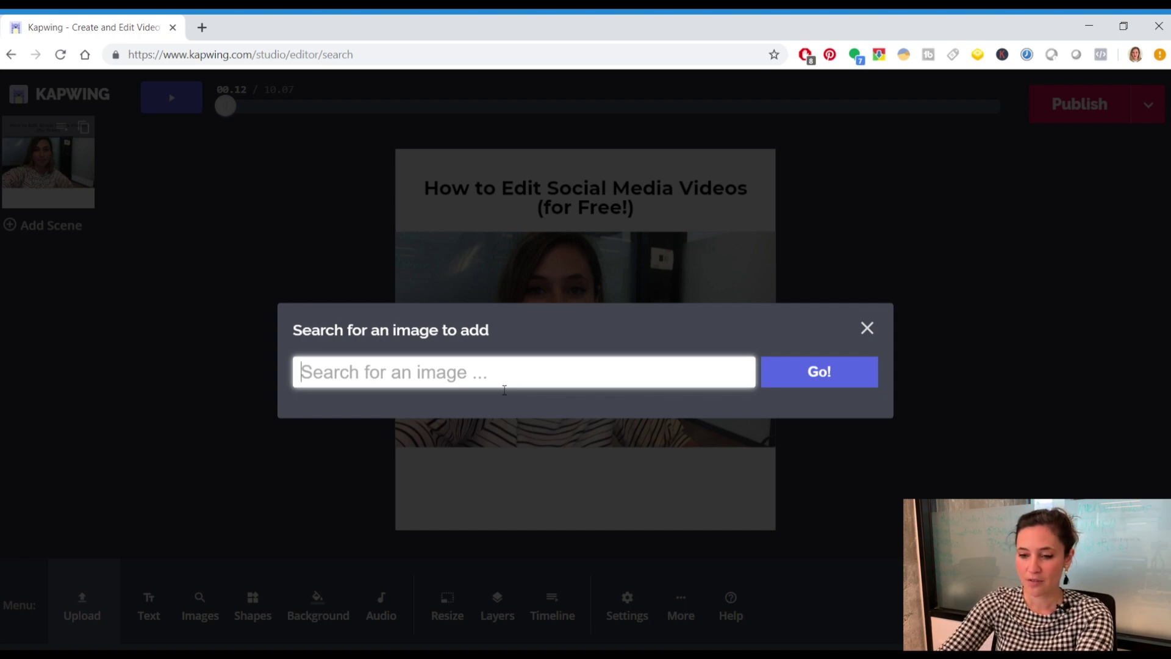
{"action": "type", "text": "video"}
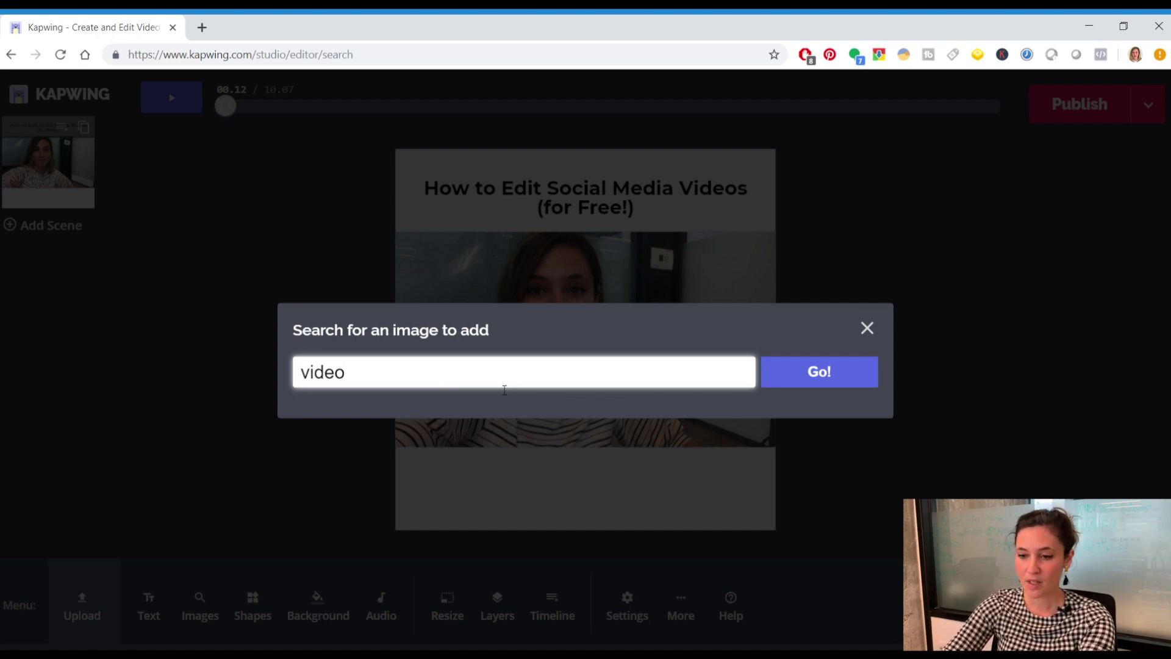
{"action": "key", "text": "Return"}
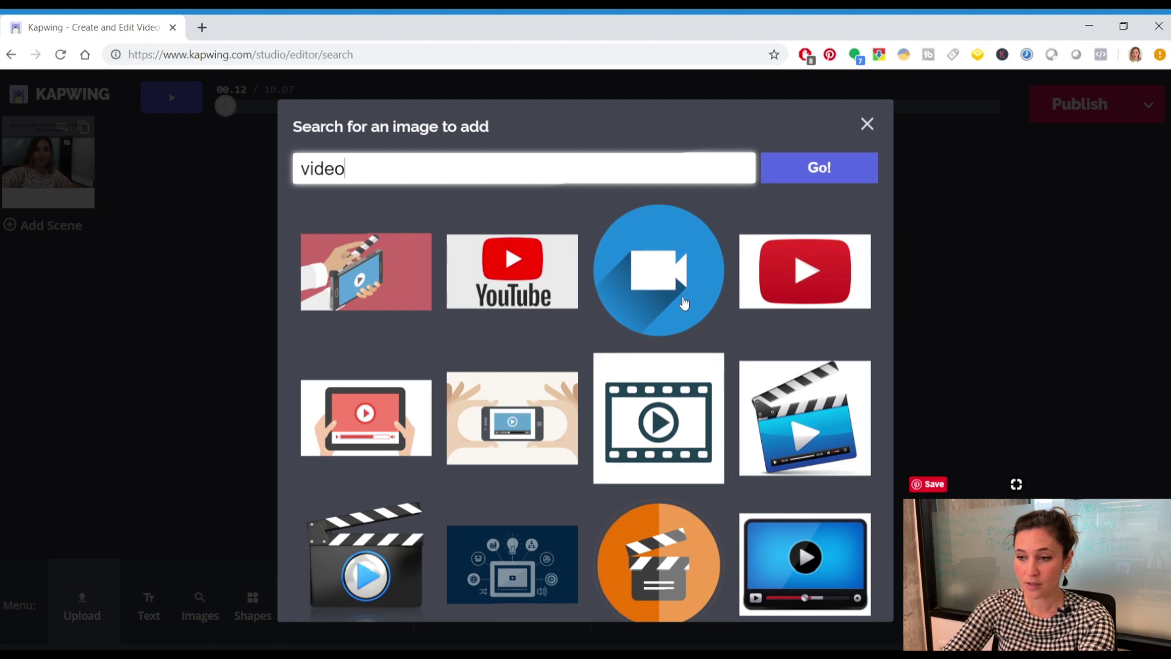
{"action": "left_click", "coordinate": [817, 280]}
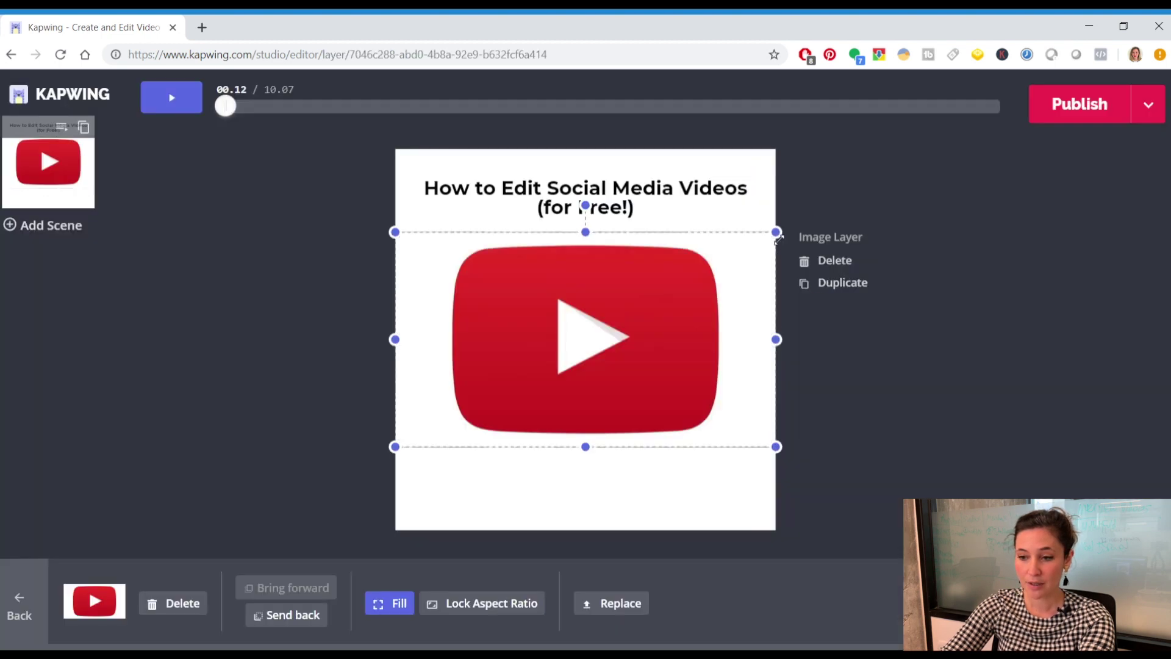
{"action": "left_click_drag", "start_coordinate": [777, 238], "coordinate": [713, 314]}
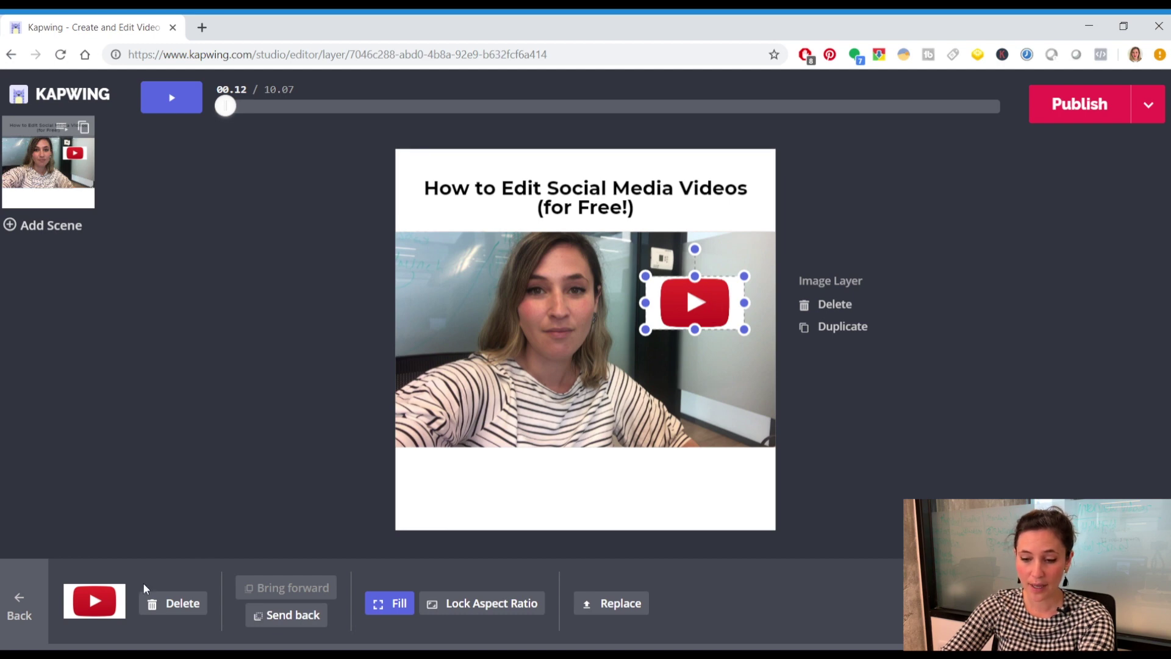
{"action": "left_click", "coordinate": [17, 608]}
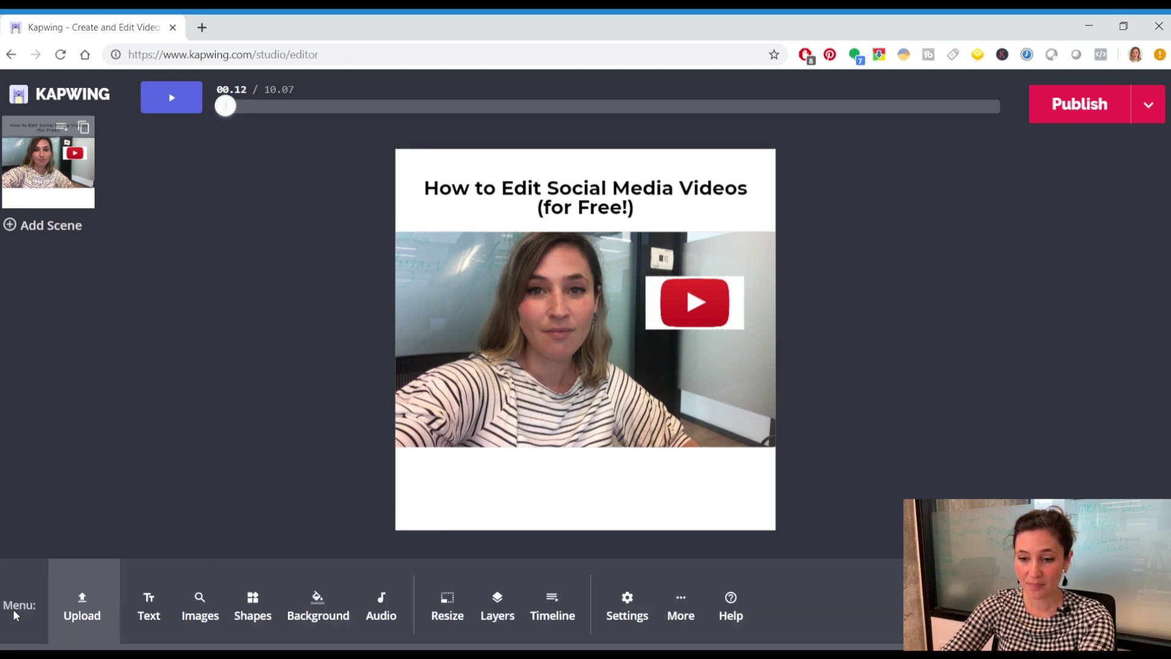
Delay the play-button image's start to about a fifth of the way through the video, preview the timing and return to the editor.
{"action": "left_click", "coordinate": [568, 621]}
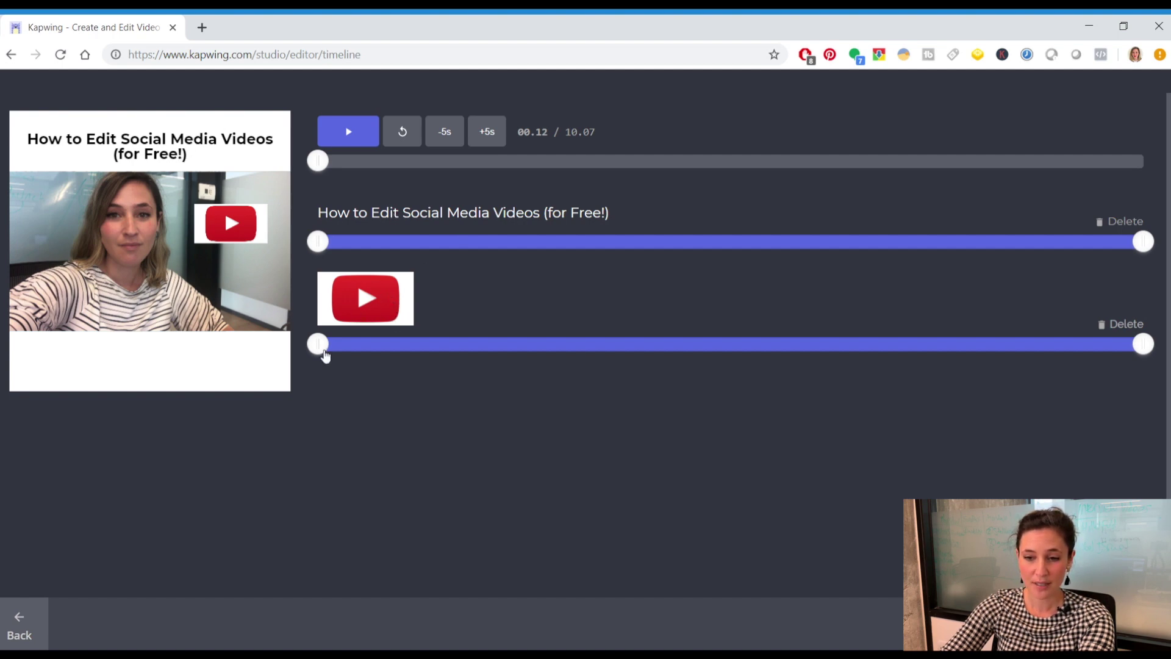
{"action": "left_click_drag", "start_coordinate": [322, 348], "coordinate": [483, 345]}
{"action": "left_click", "coordinate": [494, 162]}
{"action": "left_click", "coordinate": [348, 141]}
{"action": "left_click", "coordinate": [334, 140]}
{"action": "left_click", "coordinate": [22, 636]}
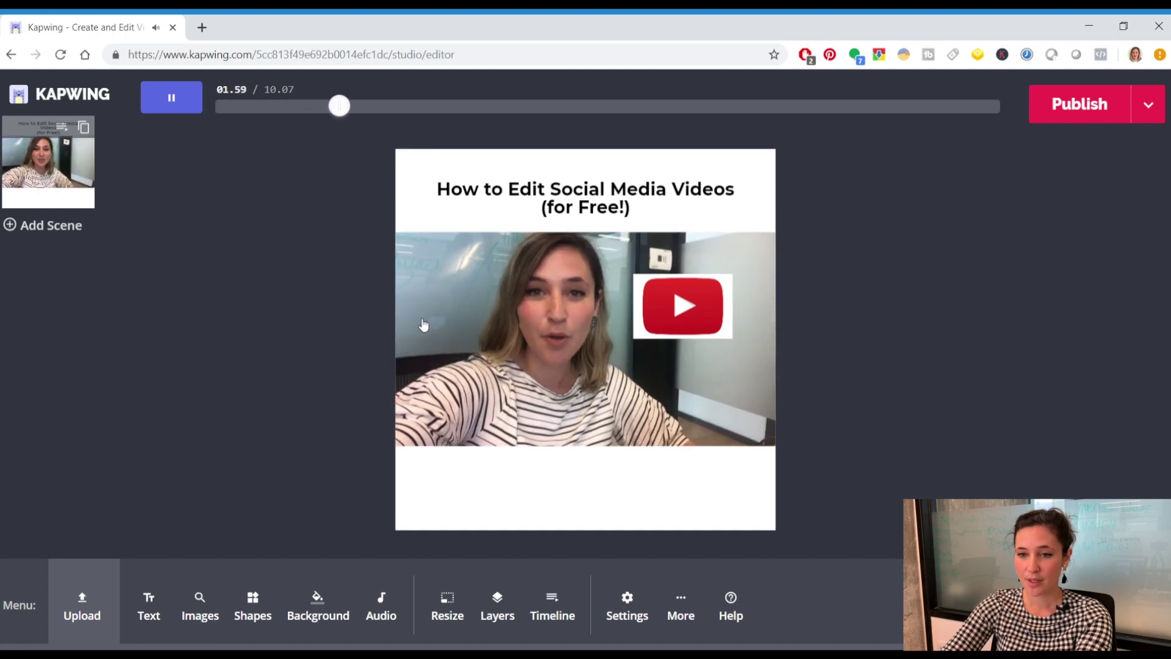
Preview the play-button image's timing up to a little past the middle of the video and save the project as a draft.
{"action": "left_click", "coordinate": [189, 99]}
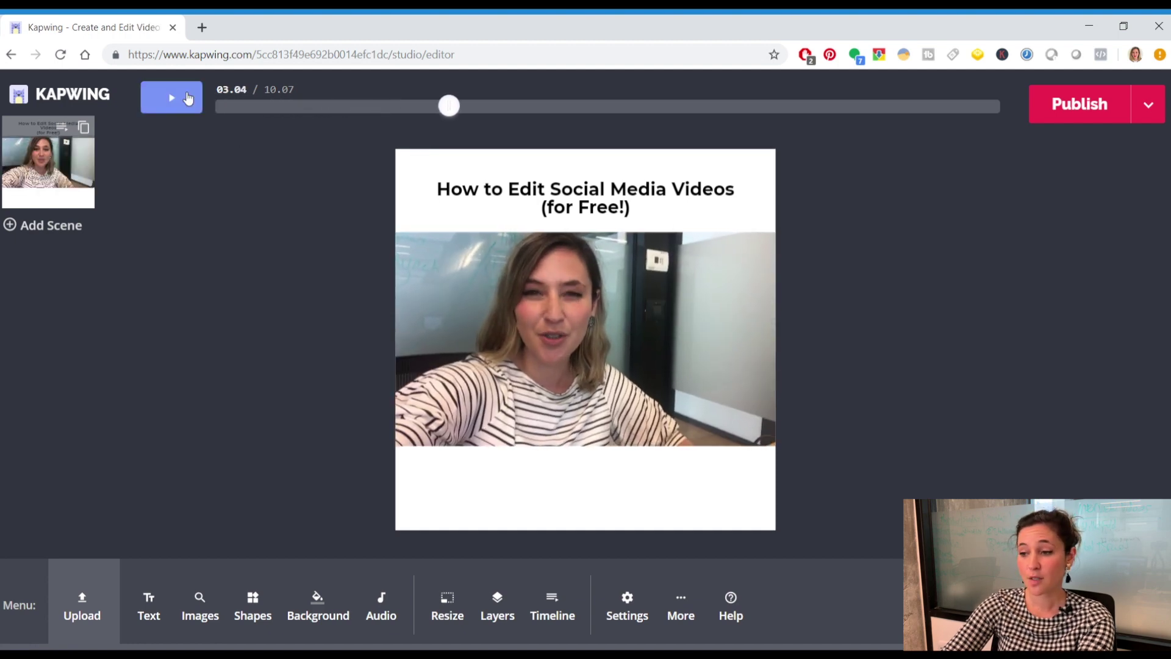
{"action": "left_click", "coordinate": [189, 99]}
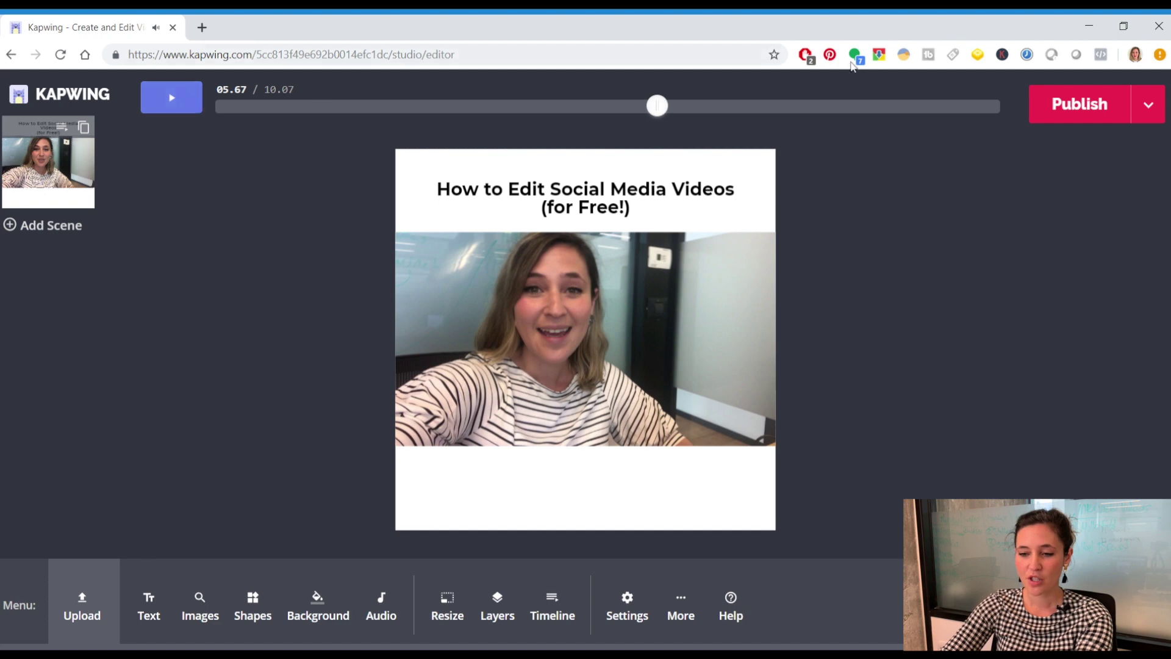
{"action": "left_click", "coordinate": [1159, 119]}
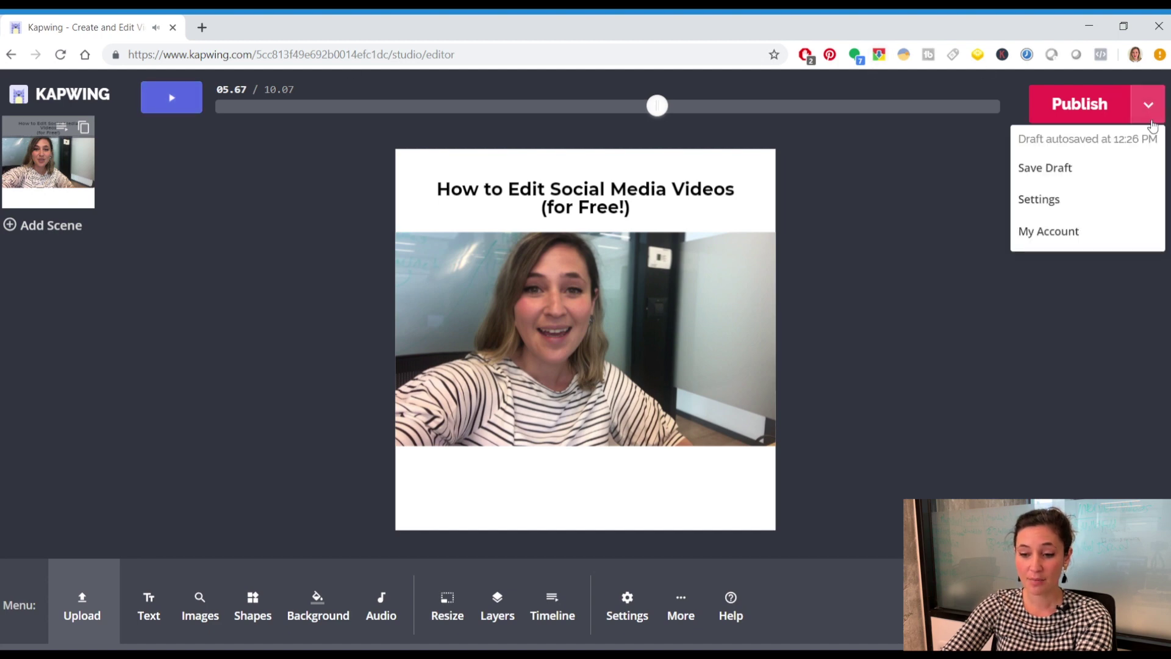
{"action": "left_click", "coordinate": [1073, 172]}
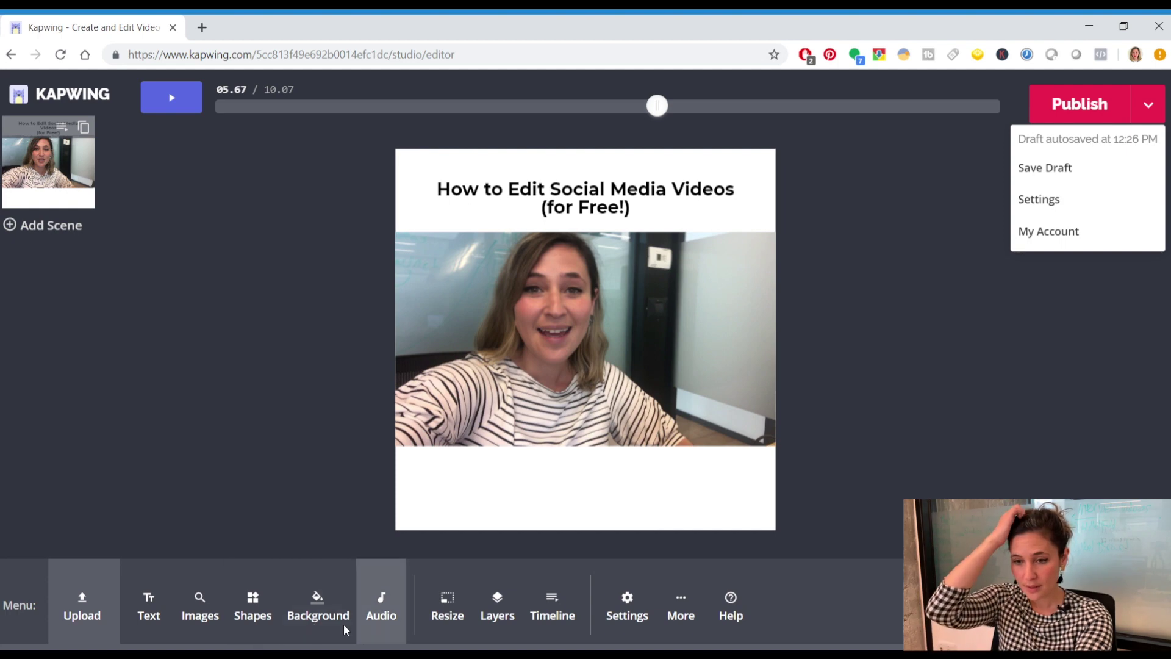
Add the white-on-blue "f" logo from an image search for "facebook" and shrink it onto the video beside the woman's head.
{"action": "left_click", "coordinate": [214, 613]}
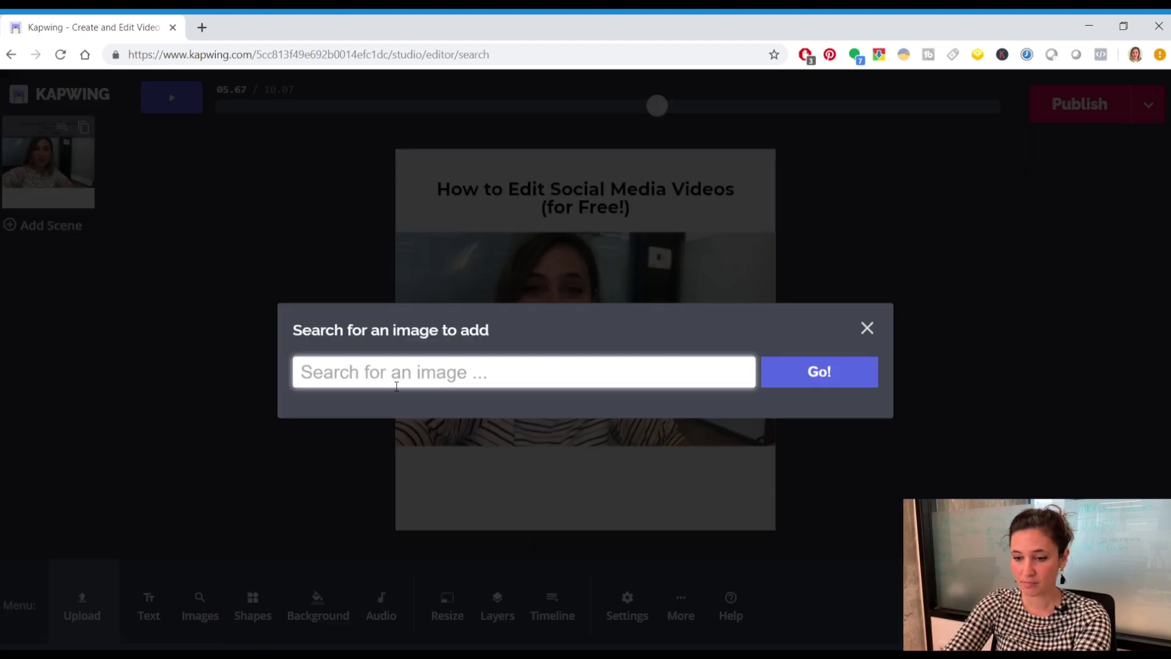
{"action": "type", "text": "facebook"}
{"action": "key", "text": "Return"}
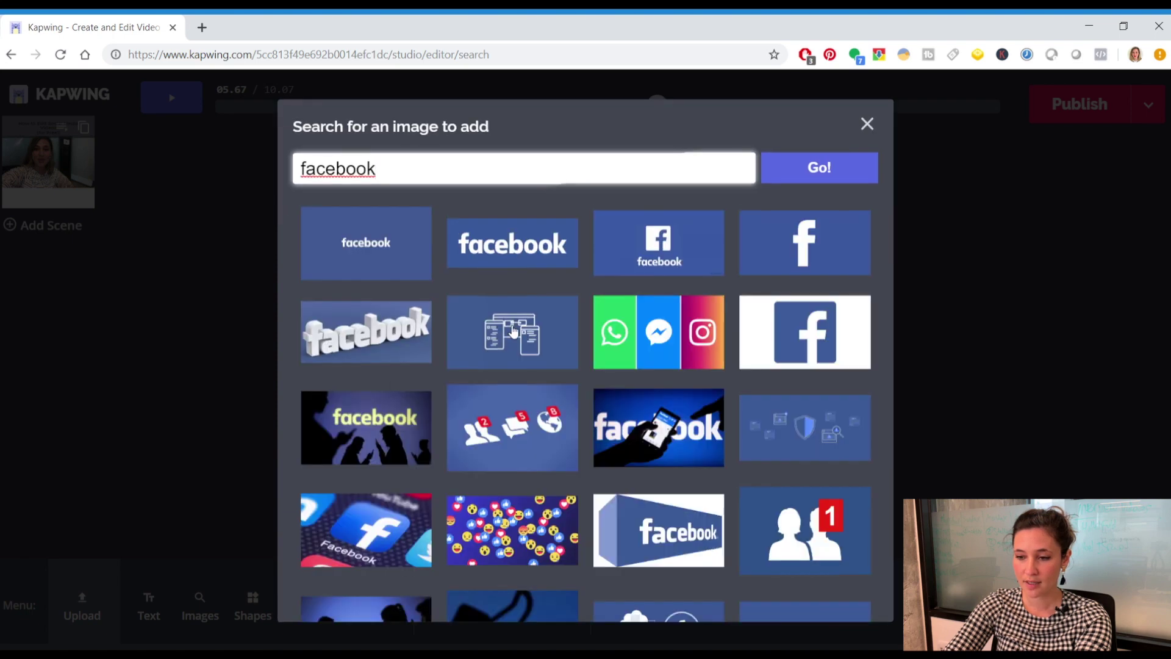
{"action": "left_click", "coordinate": [805, 248]}
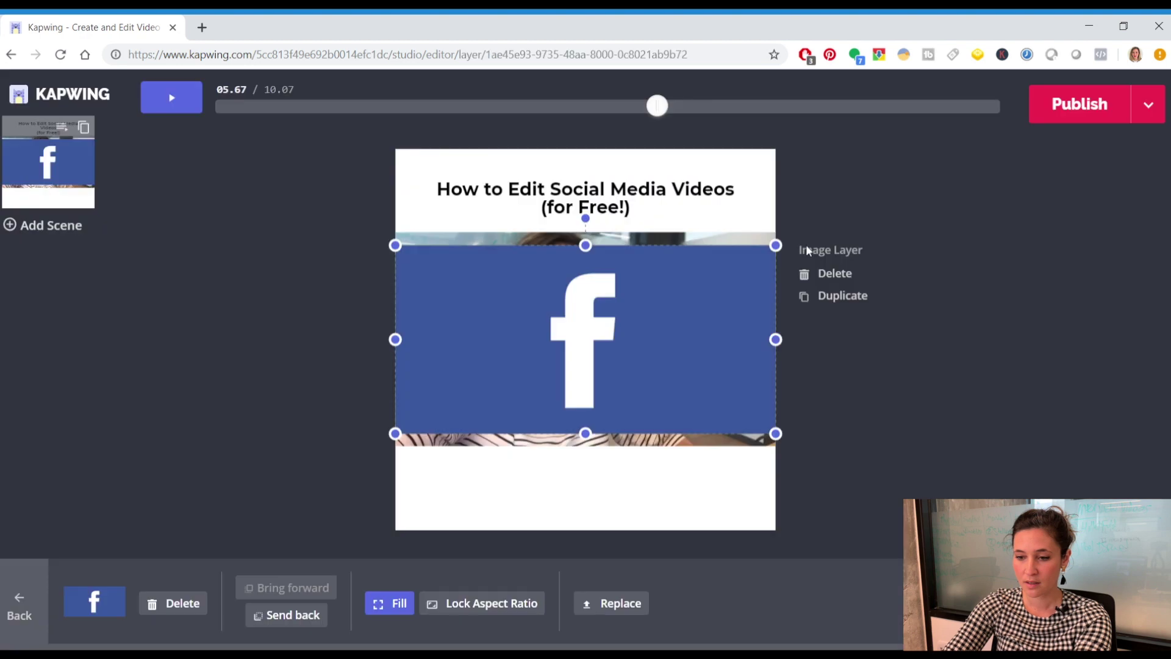
{"action": "left_click_drag", "start_coordinate": [776, 246], "coordinate": [676, 284]}
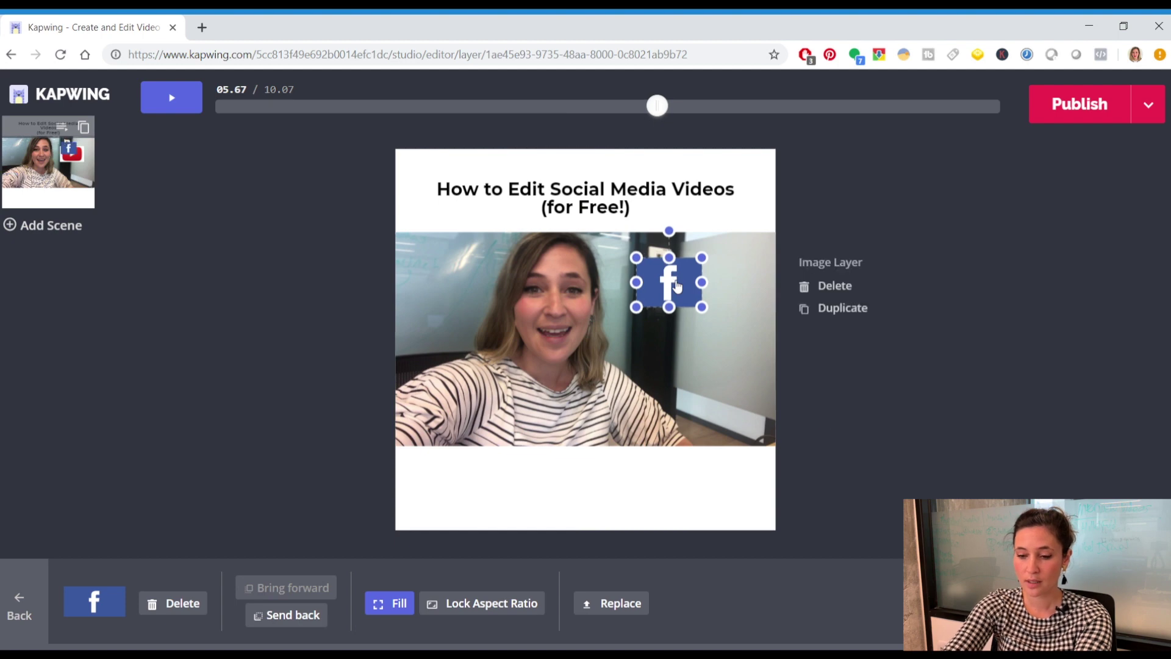
{"action": "left_click", "coordinate": [25, 606]}
Add the round LinkedIn logo from an image search for "linkedin", lock its aspect ratio and shrink it over the woman's shoulder beside the door.
{"action": "left_click", "coordinate": [211, 611]}
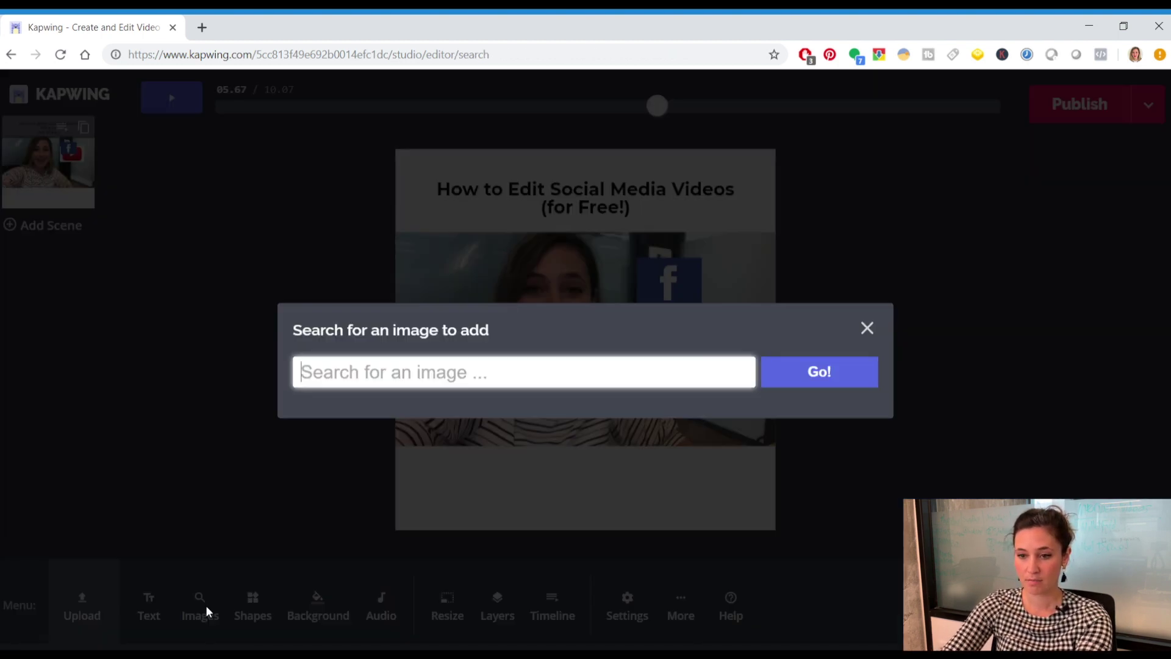
{"action": "type", "text": "linkedin"}
{"action": "key", "text": "Return"}
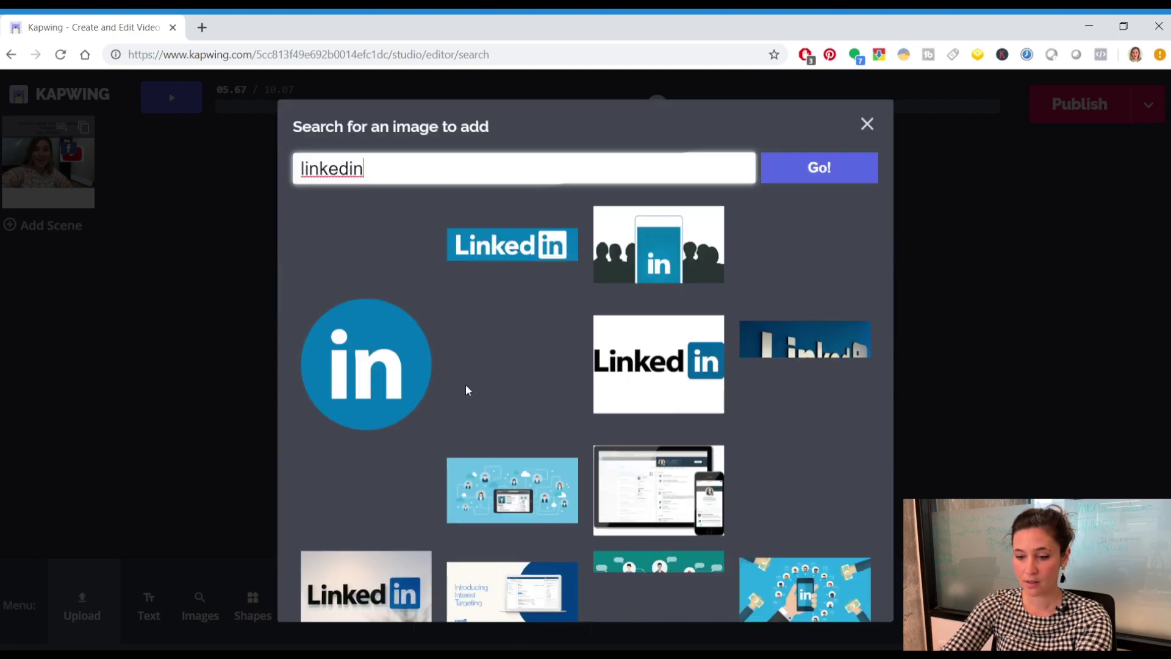
{"action": "left_click", "coordinate": [418, 379]}
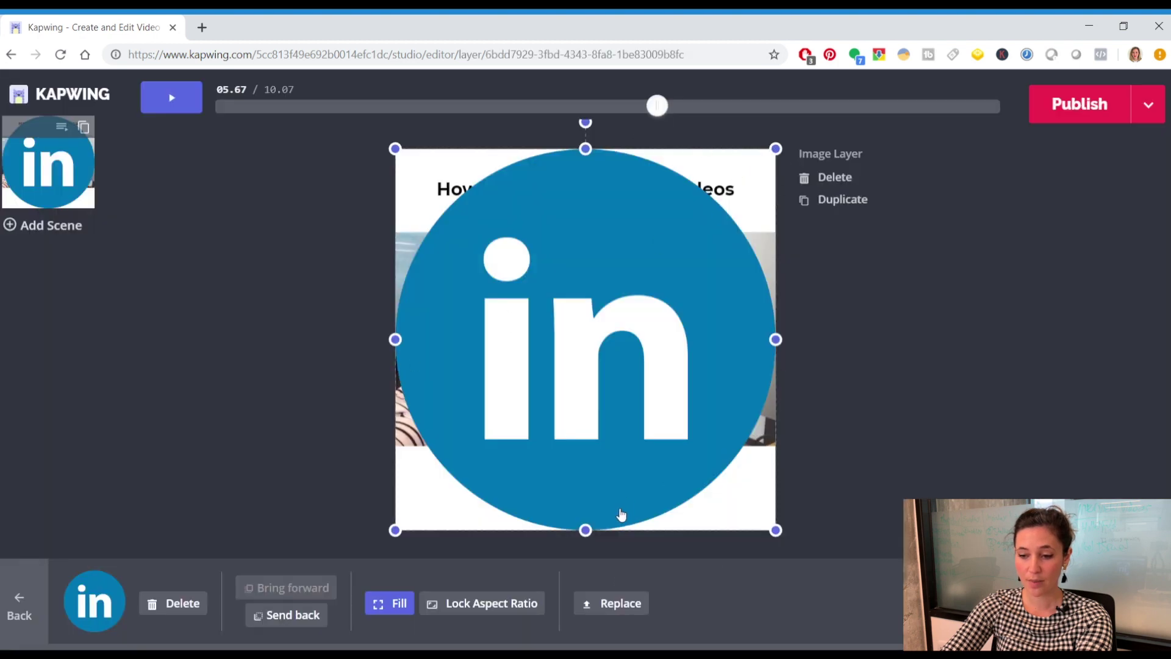
{"action": "left_click", "coordinate": [478, 614]}
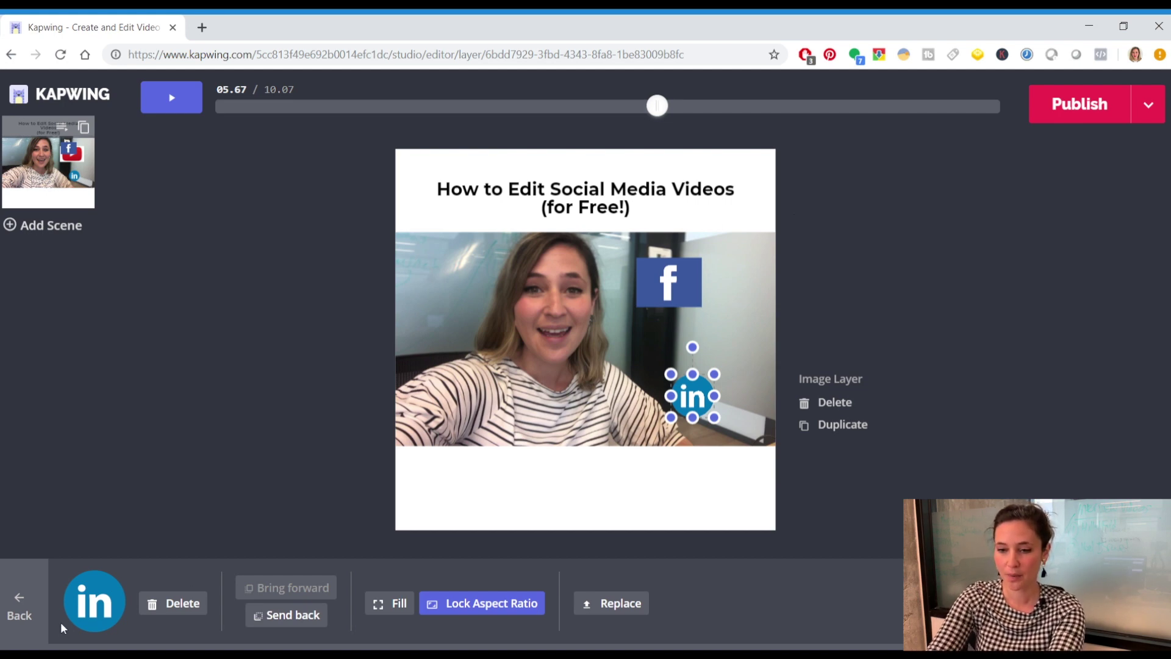
{"action": "left_click", "coordinate": [19, 619]}
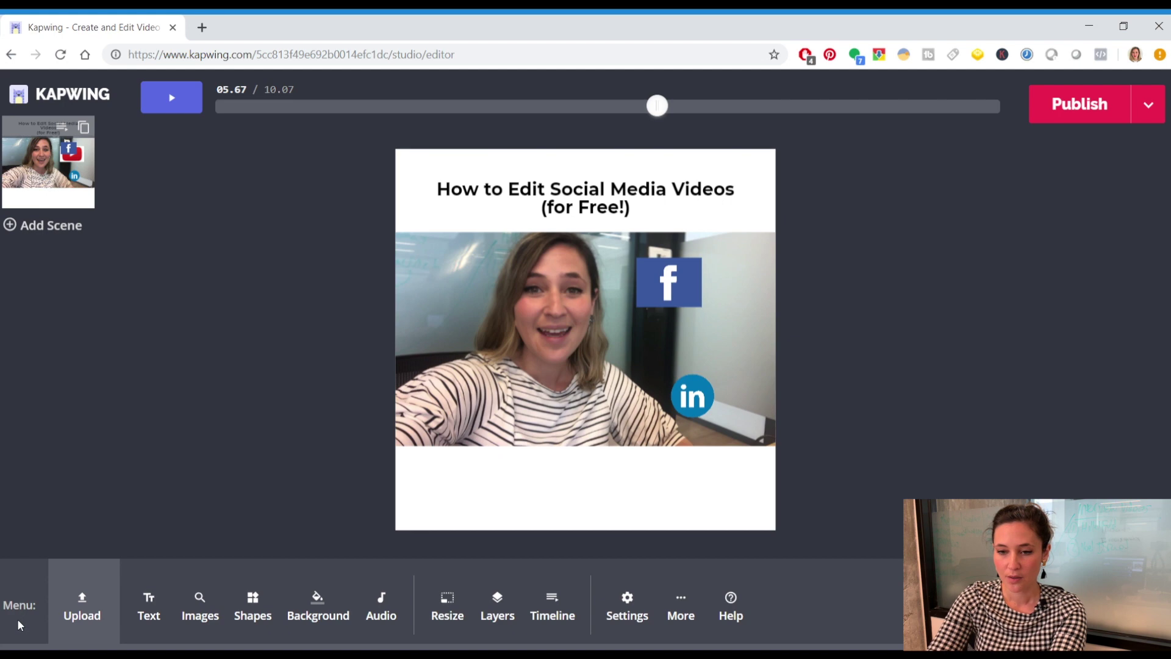
Limit the Facebook logo's display time to run from 3.93 s to just past the middle of the video.
{"action": "left_click", "coordinate": [554, 607]}
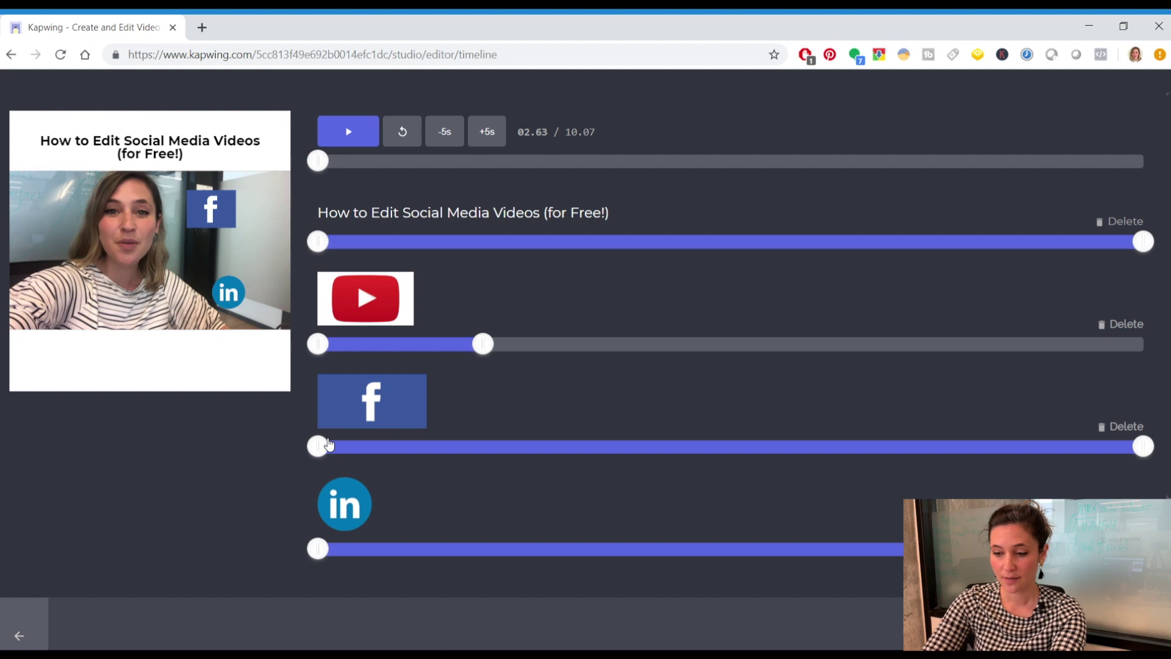
{"action": "left_click_drag", "start_coordinate": [330, 443], "coordinate": [646, 446]}
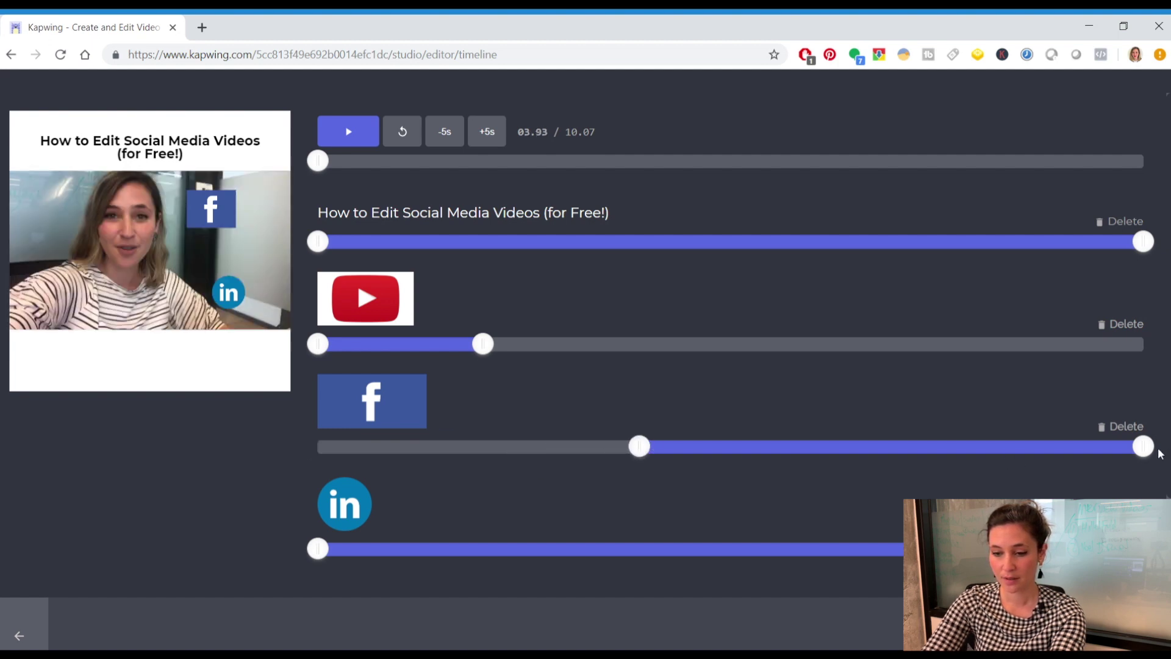
{"action": "left_click_drag", "start_coordinate": [1144, 448], "coordinate": [760, 445]}
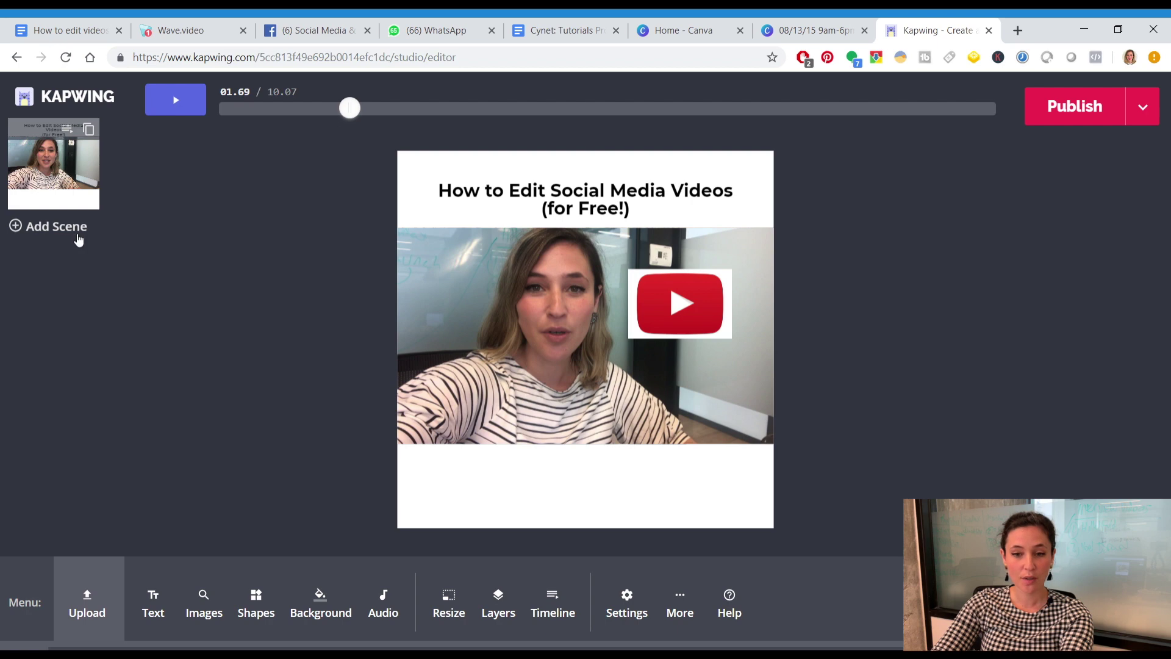
Add a blank second scene after the video and insert a text layer in Arial.
{"action": "left_click", "coordinate": [70, 233]}
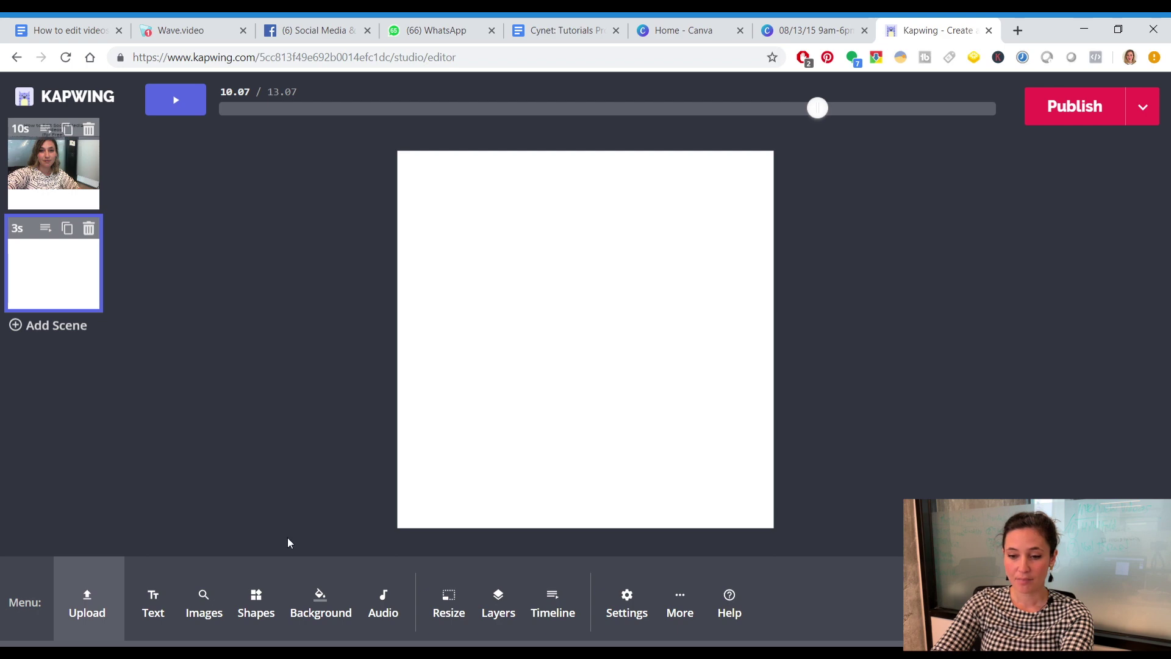
{"action": "left_click", "coordinate": [154, 605]}
{"action": "double_click", "coordinate": [567, 331]}
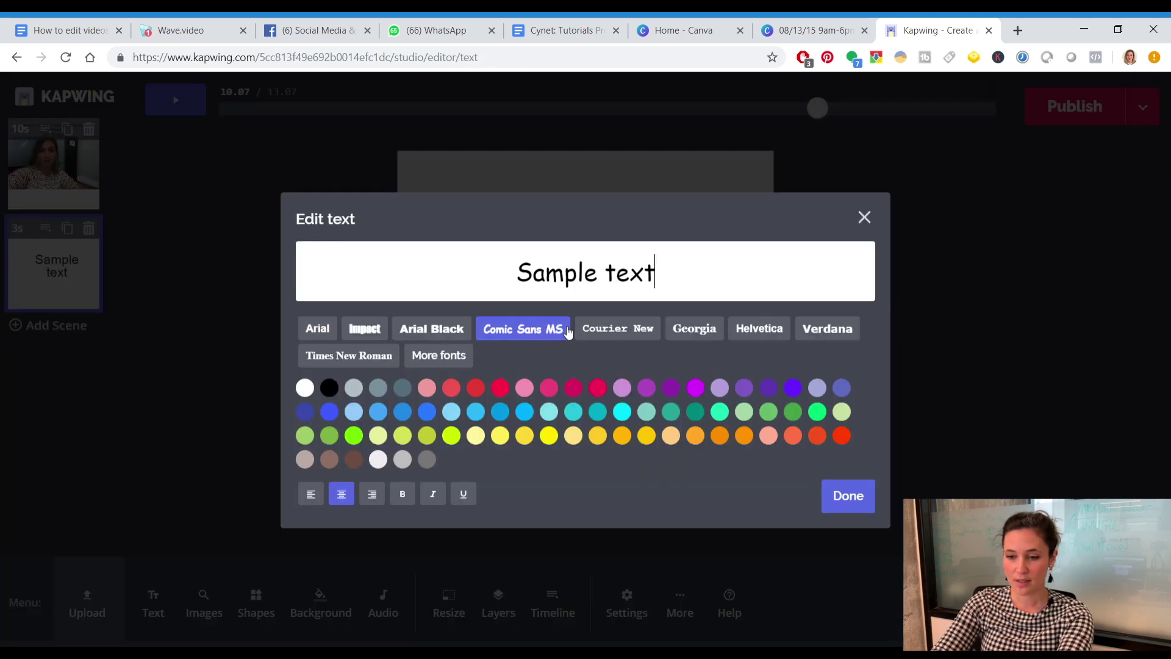
{"action": "left_click", "coordinate": [316, 332]}
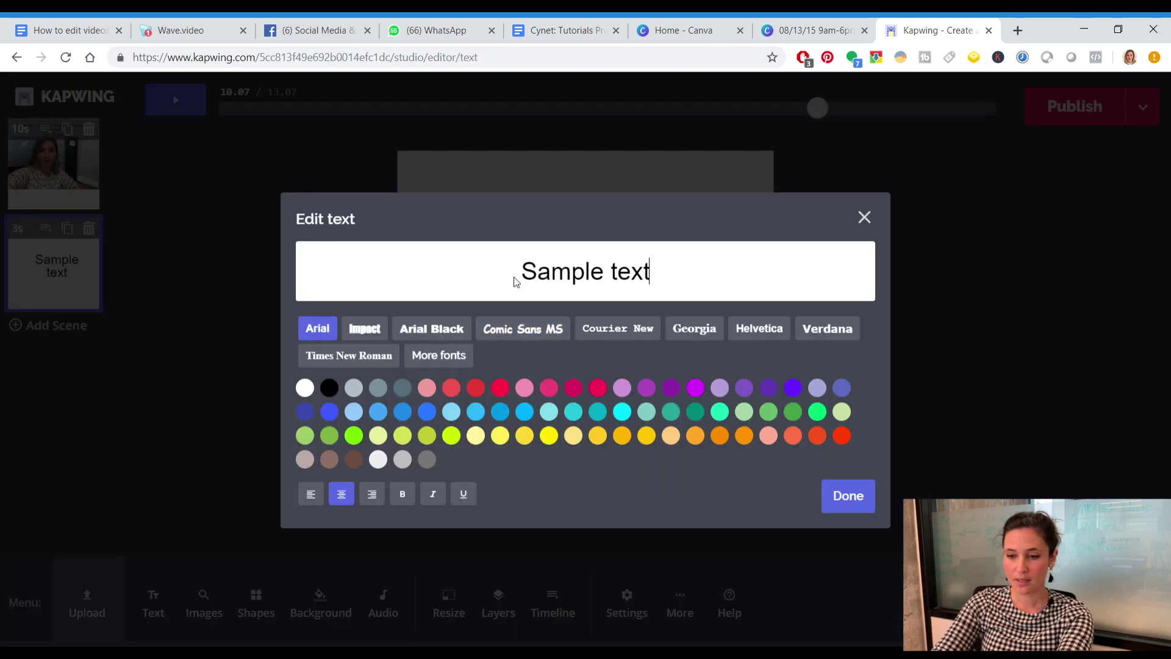
Replace the second scene's sample text with "Watch the full tutorial on Youtube!".
{"action": "double_click", "coordinate": [579, 276]}
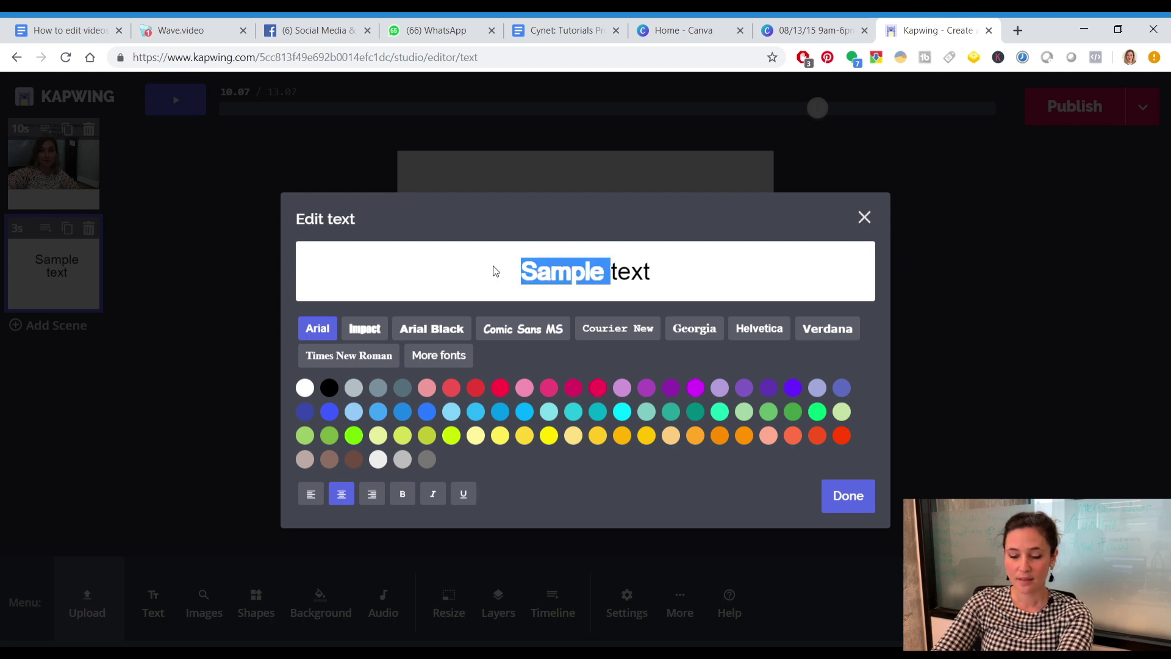
{"action": "key", "text": "ctrl+a"}
{"action": "type", "text": "A"}
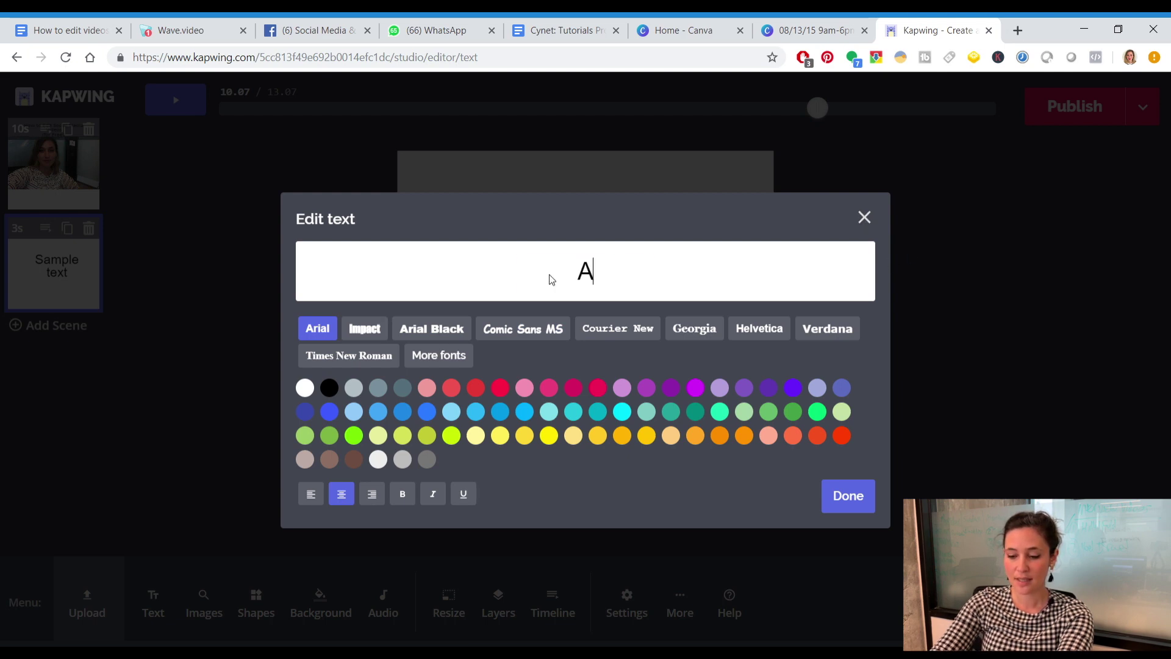
{"action": "key", "text": "BackSpace"}
{"action": "type", "text": "Watch full tut"}
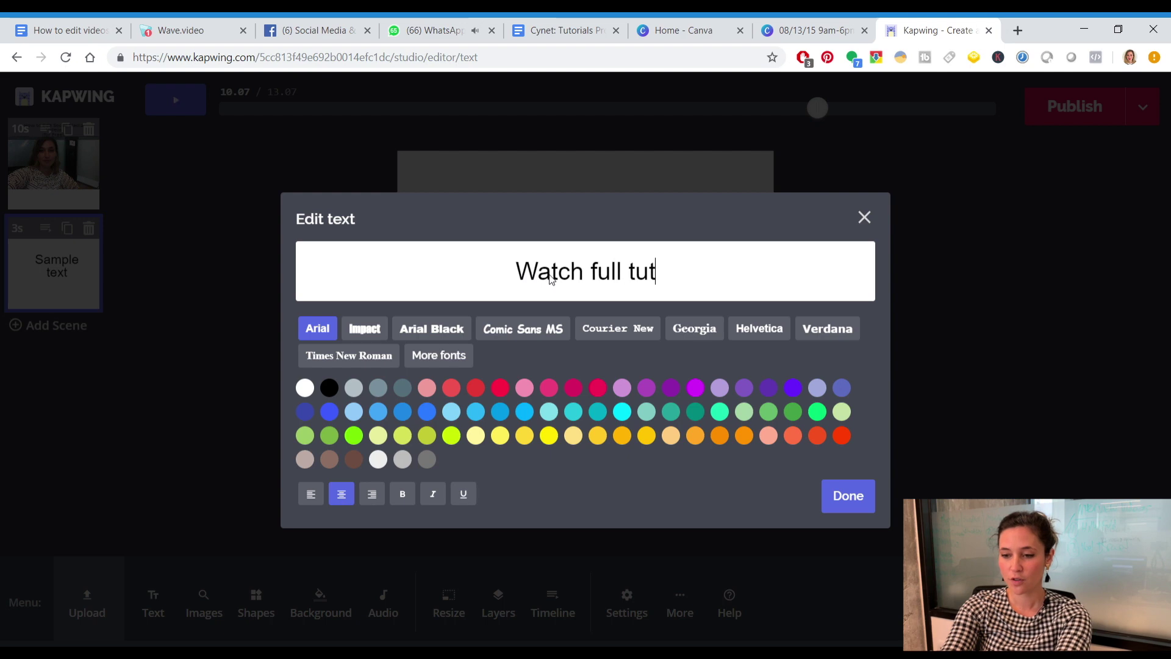
{"action": "type", "text": "orial on Youtu"}
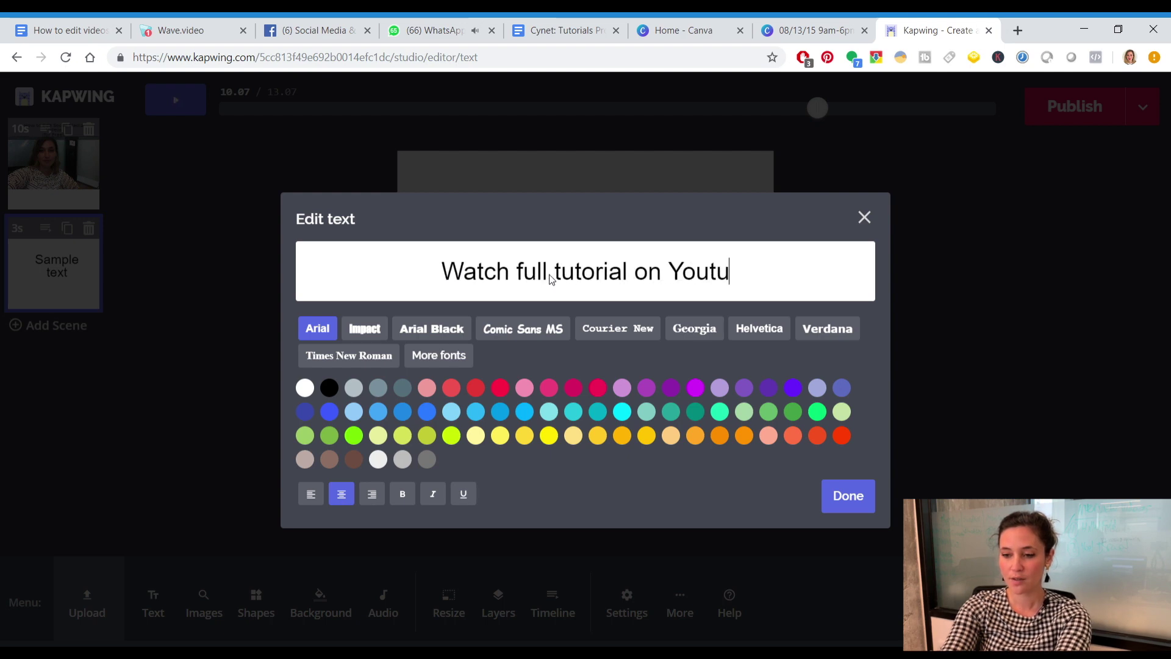
{"action": "type", "text": "be!the"}
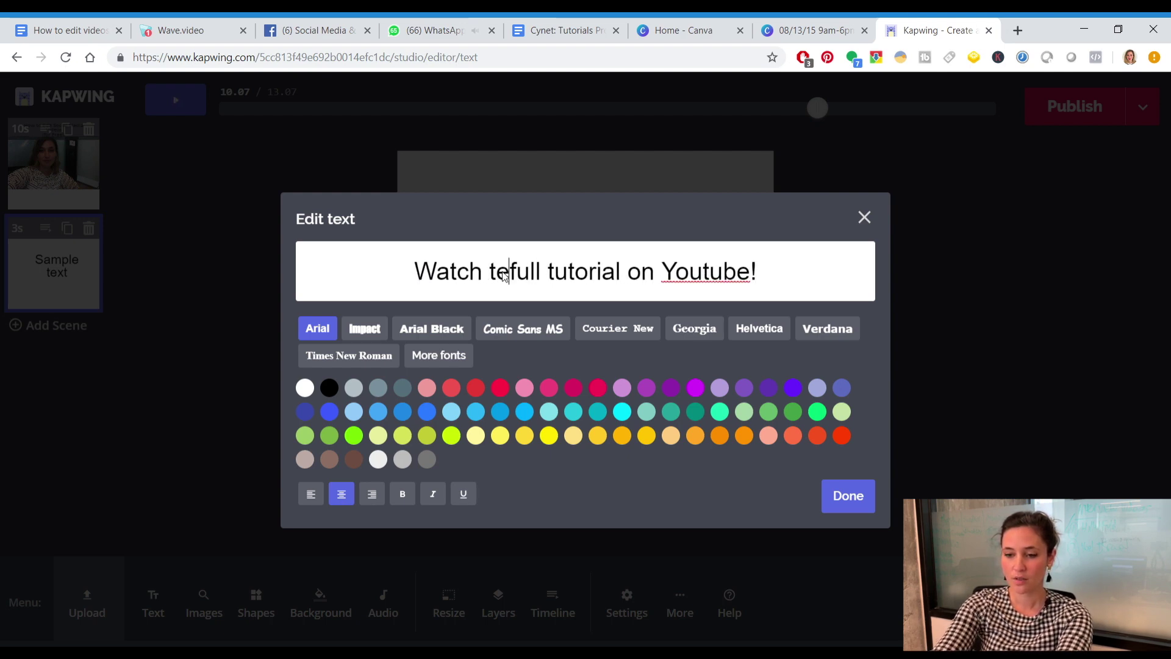
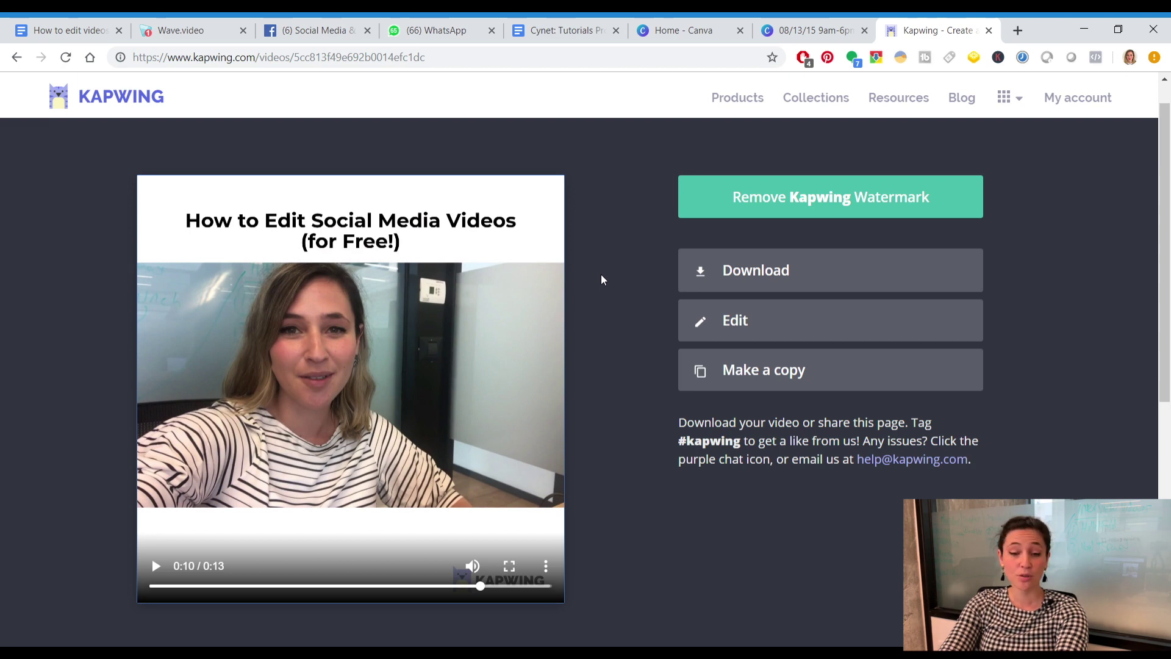
Download the published video and open Kapwing's Add Subtitles to Video tool in a new browser tab.
{"action": "left_click", "coordinate": [744, 275]}
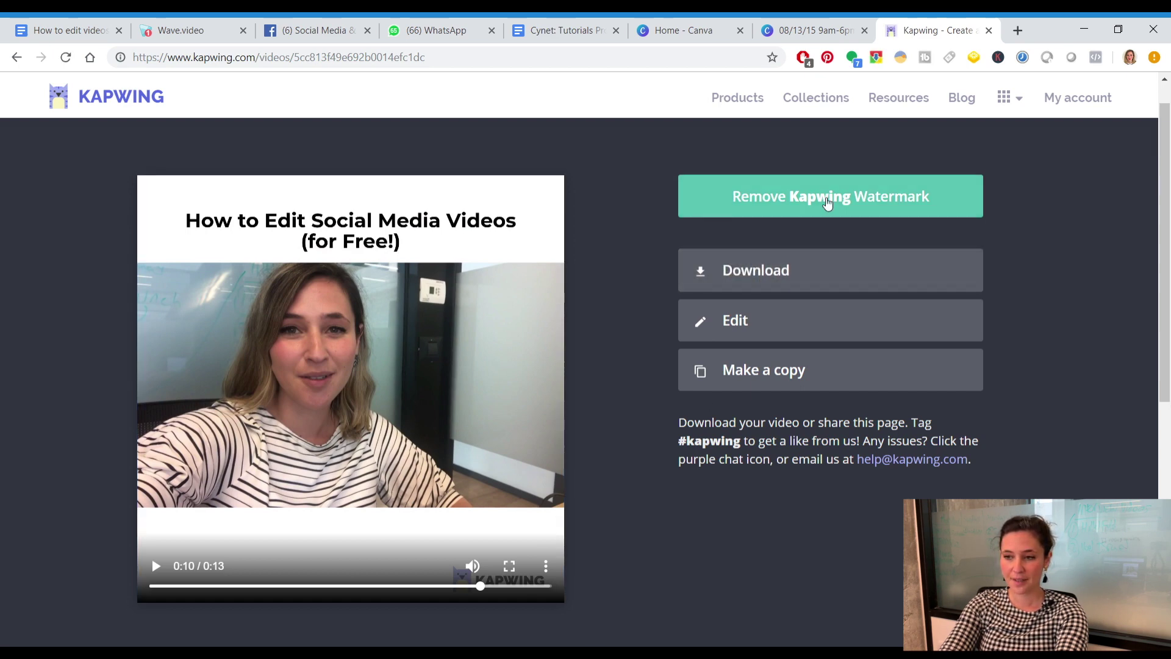
{"action": "left_click", "coordinate": [1017, 31]}
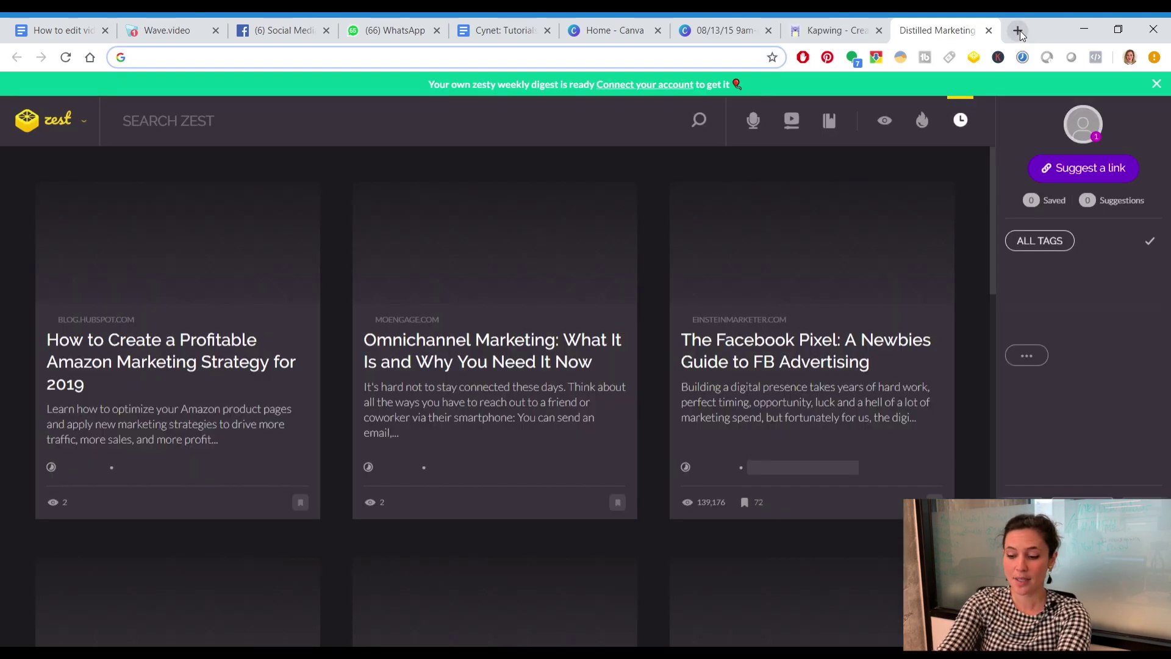
{"action": "type", "text": "kap"}
{"action": "key", "text": "Return"}
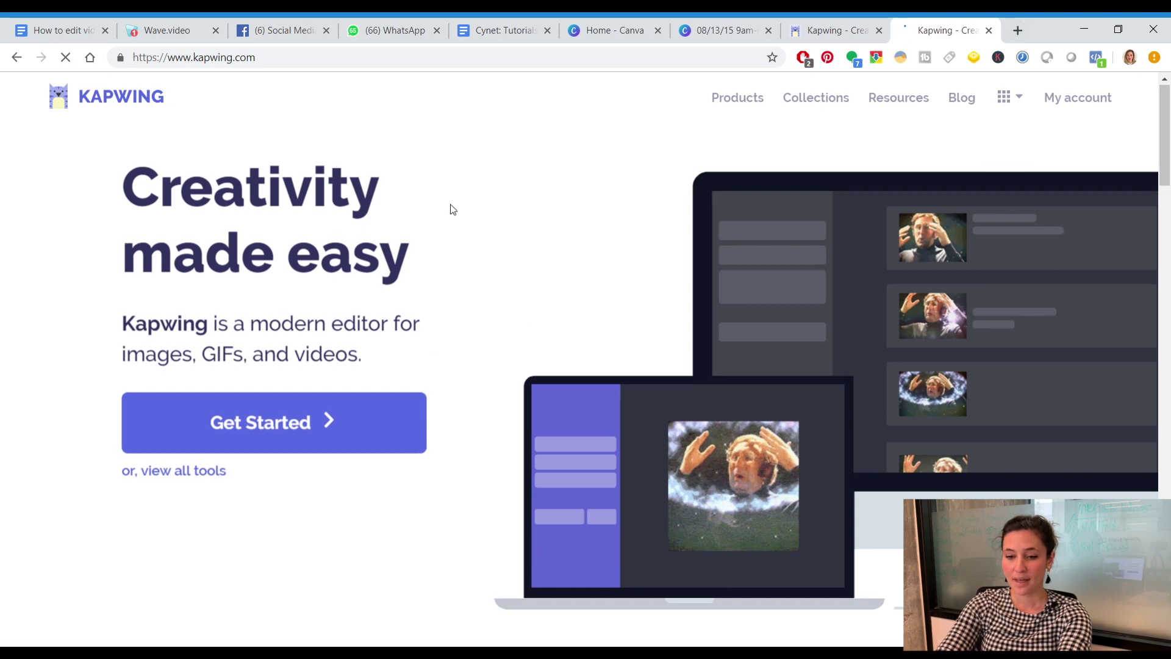
{"action": "scroll", "coordinate": [452, 209], "scroll_direction": "down", "scroll_amount": 10}
{"action": "scroll", "coordinate": [451, 209], "scroll_direction": "up", "scroll_amount": 4}
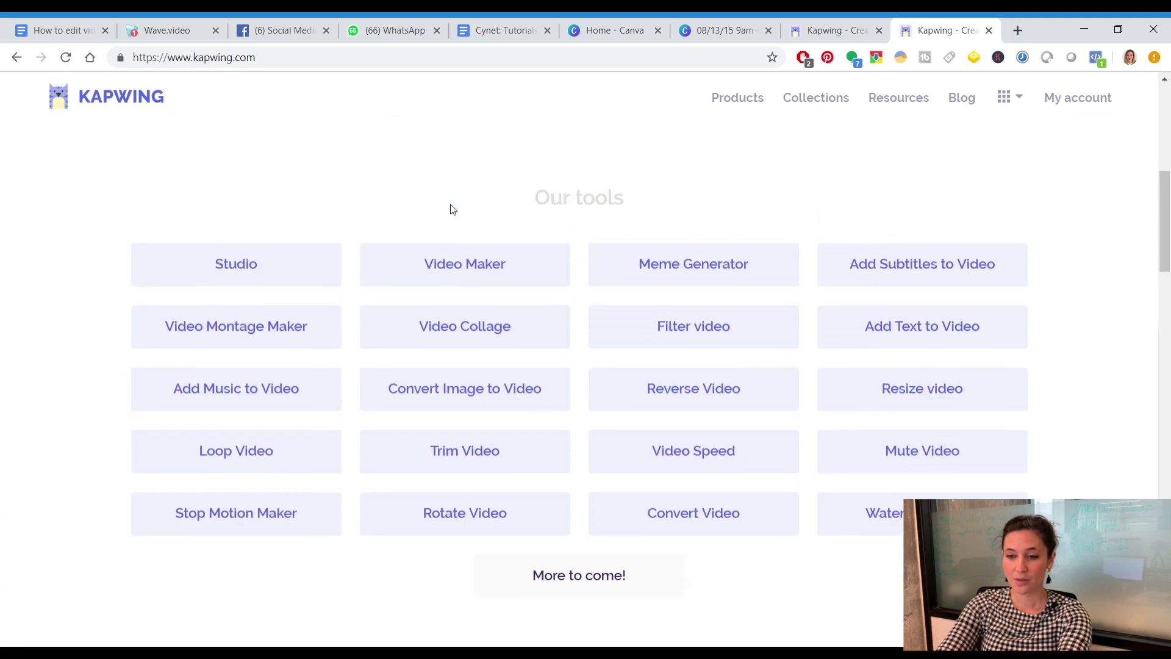
{"action": "left_click", "coordinate": [897, 251]}
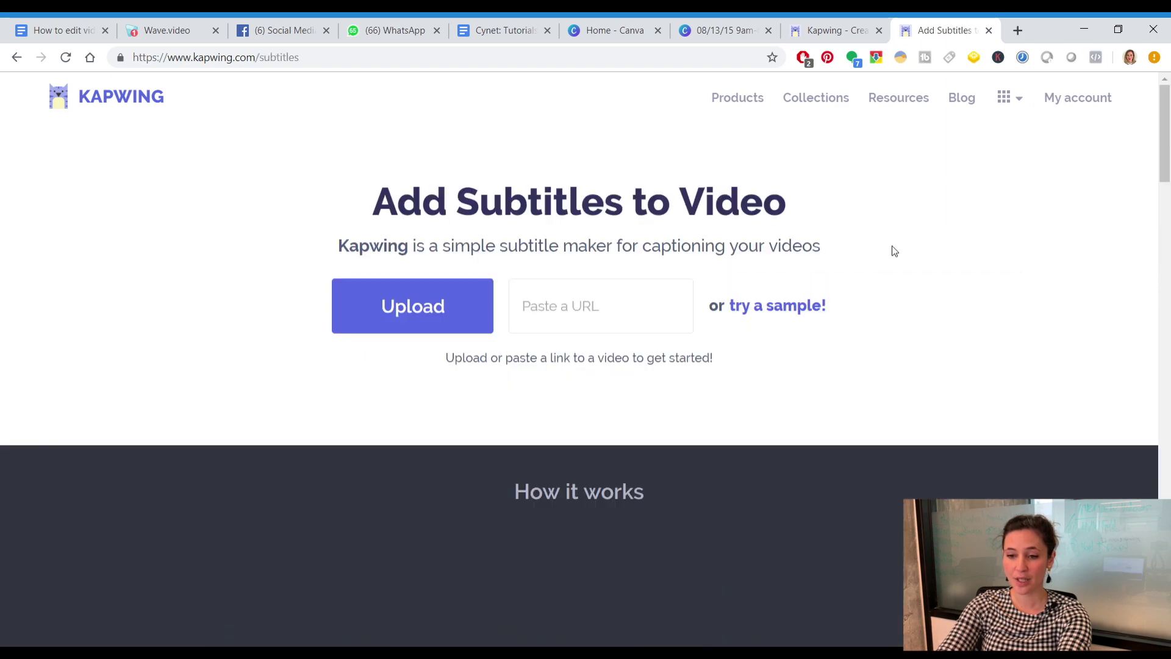
Upload the downloaded video to the subtitle tool and play it to 4.38 s.
{"action": "left_click", "coordinate": [436, 304]}
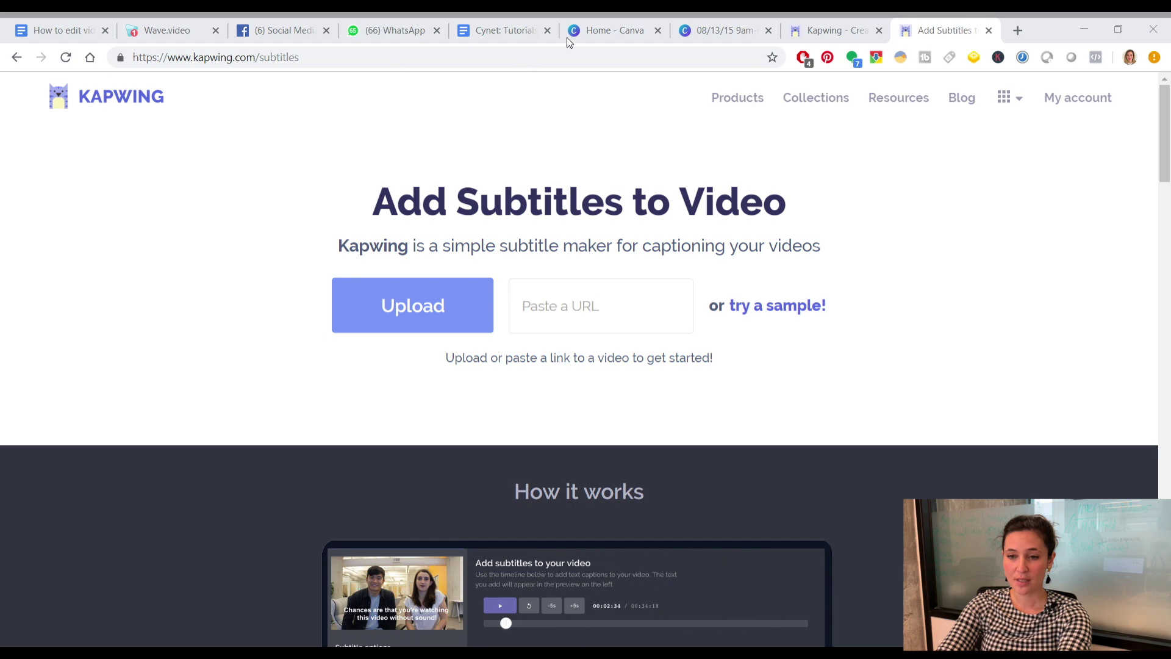
{"action": "key", "text": "Escape"}
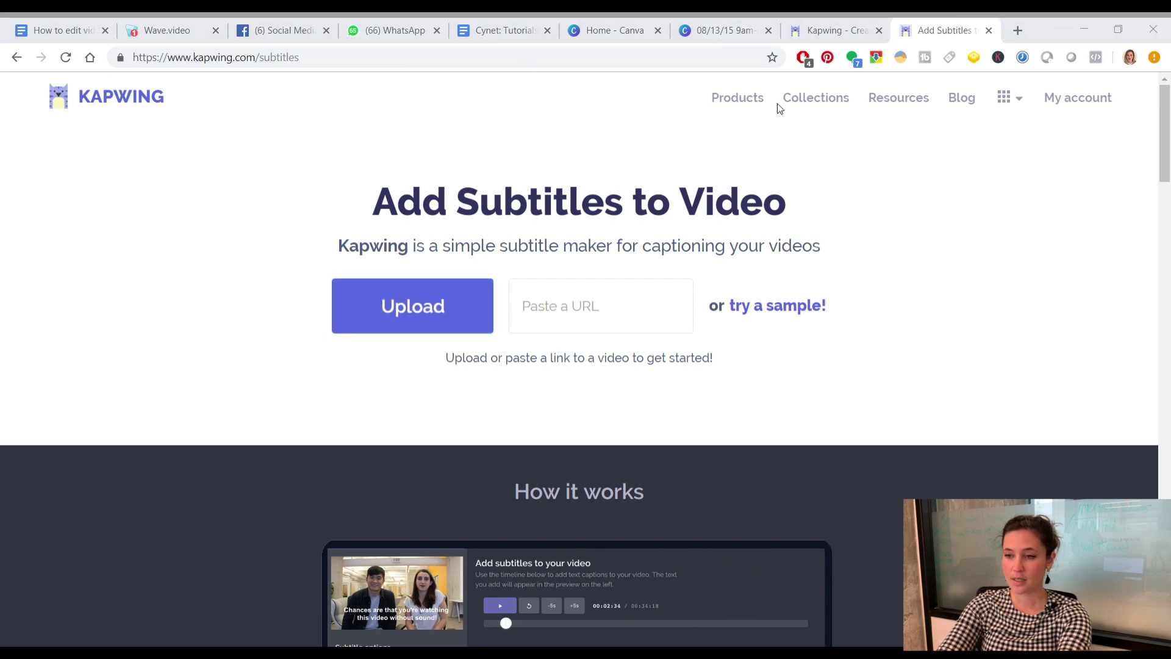
{"action": "left_click", "coordinate": [881, 63]}
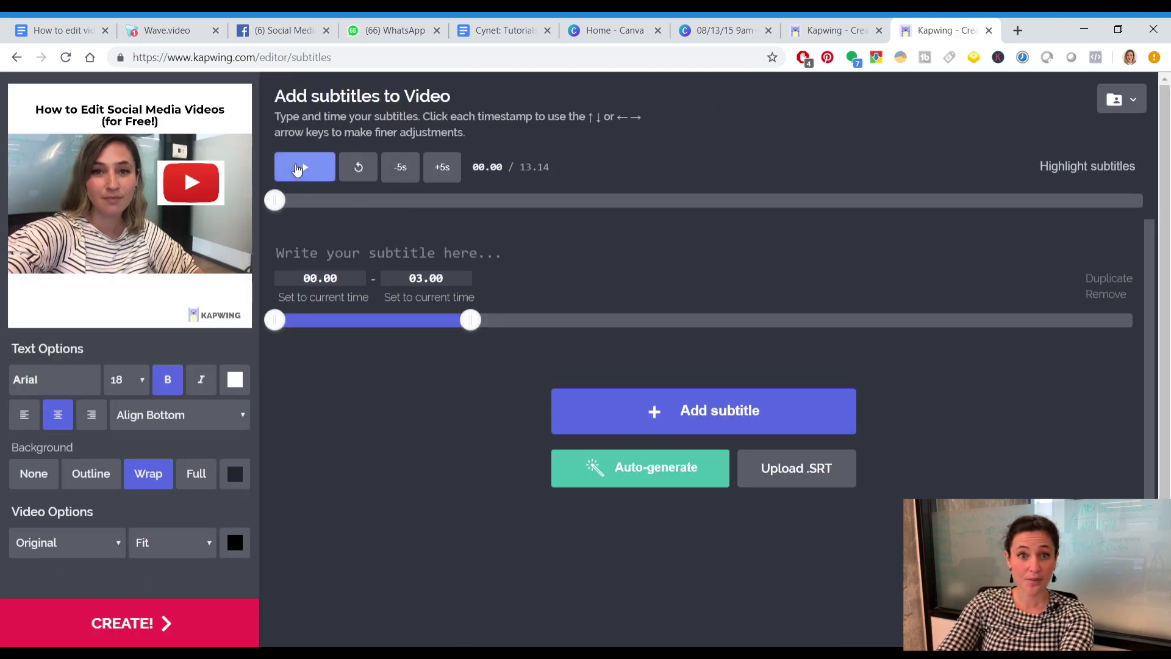
{"action": "left_click", "coordinate": [297, 169]}
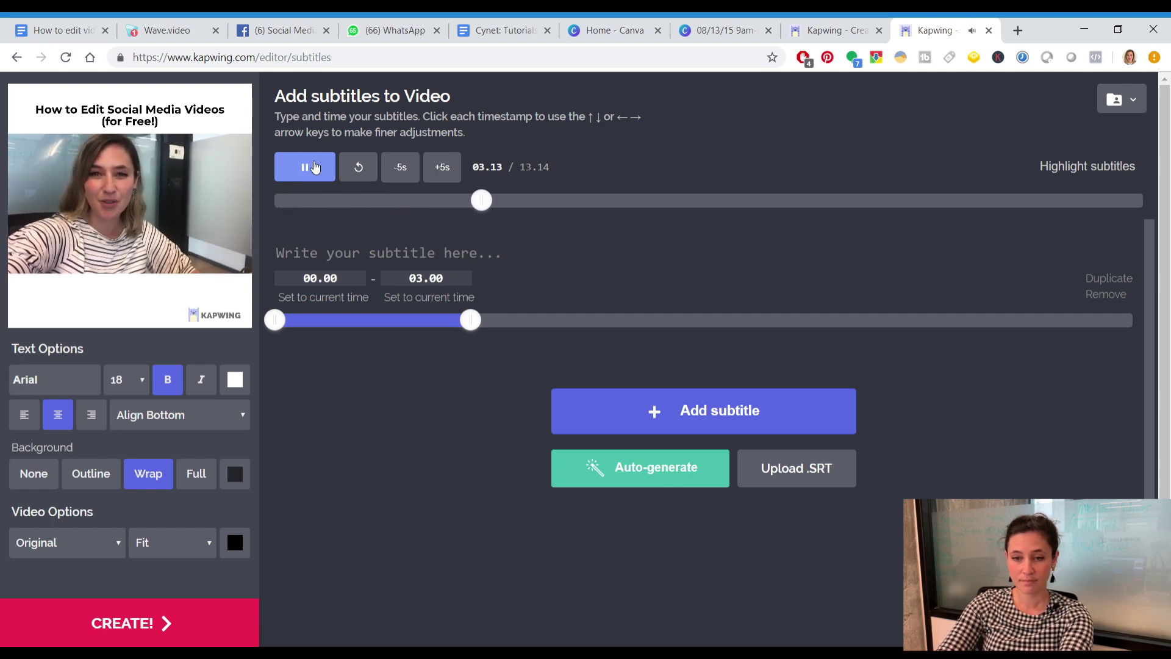
{"action": "left_click", "coordinate": [314, 167]}
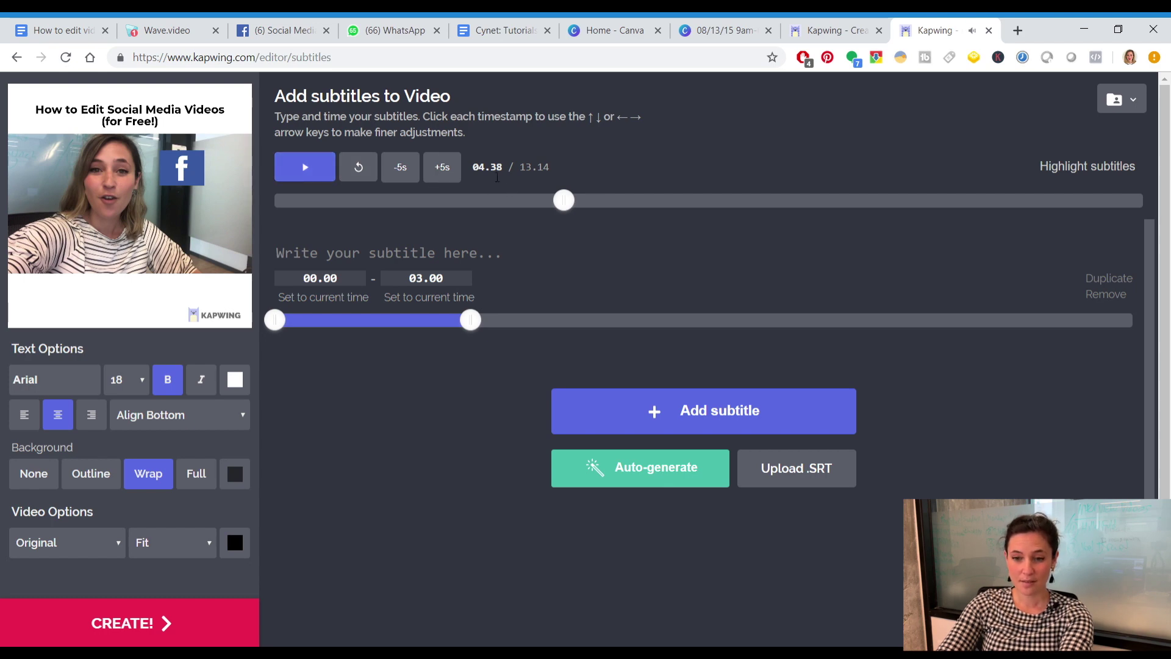
Write the first subtitle as "In this video, I'm going to show you how to edit your videos".
{"action": "left_click", "coordinate": [379, 261]}
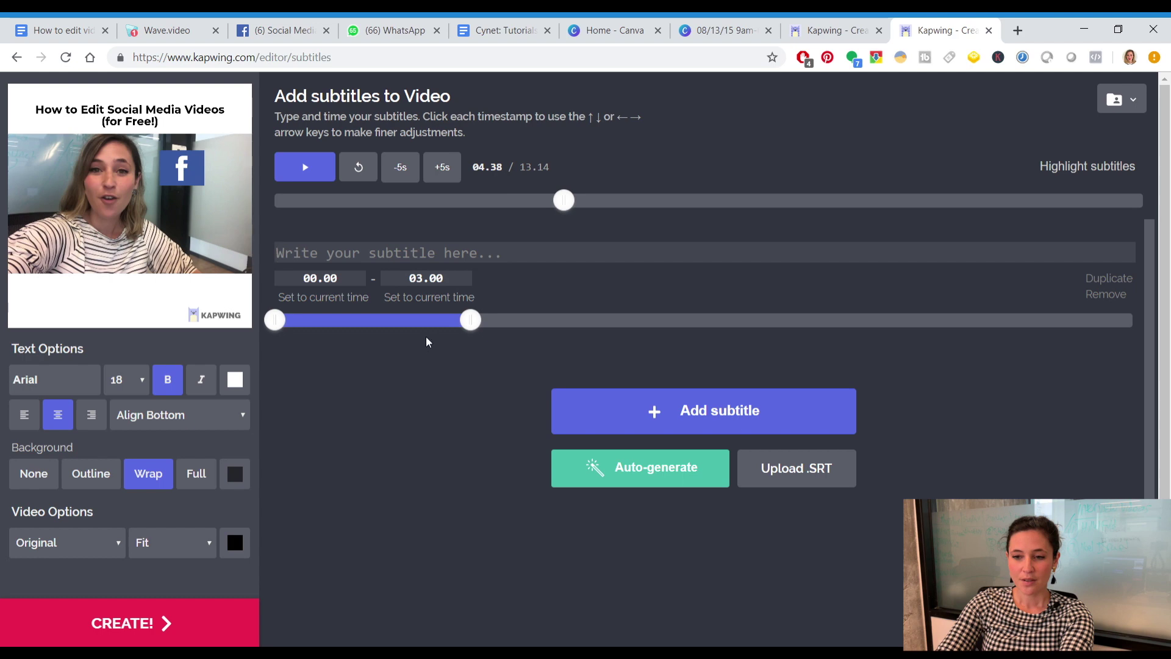
{"action": "type", "text": "In this"}
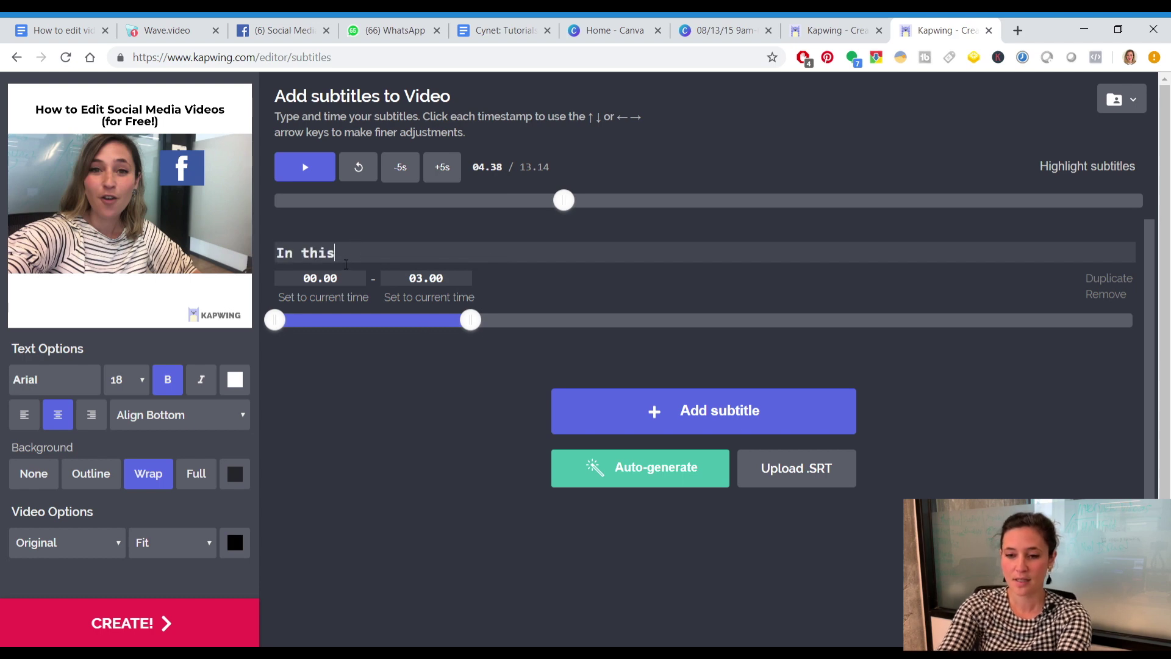
{"action": "type", "text": " video, i'm goin"}
{"action": "key", "text": "BackSpace"}
{"action": "key", "text": "BackSpace"}
{"action": "key", "text": "BackSpace"}
{"action": "key", "text": "BackSpace"}
{"action": "type", "text": "U"}
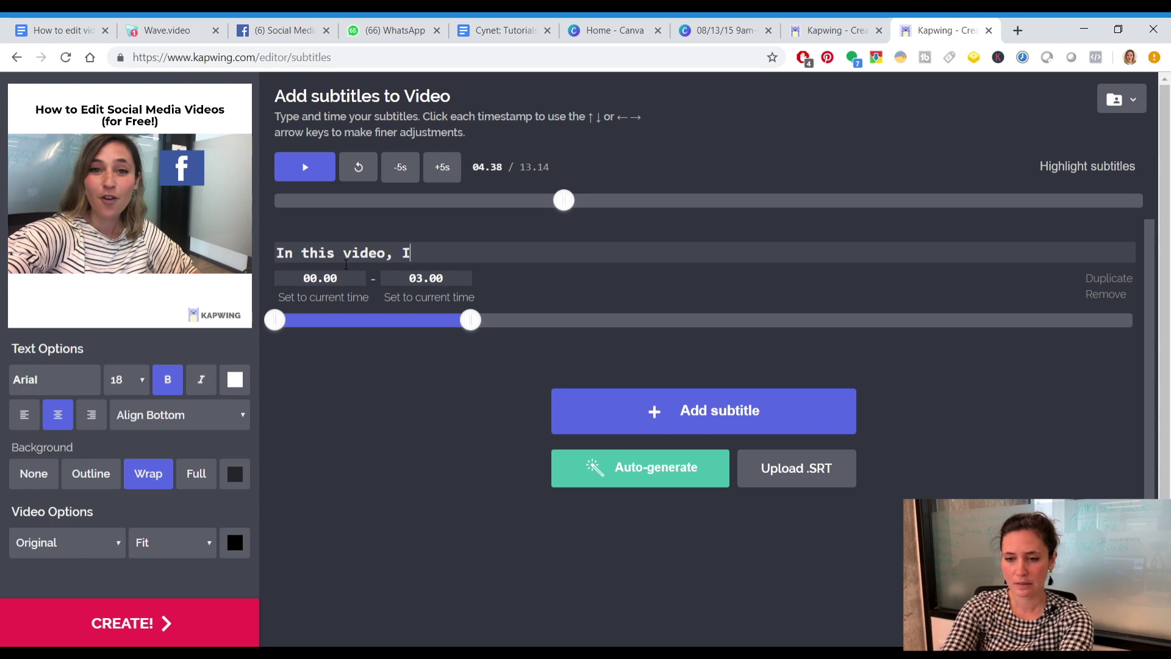
{"action": "type", "text": "going to show you how to"}
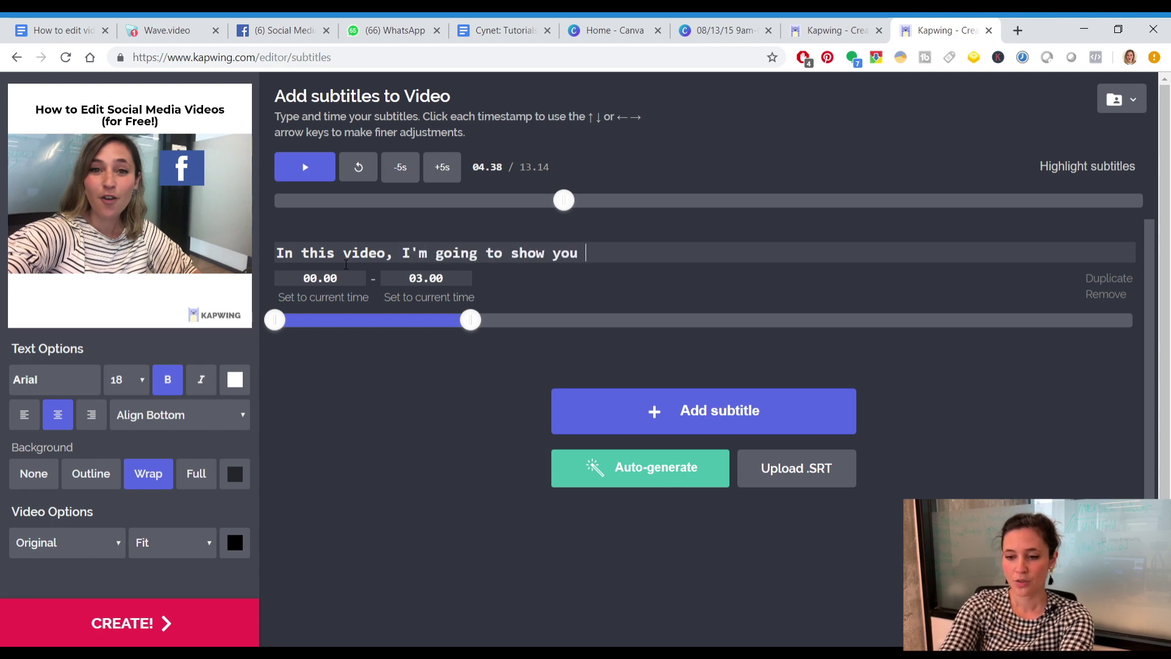
{"action": "type", "text": " edit your videos"}
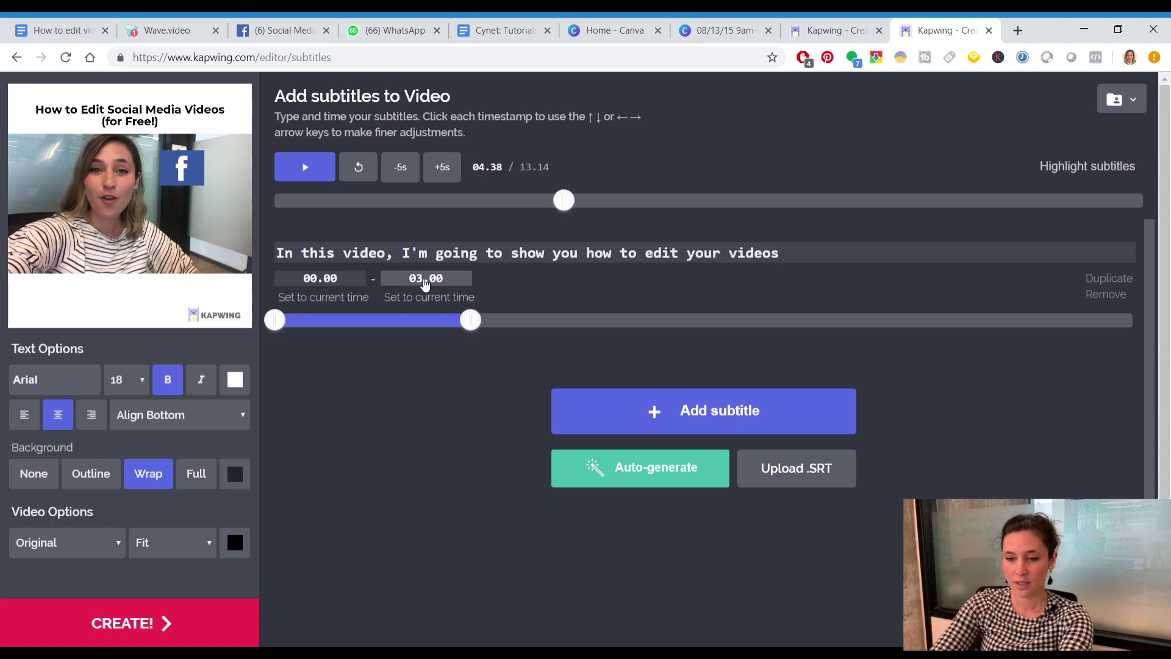
Preview the subtitle at the video's start and style it with no background, black text and no bold.
{"action": "left_click", "coordinate": [425, 282]}
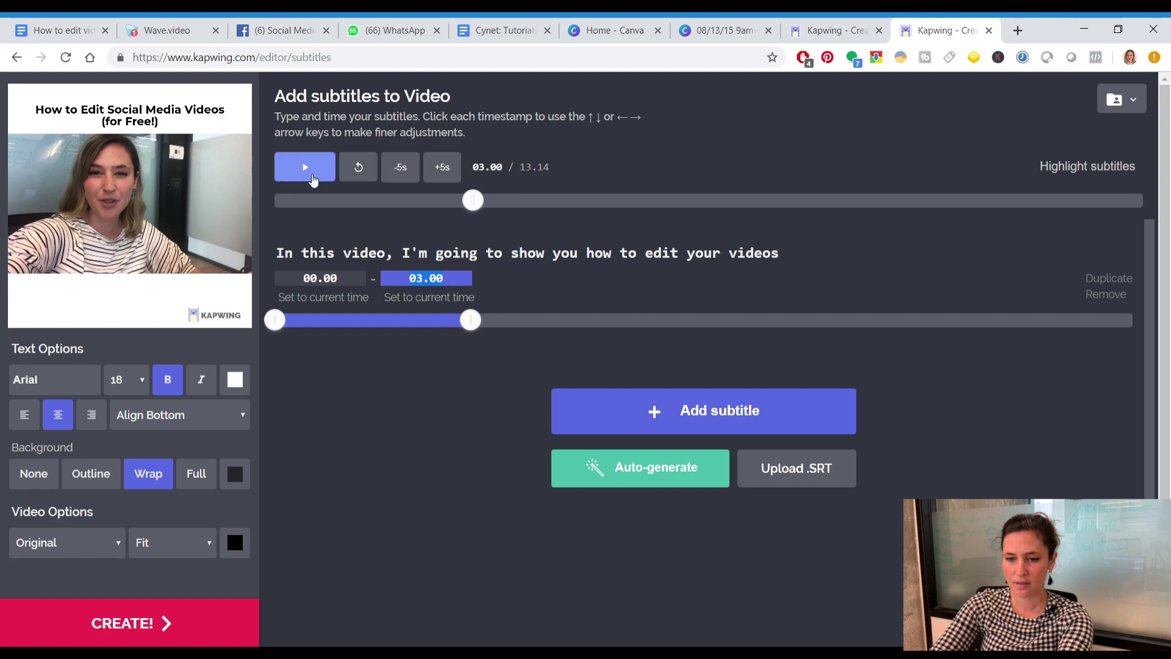
{"action": "left_click_drag", "start_coordinate": [473, 200], "coordinate": [276, 235]}
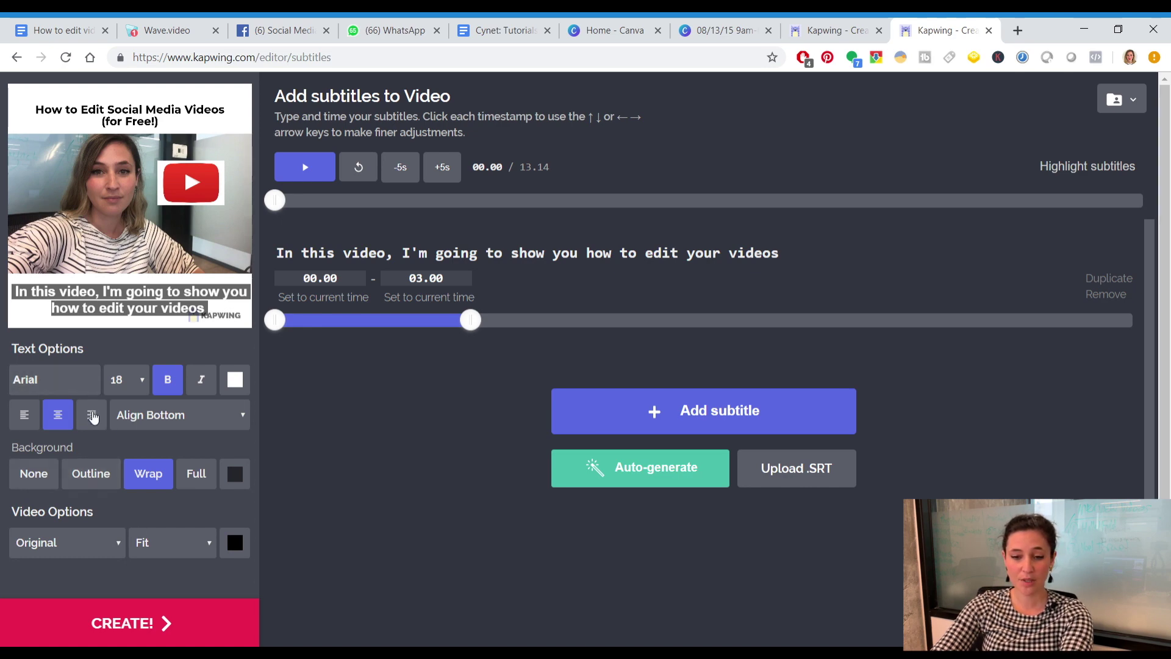
{"action": "left_click", "coordinate": [47, 482]}
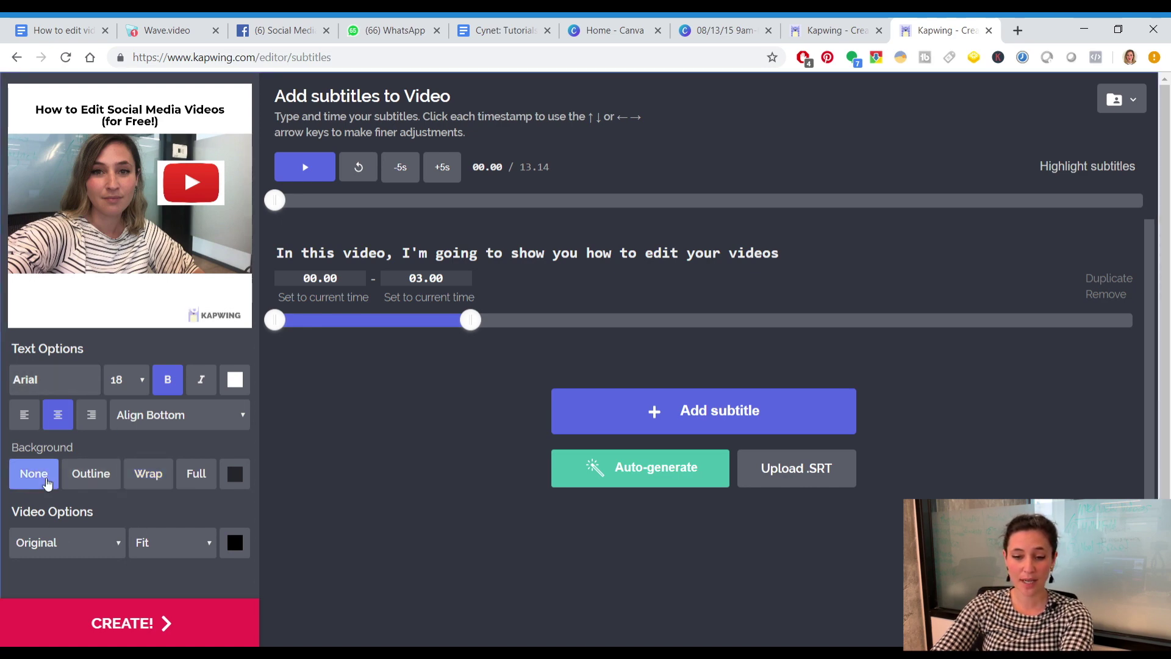
{"action": "left_click", "coordinate": [235, 379]}
{"action": "left_click", "coordinate": [323, 338]}
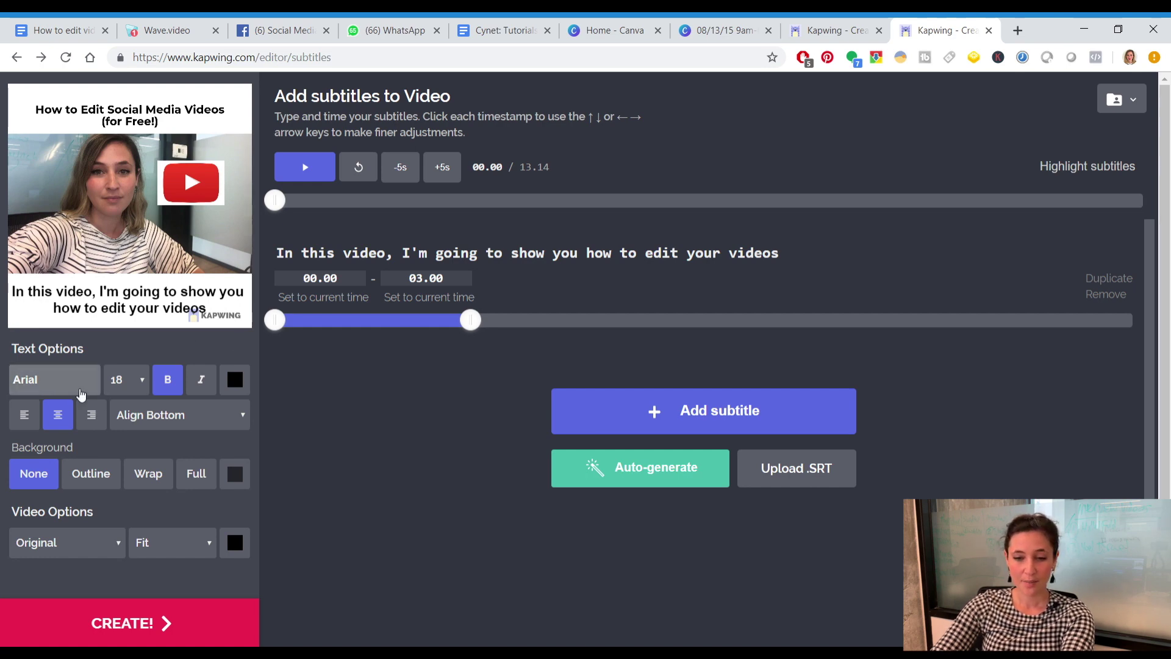
{"action": "left_click", "coordinate": [170, 382]}
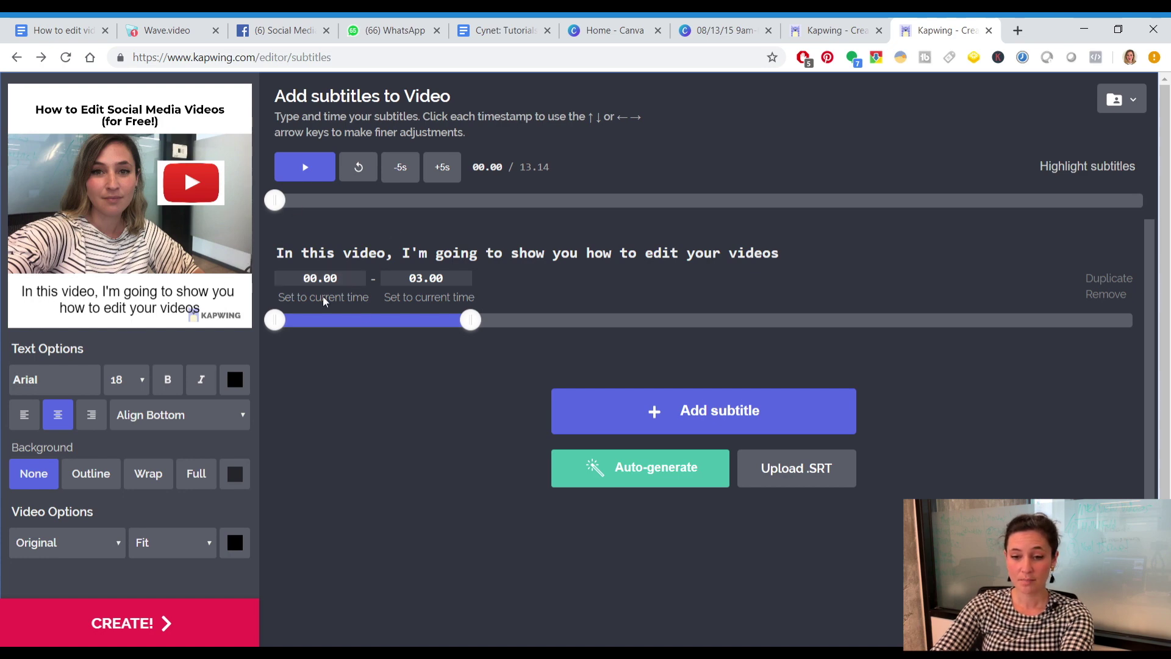
Insert "social media" before "videos" in the first subtitle, extend its end time to 04.24 and play it back.
{"action": "left_click", "coordinate": [307, 168]}
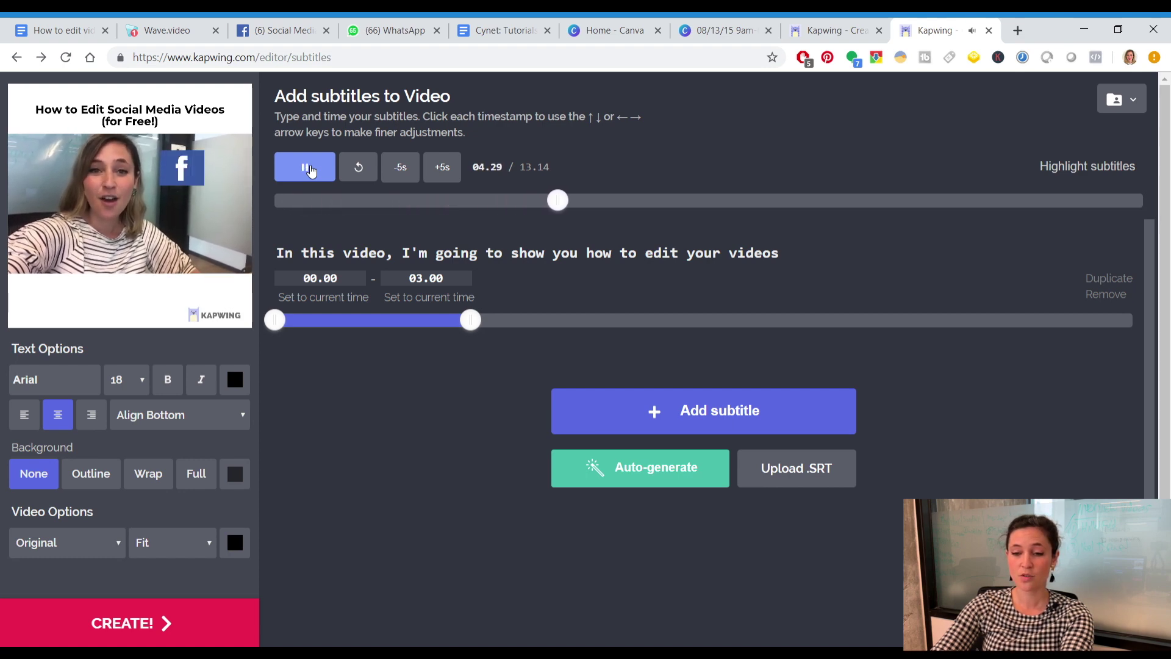
{"action": "left_click", "coordinate": [308, 170]}
{"action": "left_click_drag", "start_coordinate": [591, 203], "coordinate": [468, 225]}
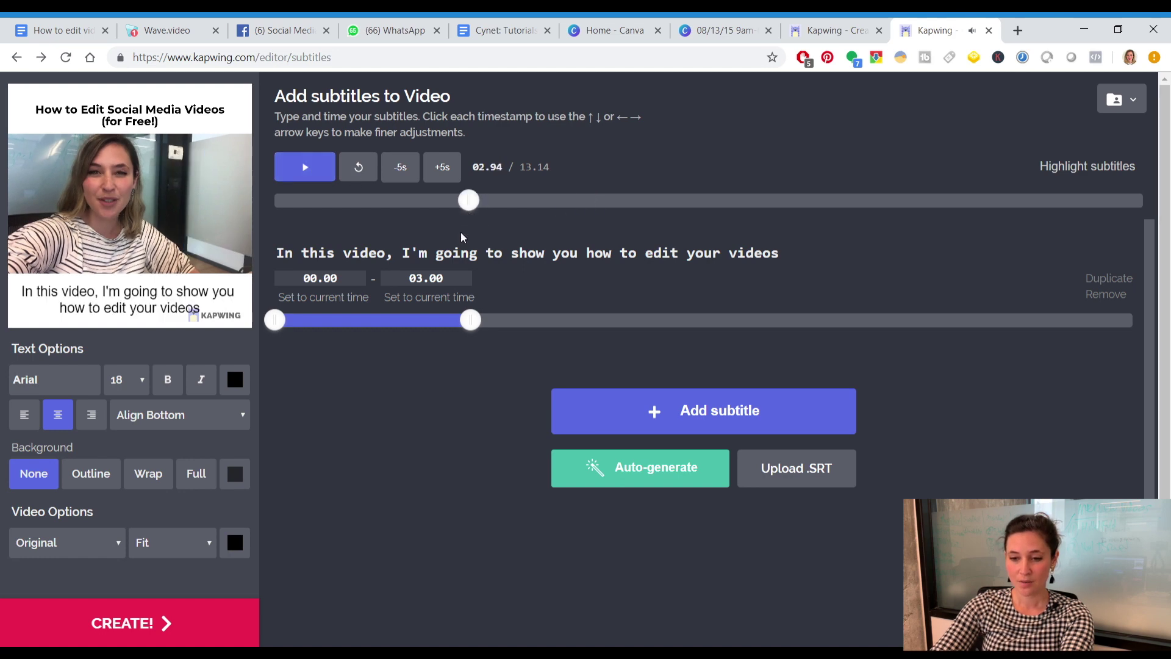
{"action": "left_click", "coordinate": [647, 256]}
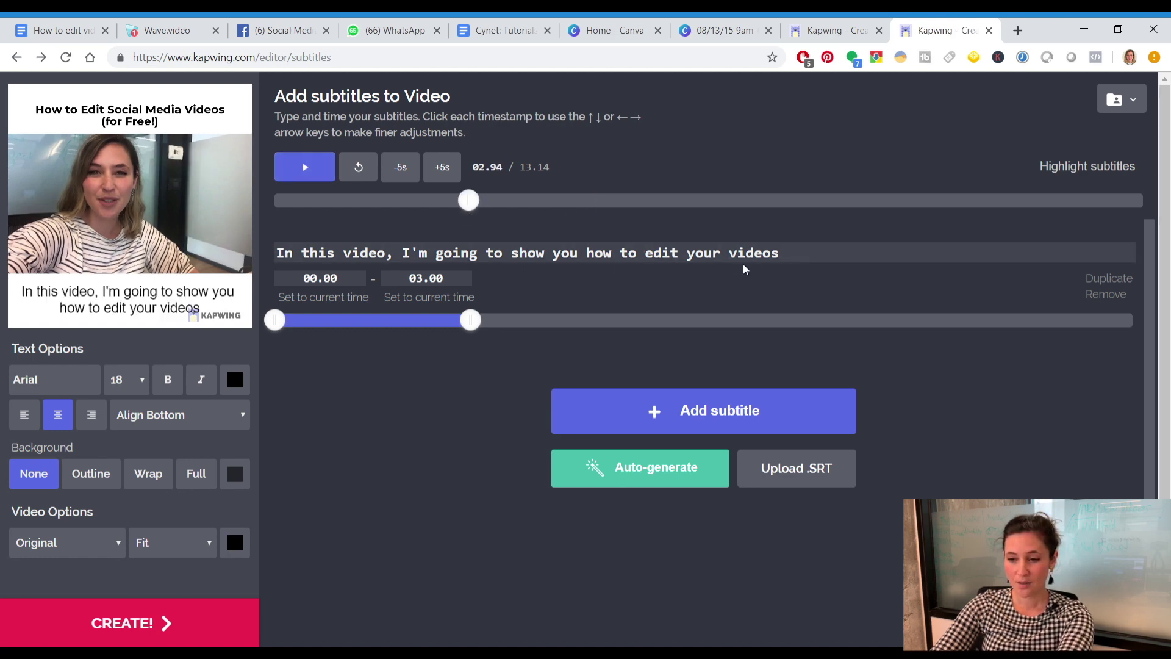
{"action": "type", "text": "social media"}
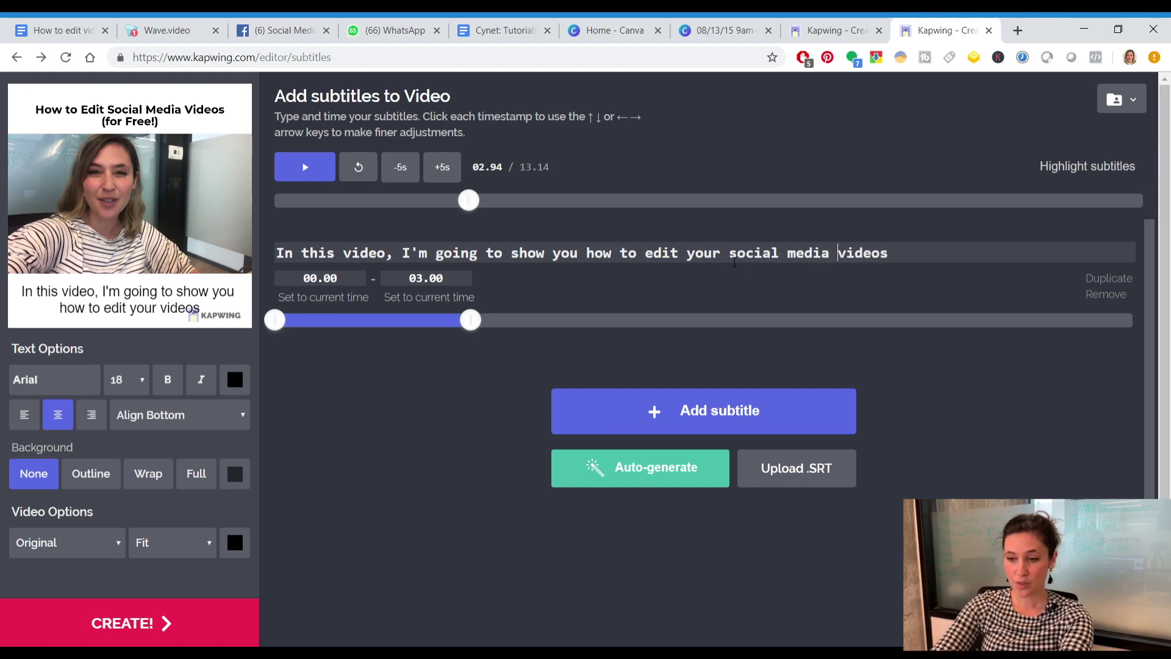
{"action": "left_click_drag", "start_coordinate": [480, 323], "coordinate": [562, 322]}
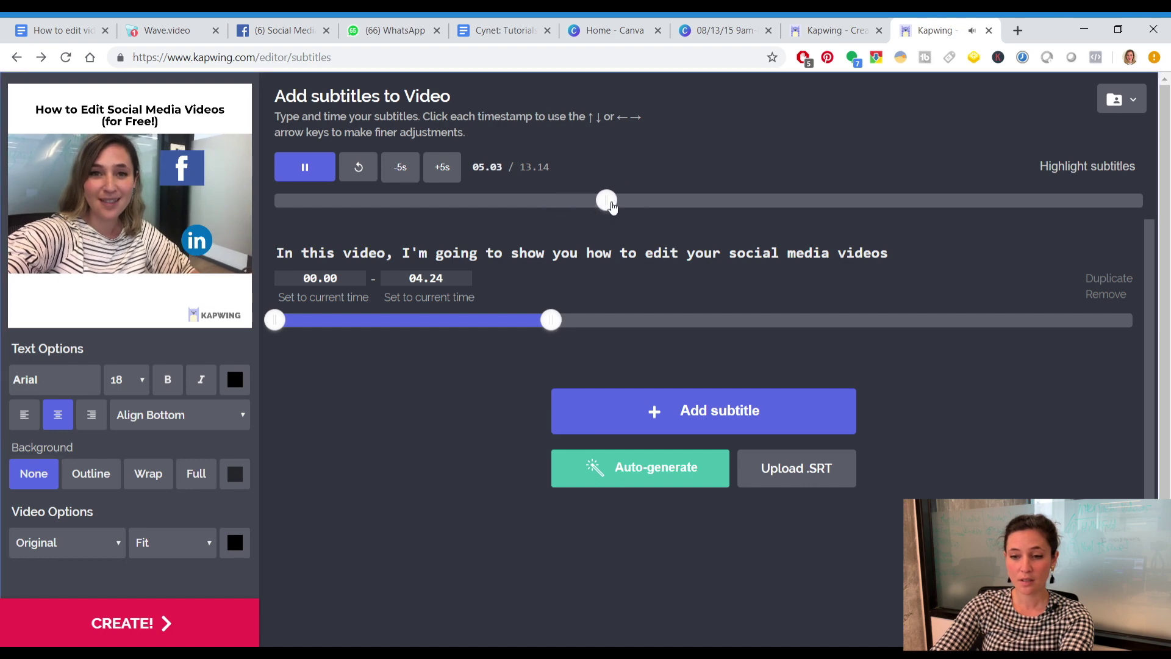
{"action": "left_click", "coordinate": [299, 202]}
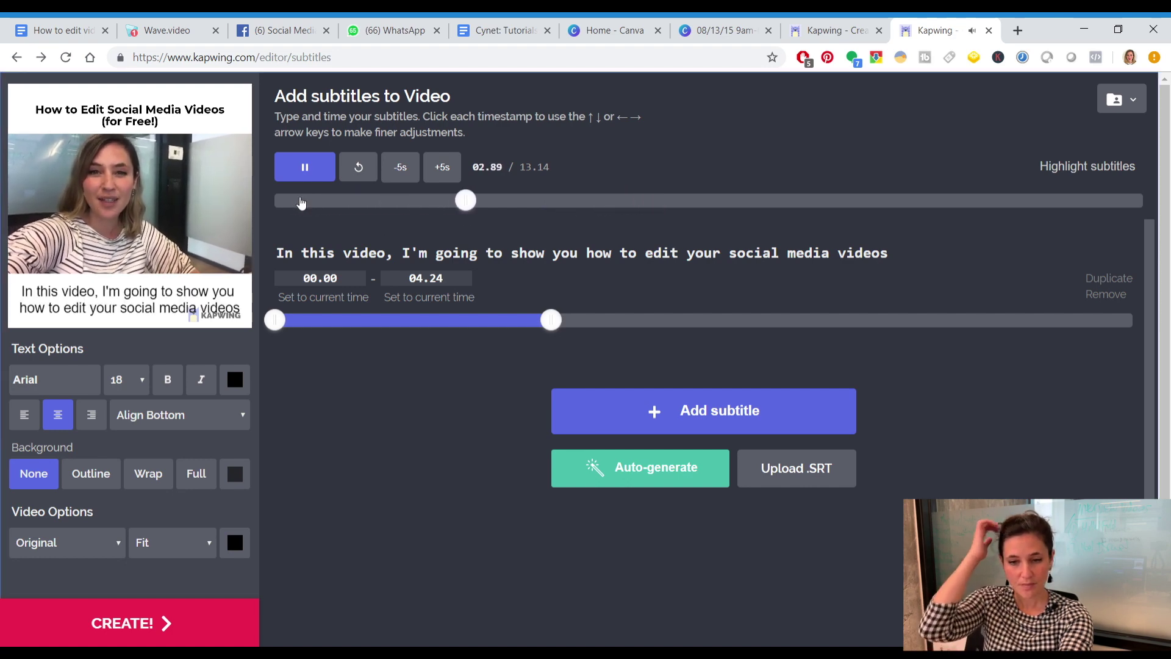
{"action": "left_click", "coordinate": [304, 166]}
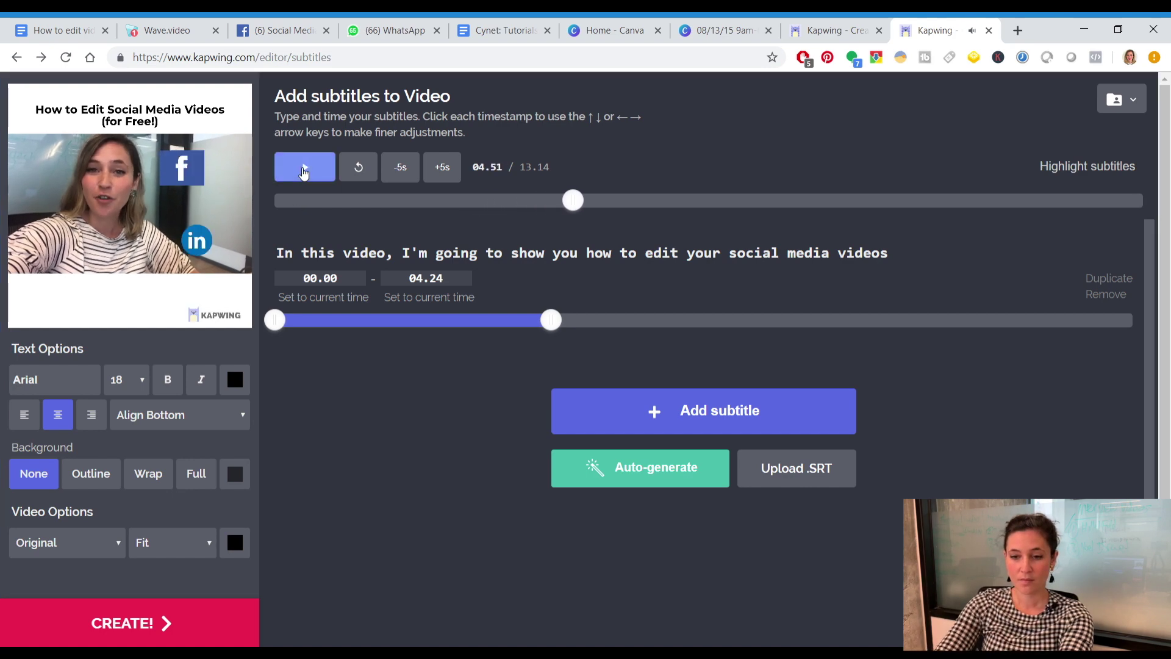
Add a second subtitle reading "for Facebook and Linkedin" and shorten its end time to 05.76 to match the speech.
{"action": "left_click", "coordinate": [701, 427]}
{"action": "left_click", "coordinate": [425, 378]}
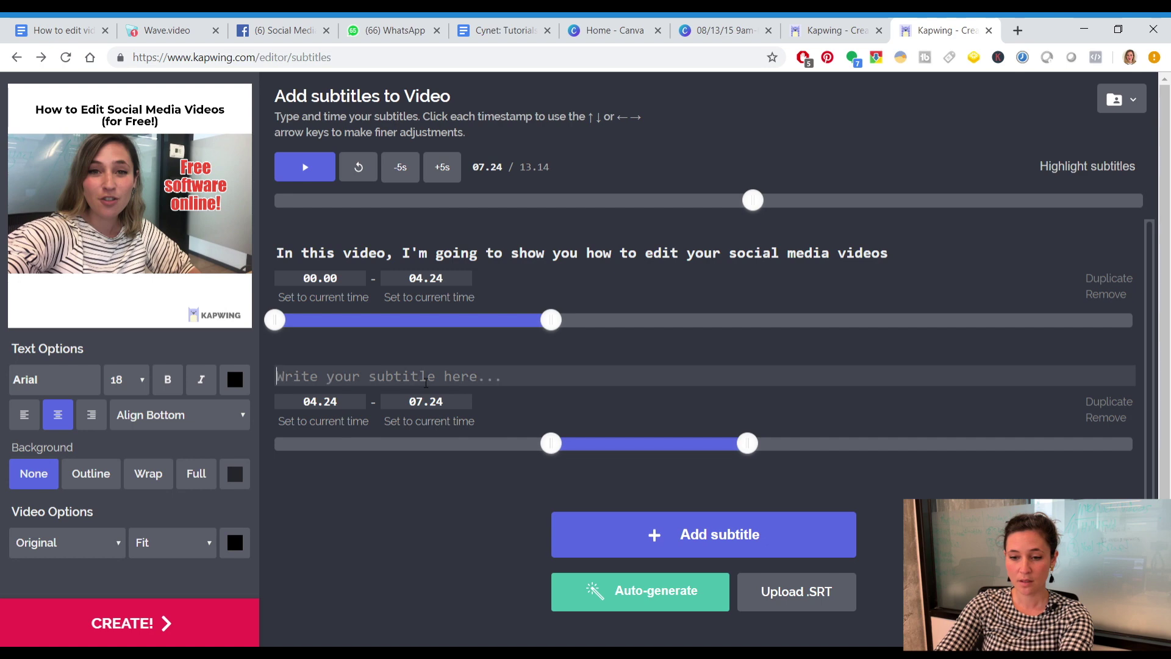
{"action": "type", "text": "for Facebook and "}
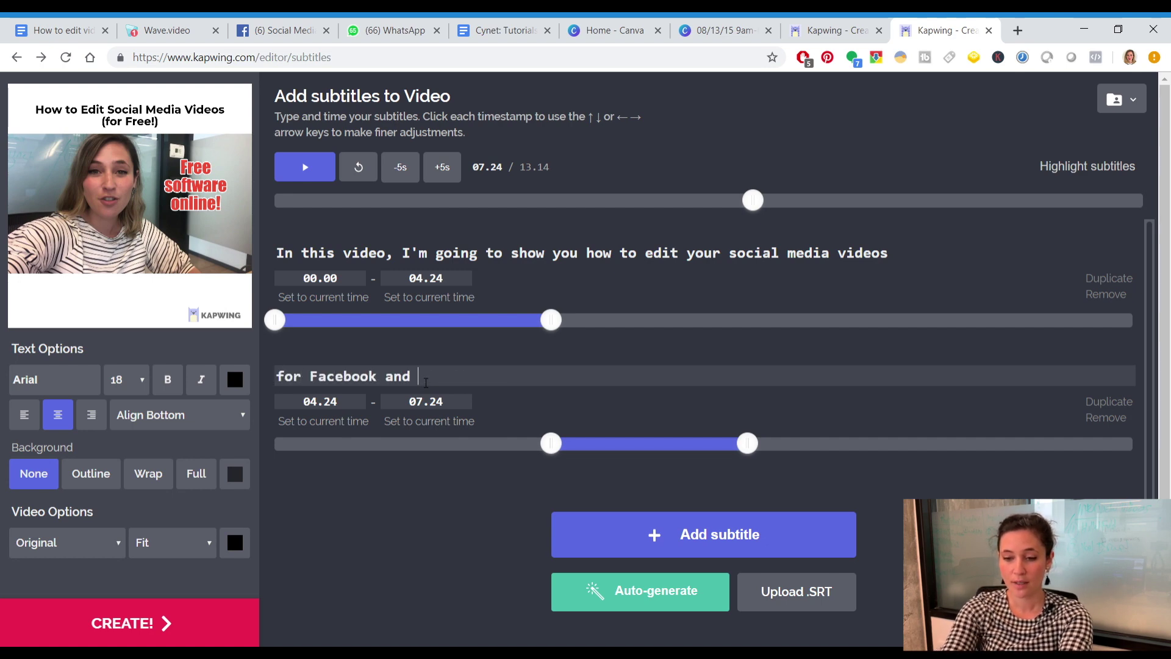
{"action": "type", "text": "Linkedin"}
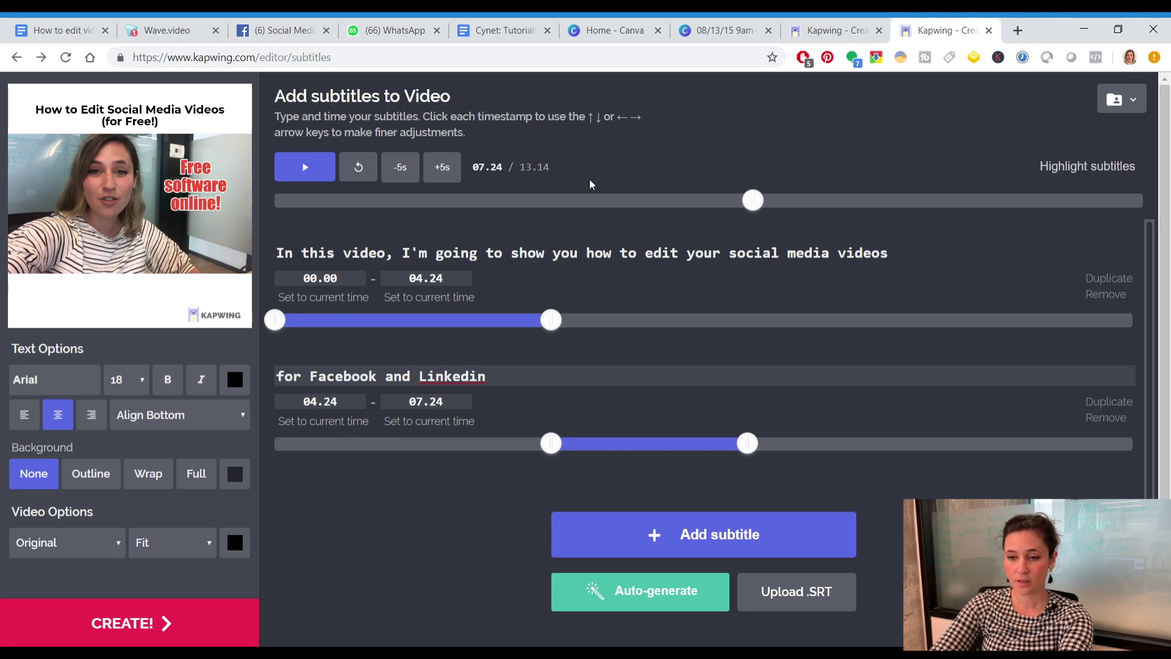
{"action": "left_click_drag", "start_coordinate": [753, 200], "coordinate": [557, 201]}
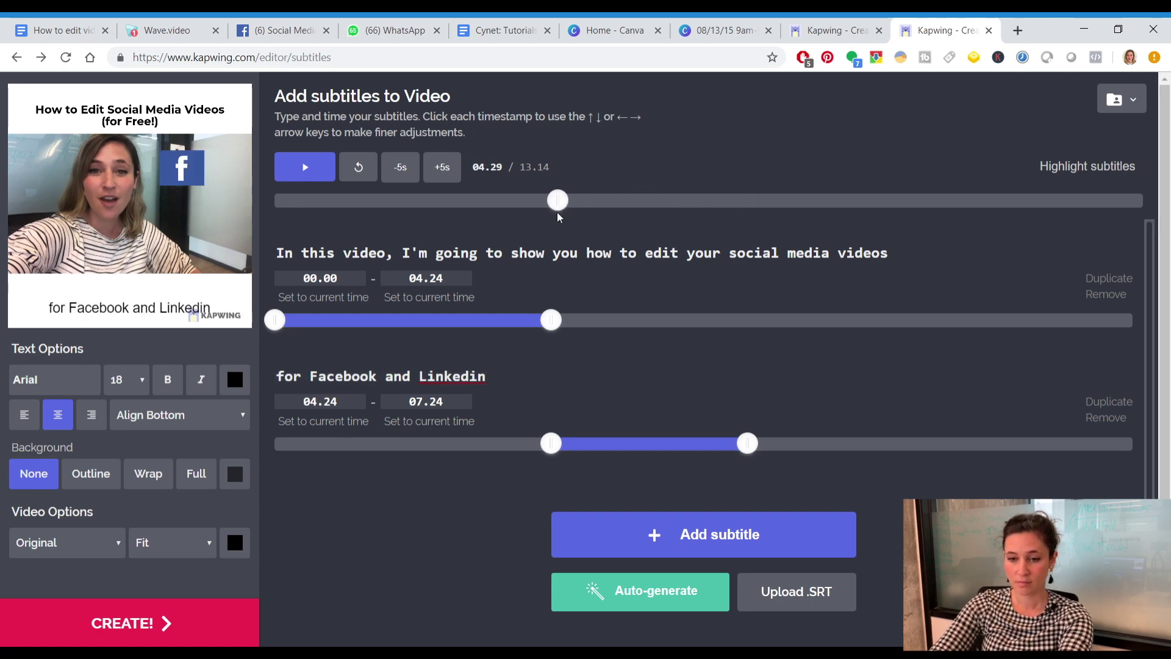
{"action": "left_click", "coordinate": [315, 170]}
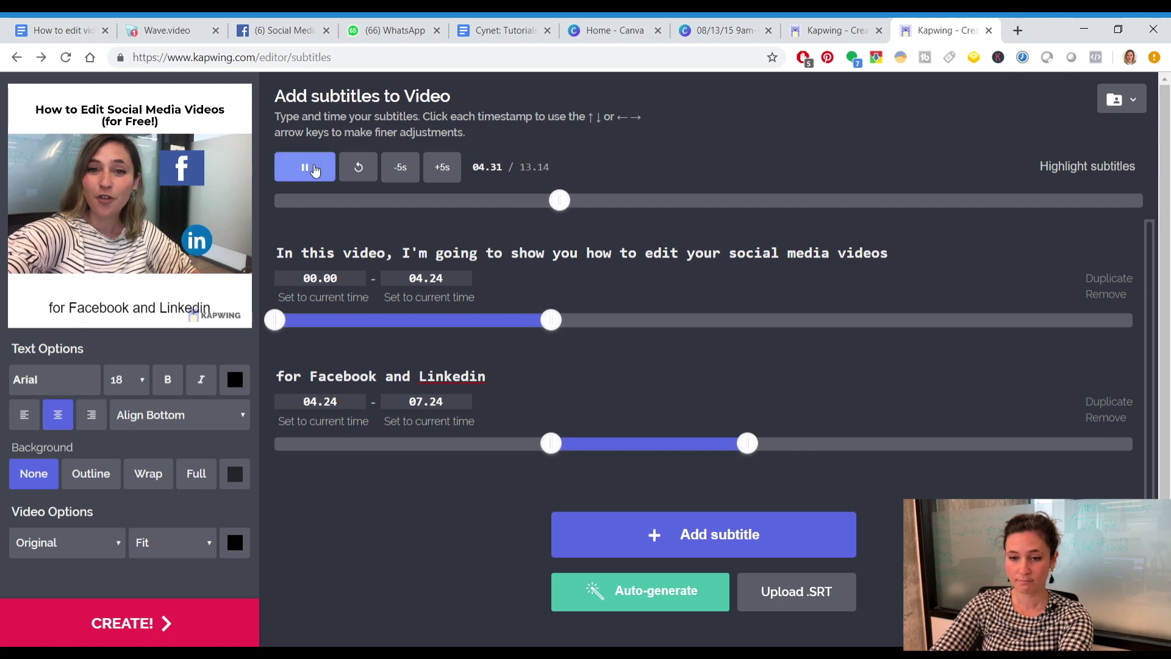
{"action": "left_click", "coordinate": [315, 170]}
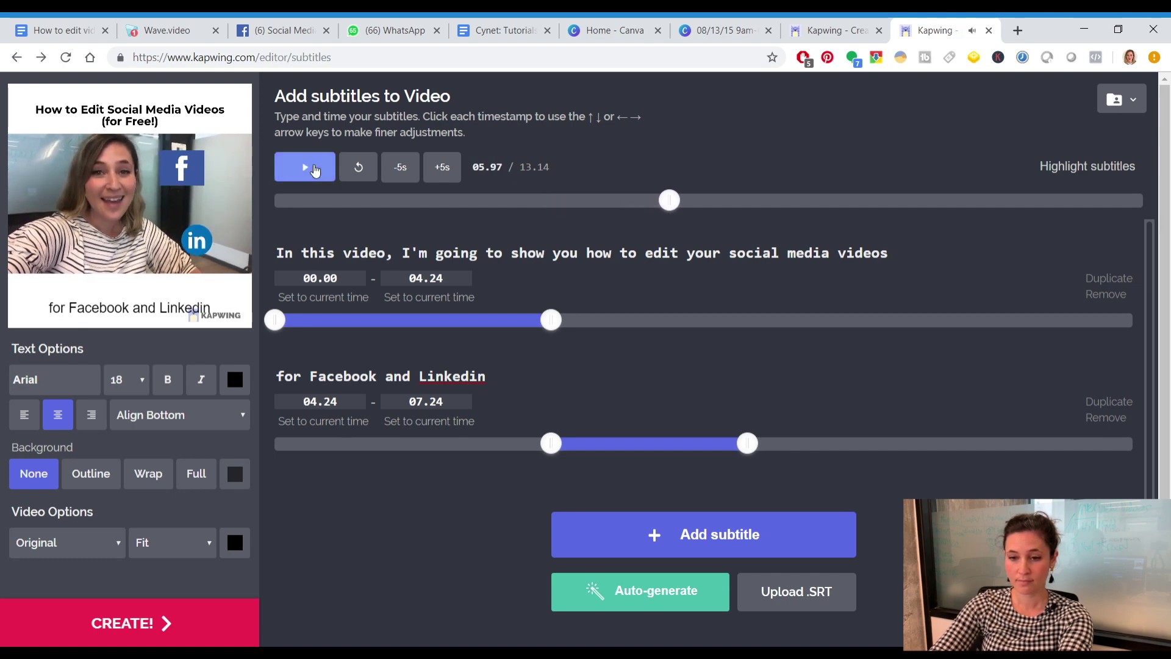
{"action": "left_click_drag", "start_coordinate": [749, 445], "coordinate": [654, 446]}
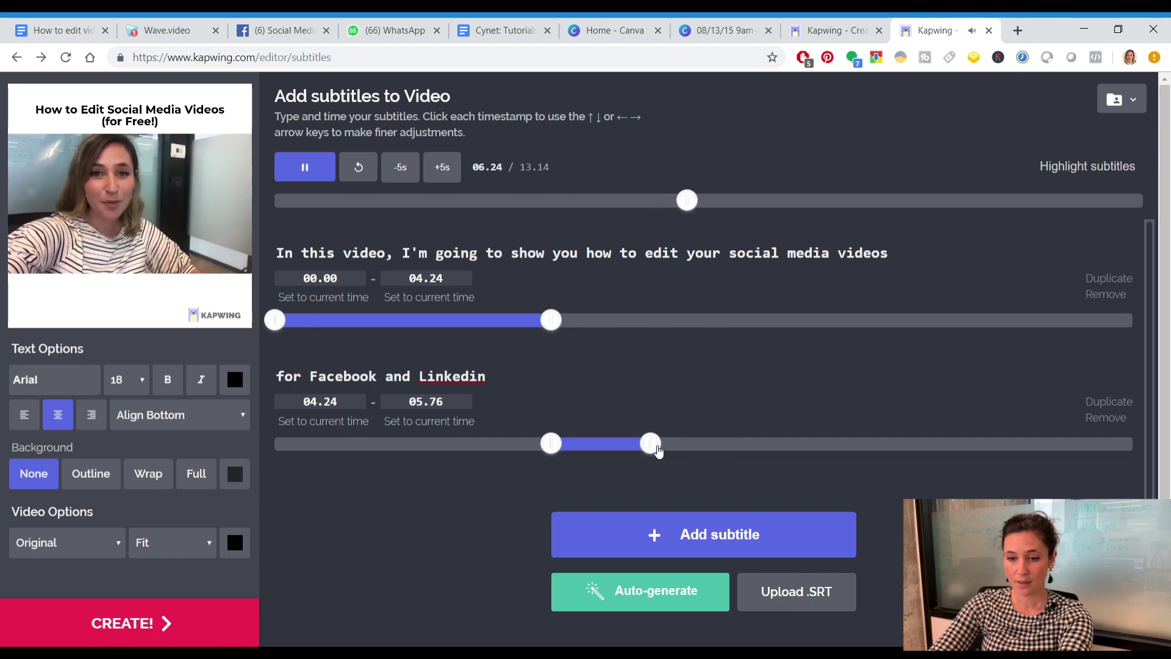
Add a third subtitle reading "And I'm going to show you a free software online" and play that section to check its timing.
{"action": "left_click", "coordinate": [672, 545]}
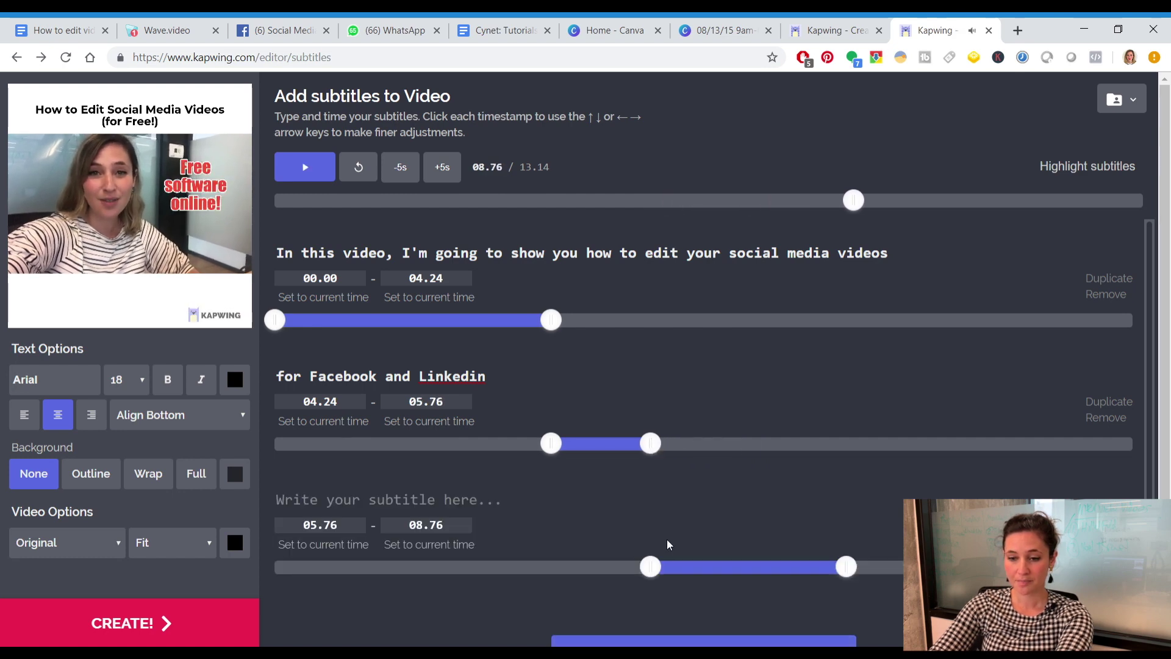
{"action": "left_click", "coordinate": [345, 500]}
{"action": "type", "text": "And I'"}
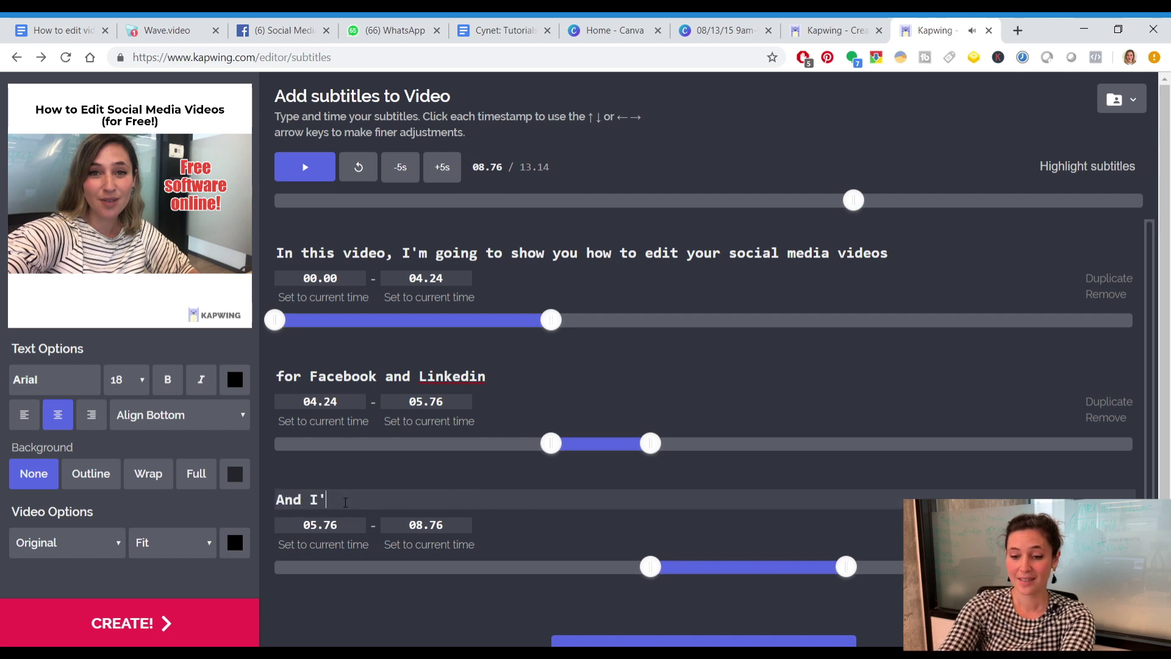
{"action": "type", "text": "m going to show you a free software online"}
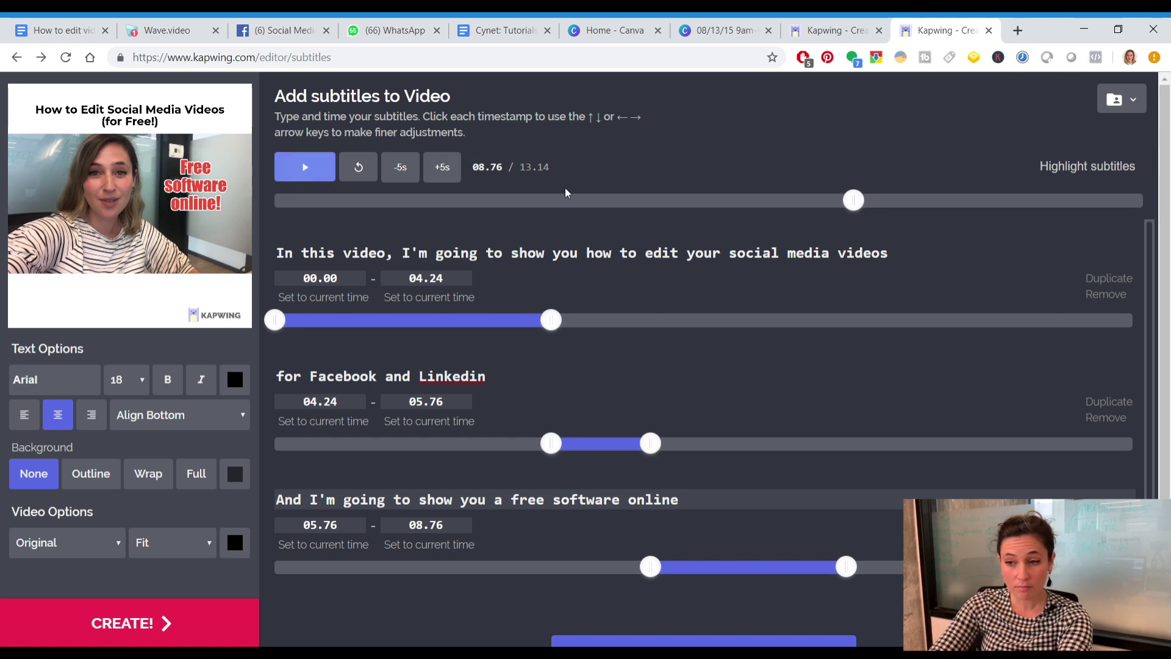
{"action": "left_click", "coordinate": [849, 203]}
{"action": "left_click_drag", "start_coordinate": [808, 211], "coordinate": [645, 257]}
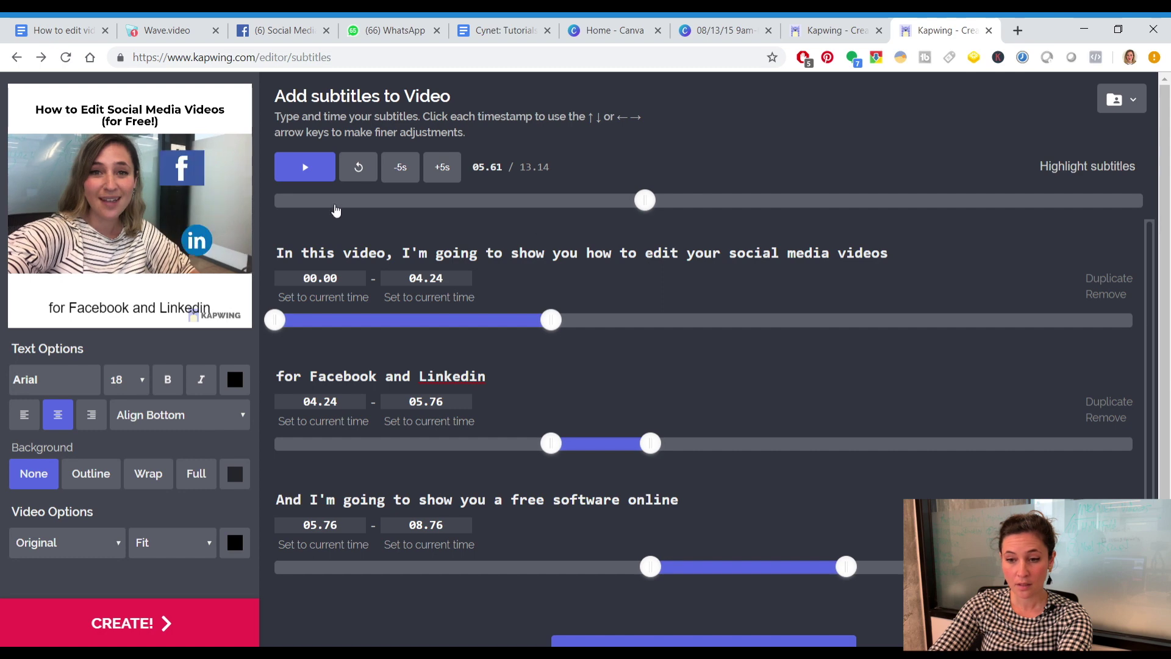
{"action": "left_click", "coordinate": [300, 184]}
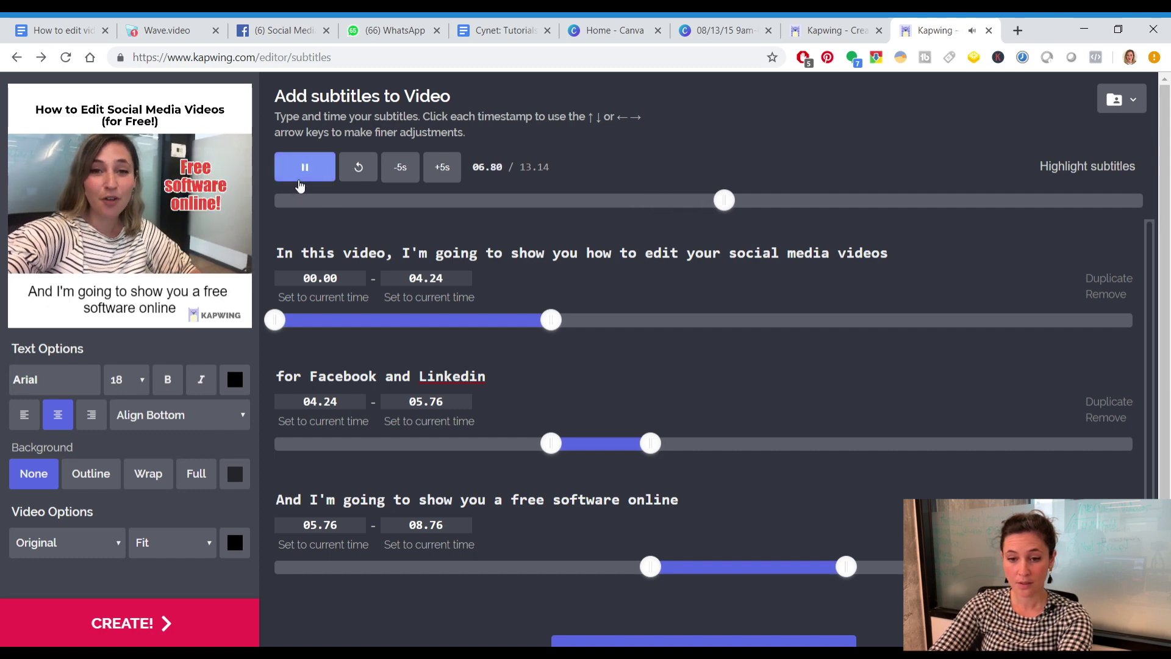
{"action": "left_click", "coordinate": [304, 167]}
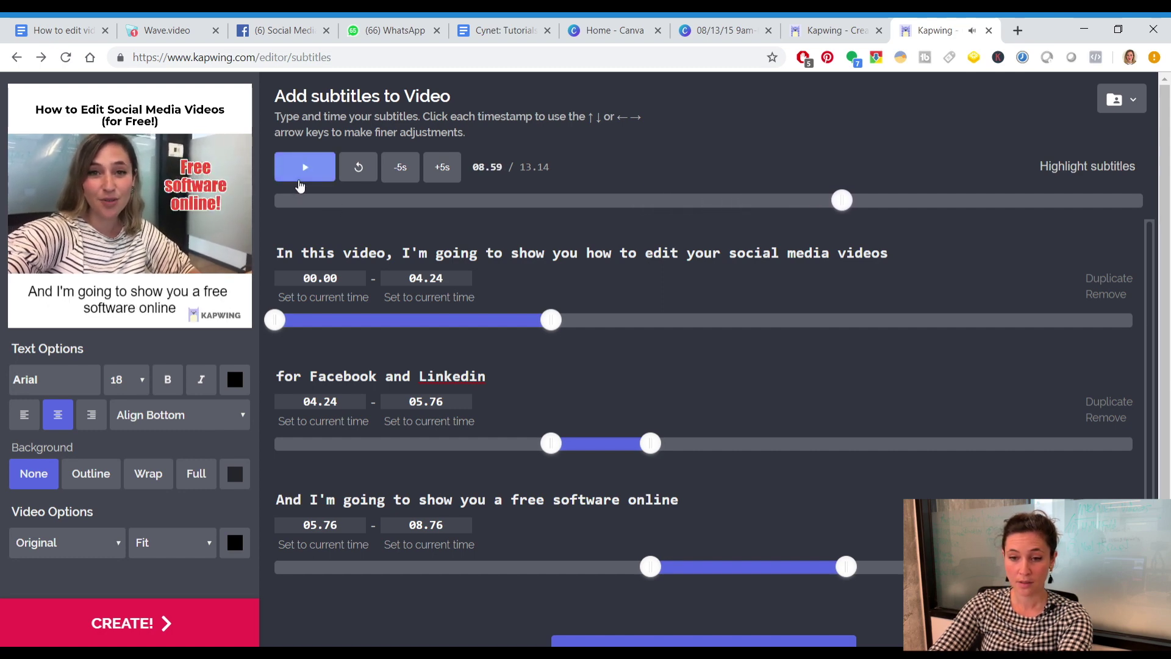
Add a fourth subtitle reading "that you can use in this tutorial." and review the complete subtitle list.
{"action": "scroll", "coordinate": [880, 462], "scroll_direction": "down", "scroll_amount": 3}
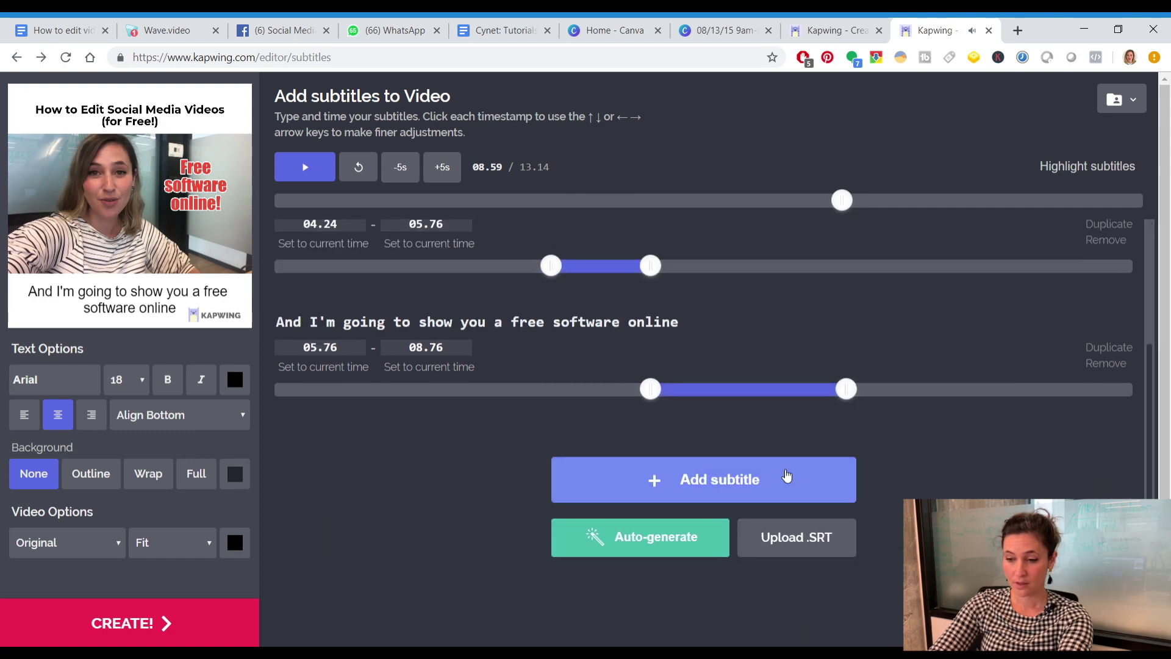
{"action": "left_click", "coordinate": [777, 476]}
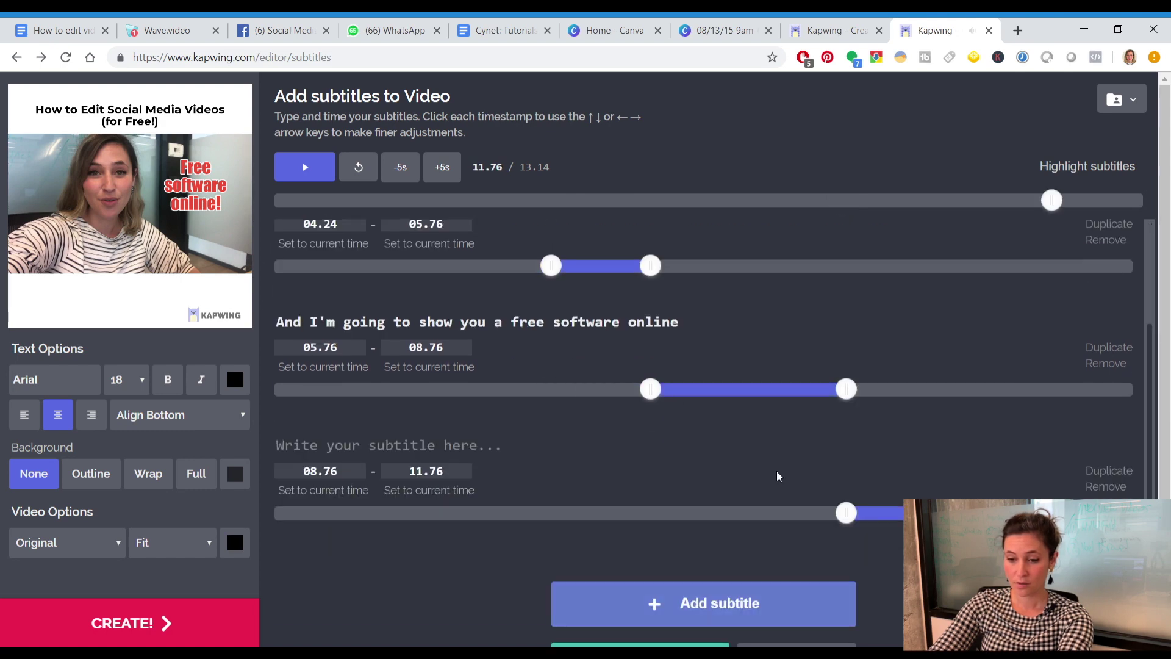
{"action": "left_click", "coordinate": [425, 457]}
{"action": "type", "text": "that you can use in this tutorial."}
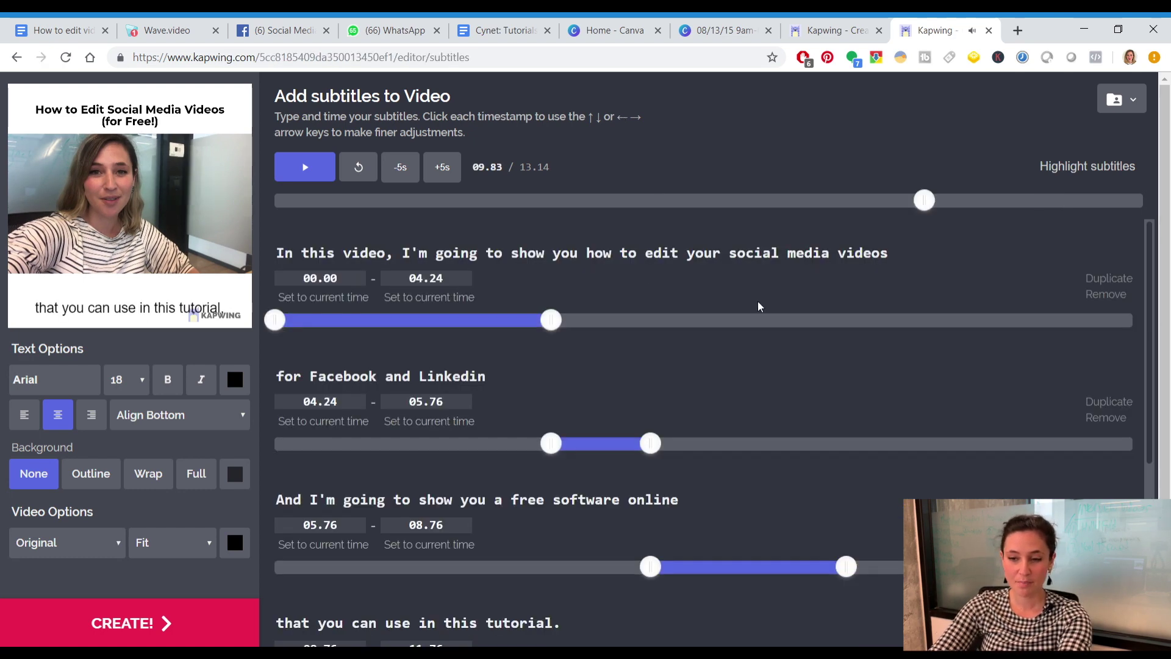
{"action": "scroll", "coordinate": [821, 317], "scroll_direction": "down", "scroll_amount": 5}
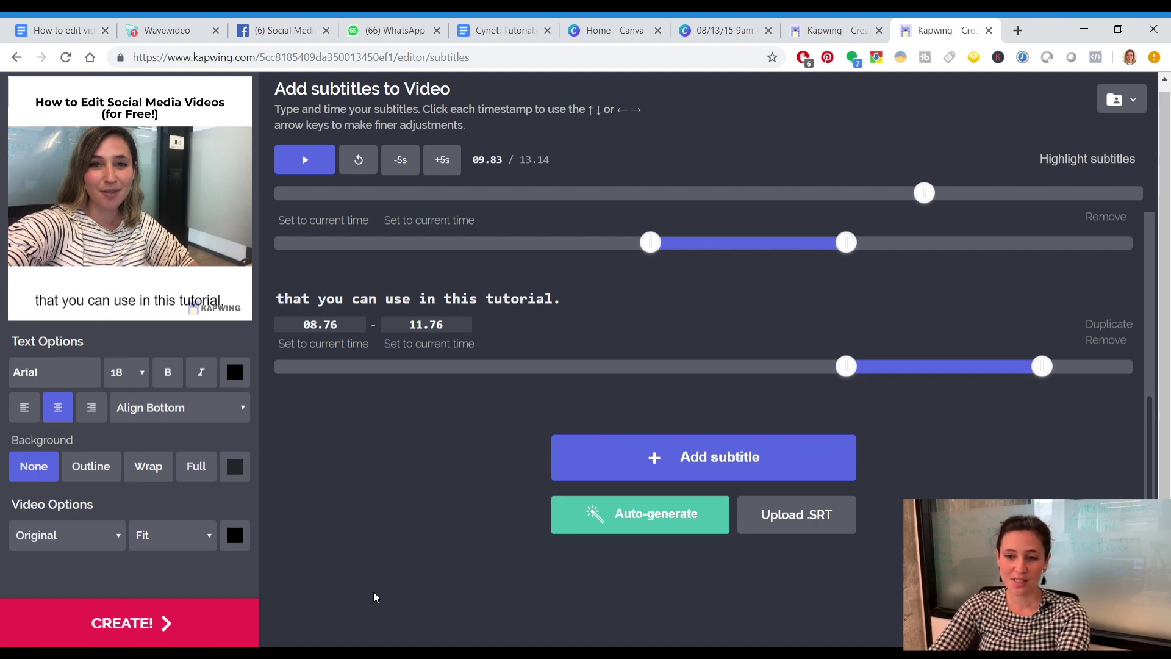
{"action": "scroll", "coordinate": [373, 592], "scroll_direction": "up", "scroll_amount": 5}
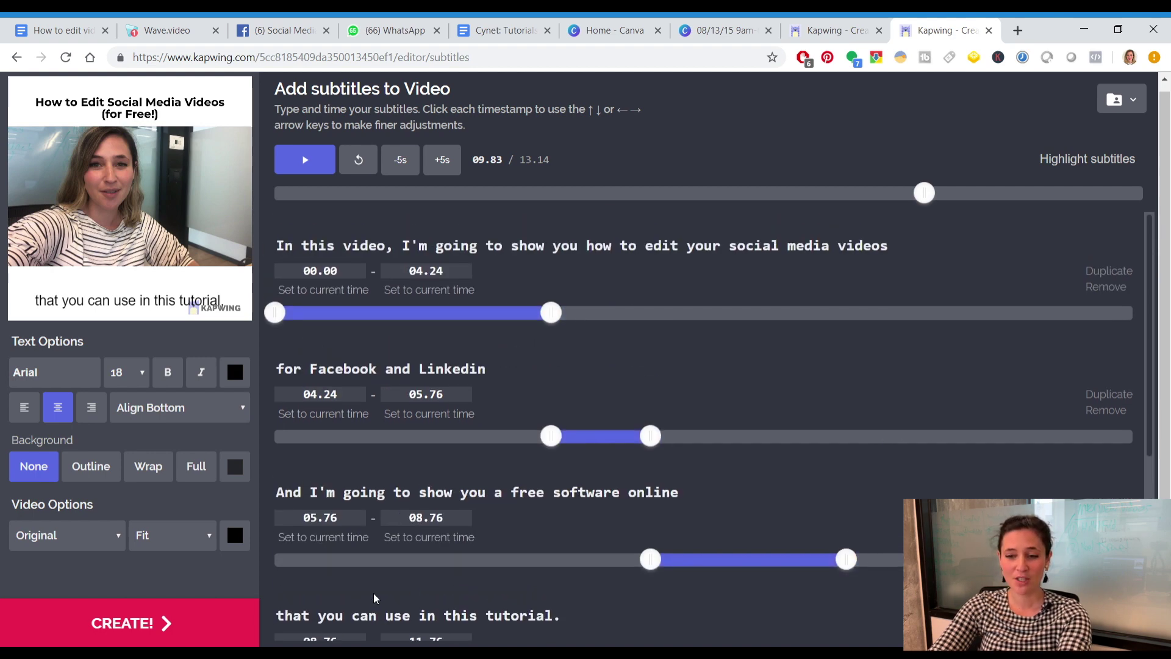
{"action": "scroll", "coordinate": [373, 593], "scroll_direction": "down", "scroll_amount": 5}
{"action": "scroll", "coordinate": [374, 598], "scroll_direction": "up", "scroll_amount": 5}
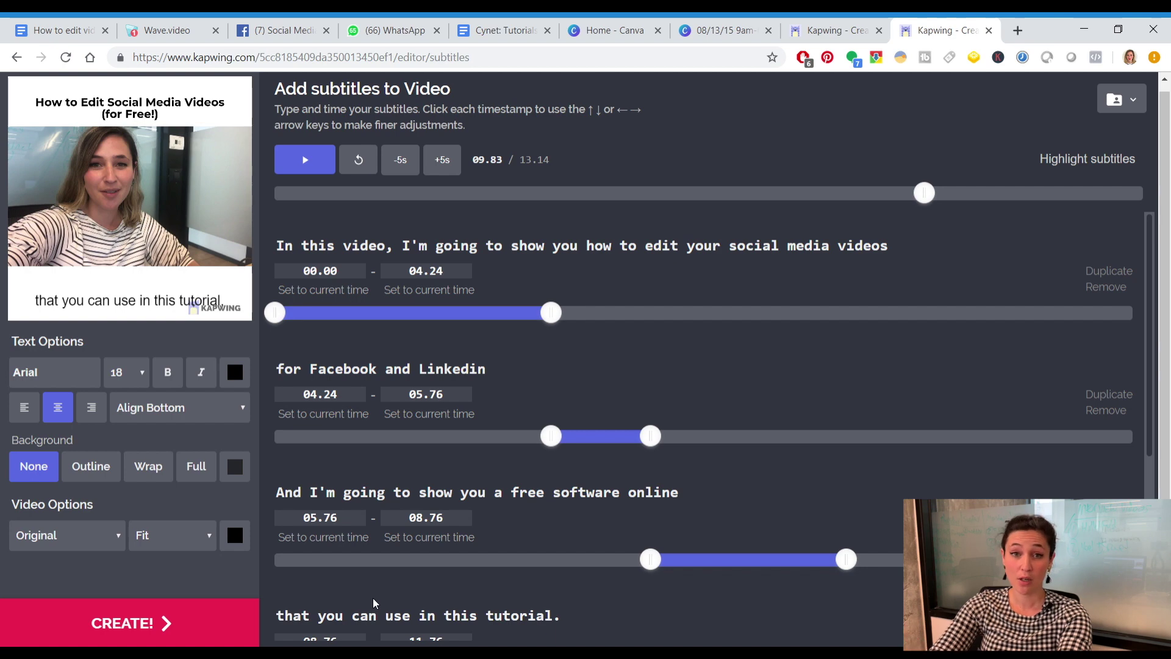
{"action": "scroll", "coordinate": [373, 601], "scroll_direction": "down", "scroll_amount": 5}
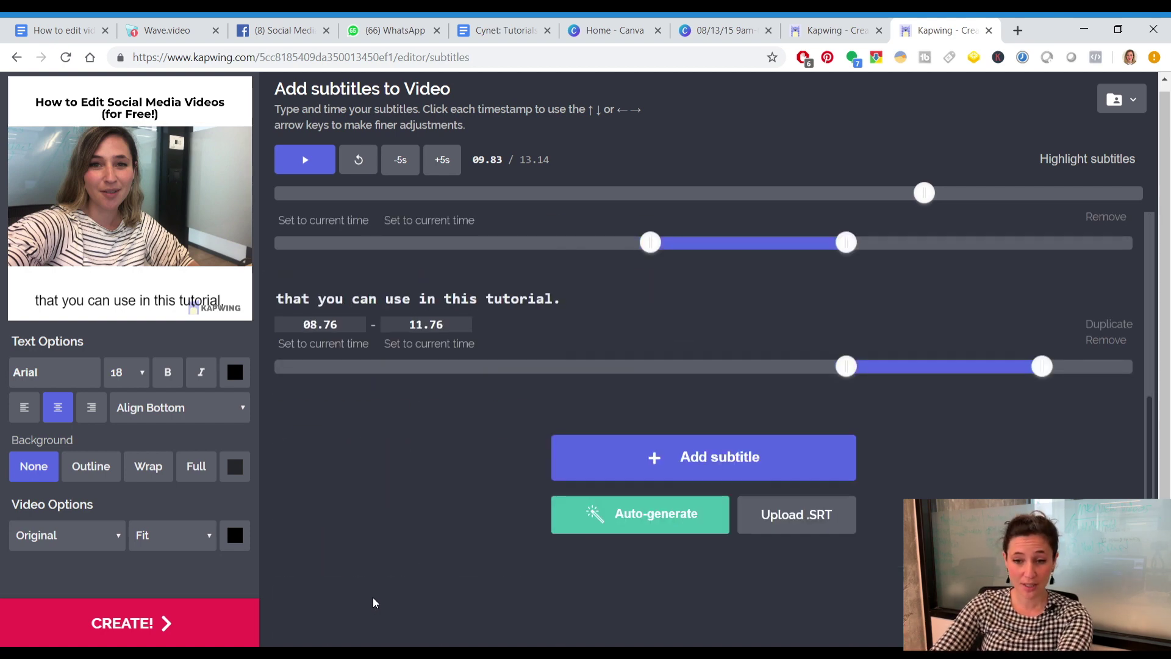
{"action": "scroll", "coordinate": [374, 602], "scroll_direction": "up", "scroll_amount": 5}
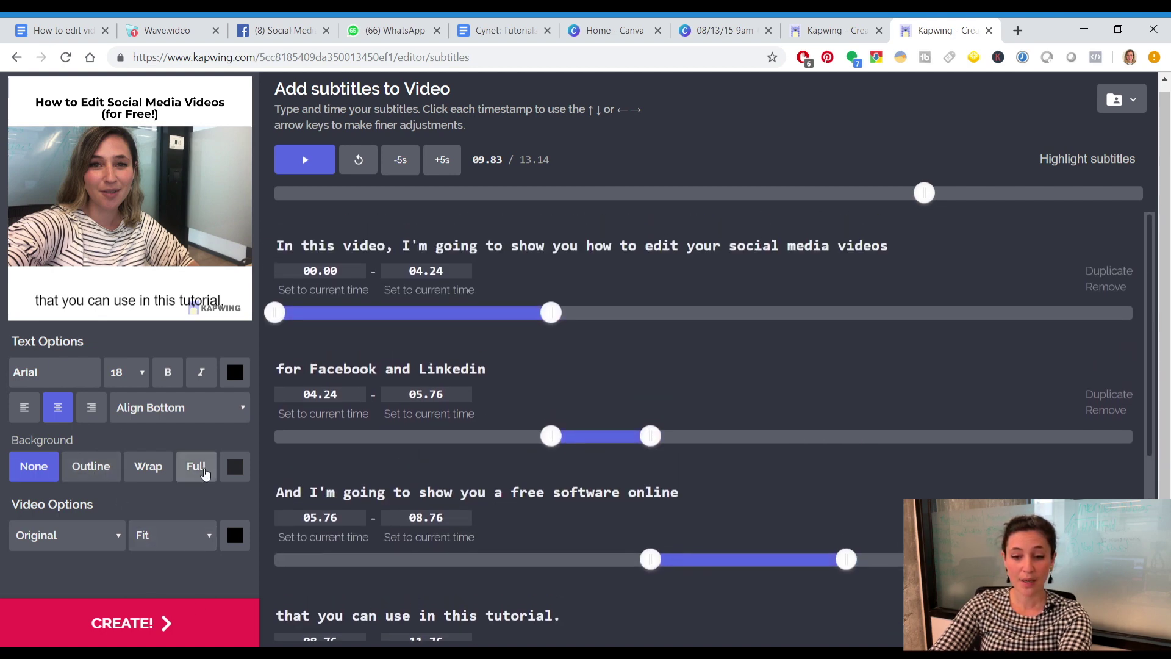
Try the Align Middle position for the subtitles, and set them back to Align Bottom.
{"action": "left_click", "coordinate": [175, 407]}
{"action": "left_click", "coordinate": [159, 438]}
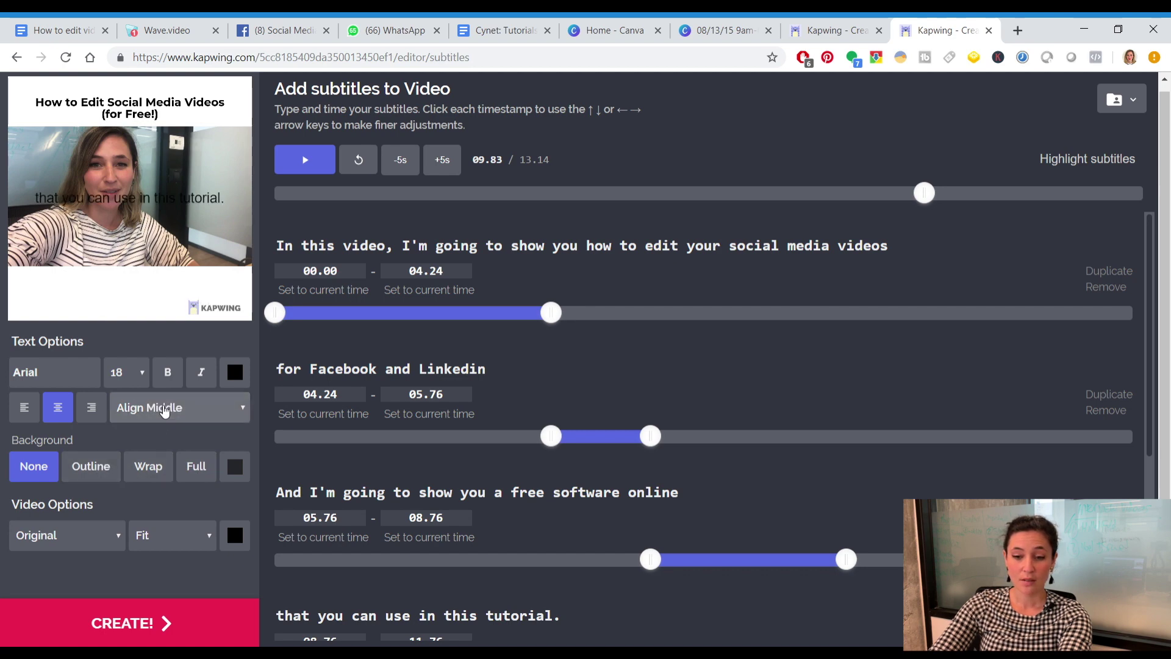
{"action": "left_click", "coordinate": [153, 453]}
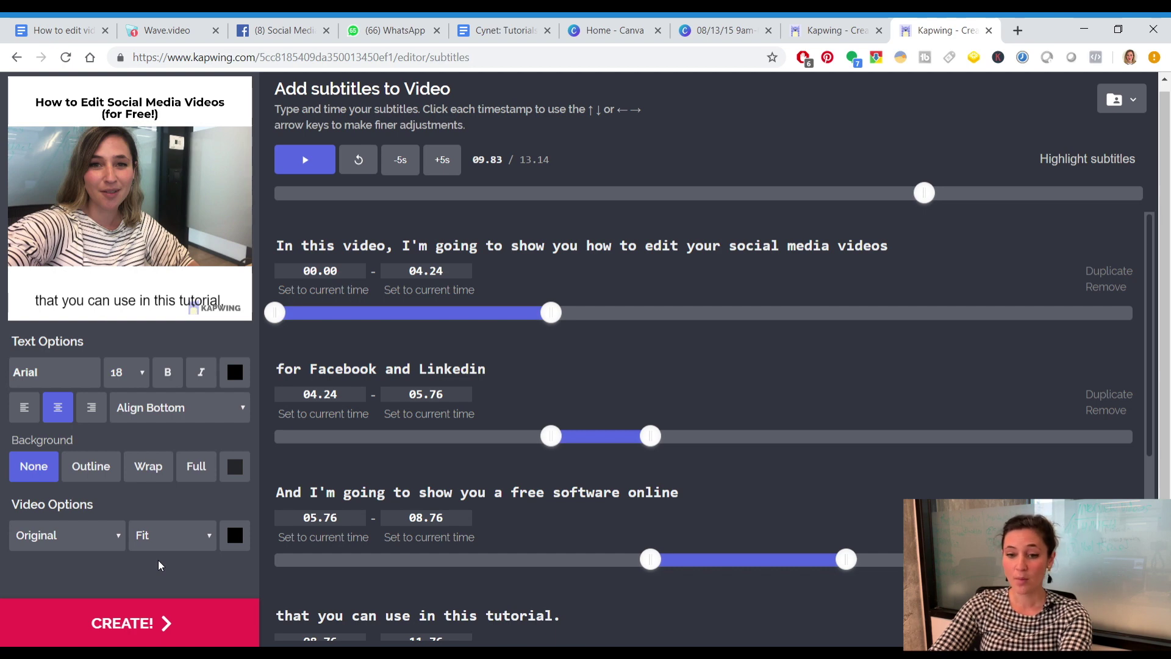
Create the final video with the subtitles and look over the finished video's page with its preview and download options.
{"action": "left_click", "coordinate": [145, 623]}
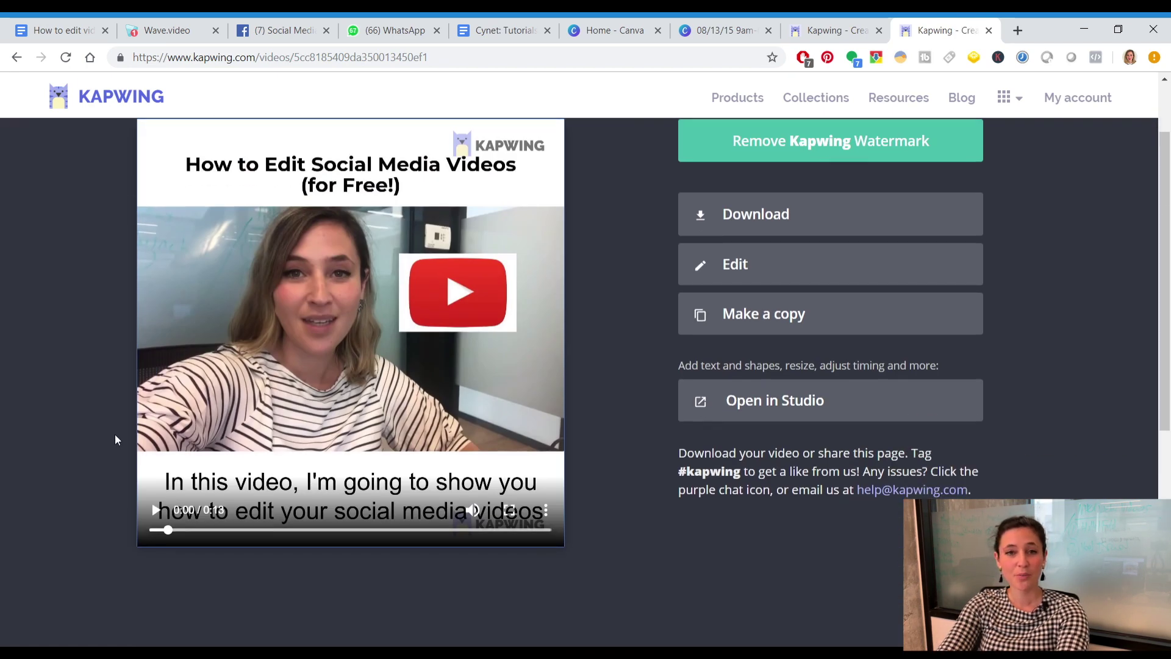
{"action": "scroll", "coordinate": [580, 540], "scroll_direction": "up", "scroll_amount": 2}
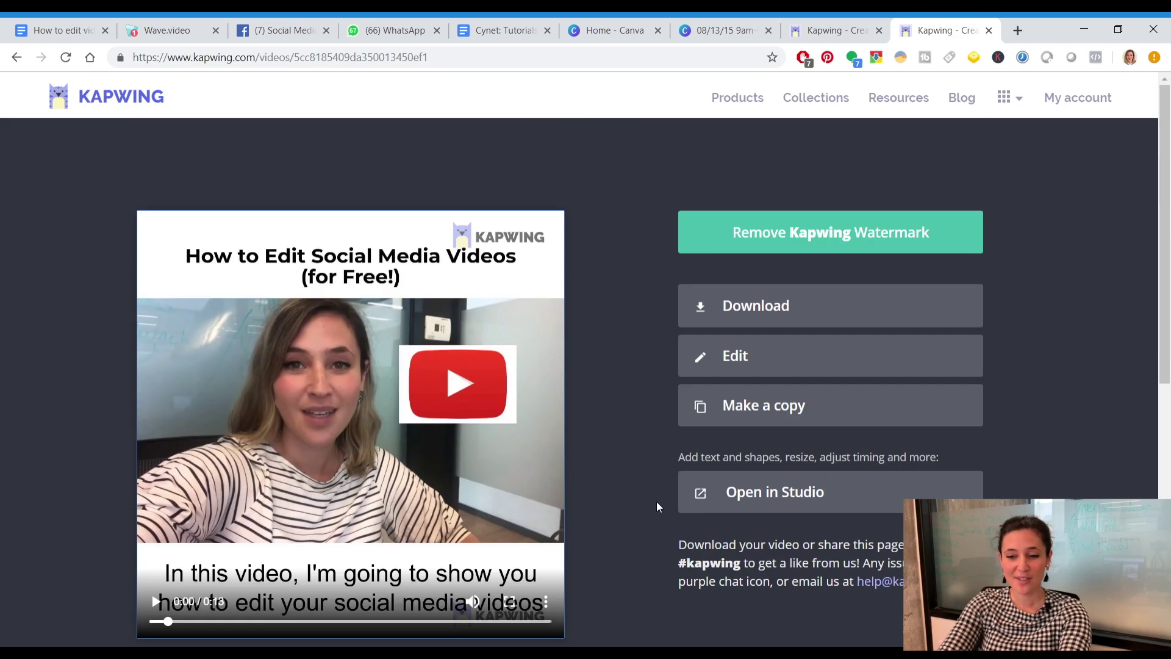
{"action": "scroll", "coordinate": [657, 502], "scroll_direction": "down", "scroll_amount": 1}
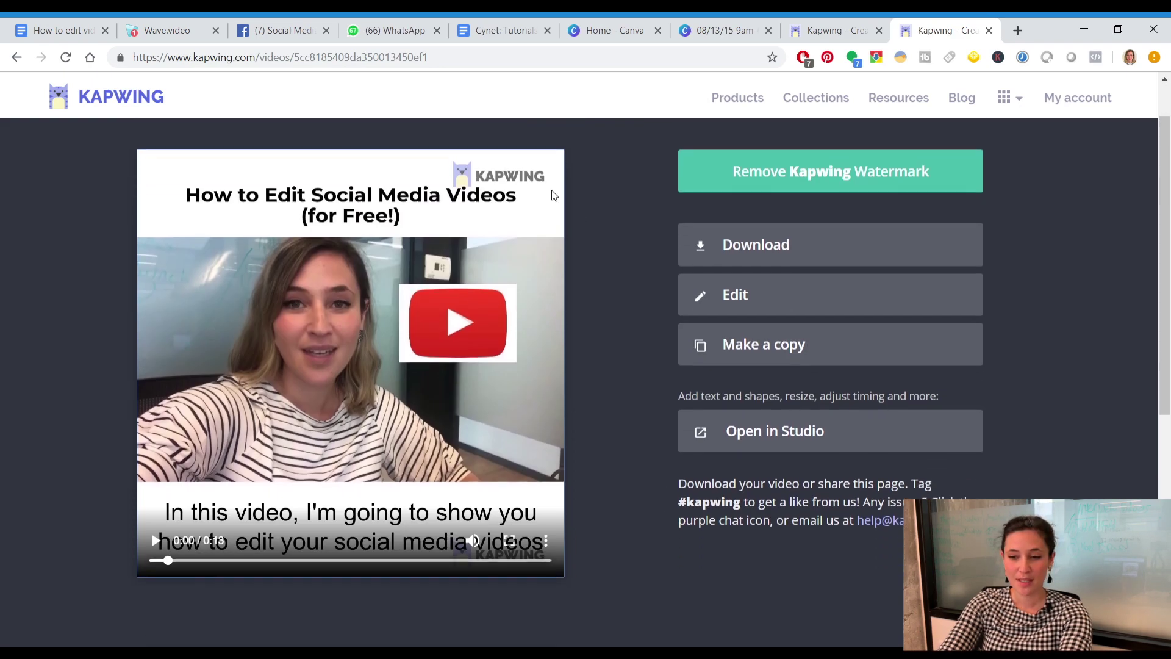